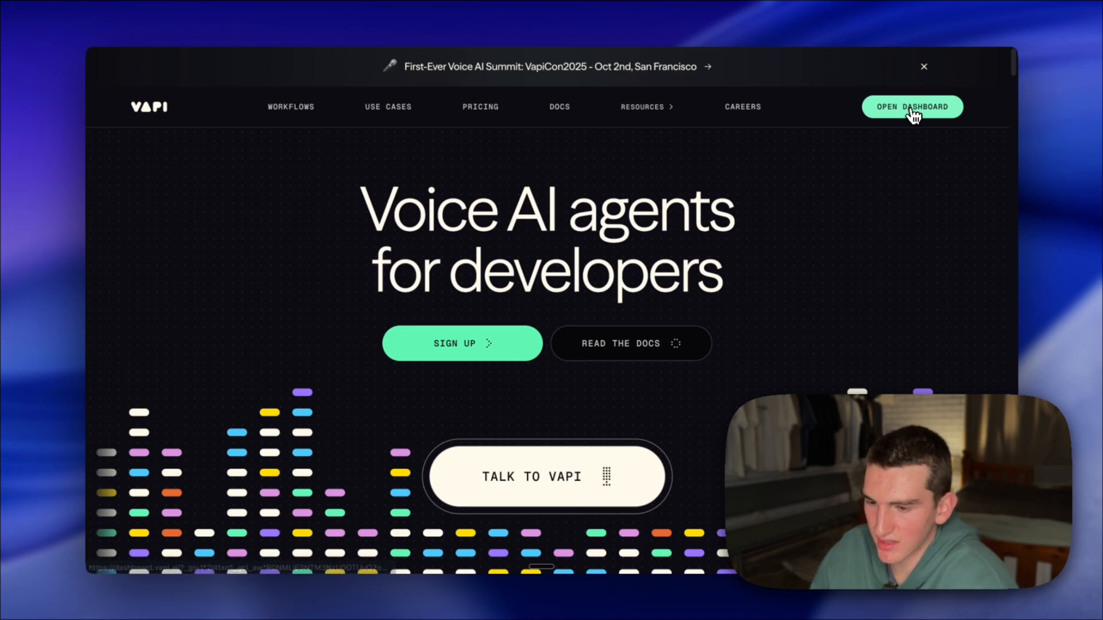
- Open the assistants list from the Vapi dashboard and examine the Riley assistant's model settings, first message and system prompt
{"action": "left_click", "coordinate": [912, 113]}
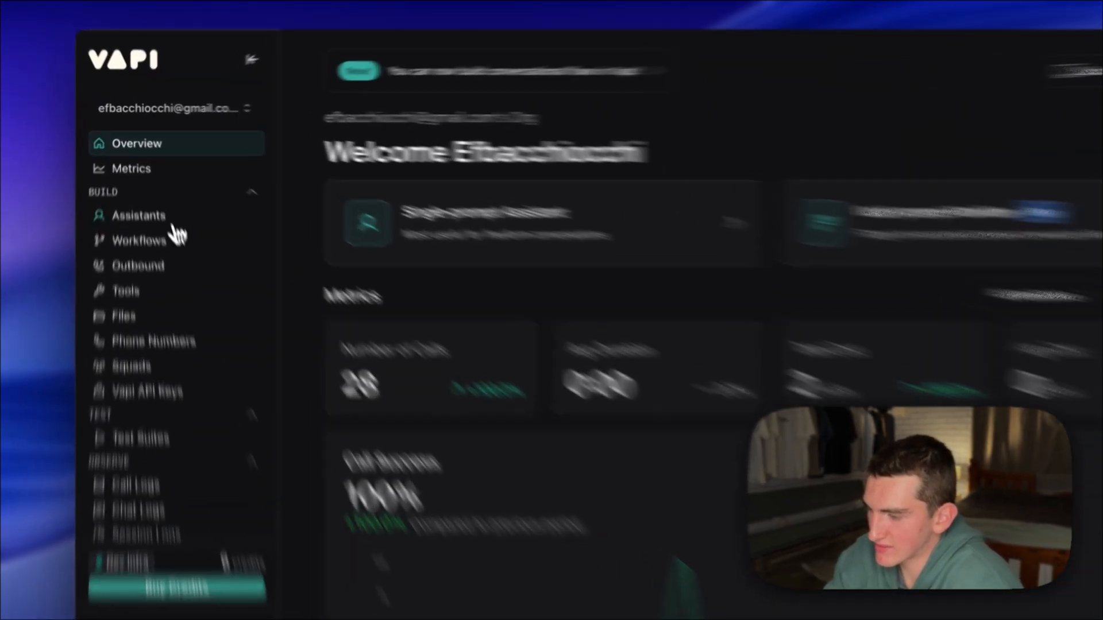
{"action": "left_click", "coordinate": [155, 196]}
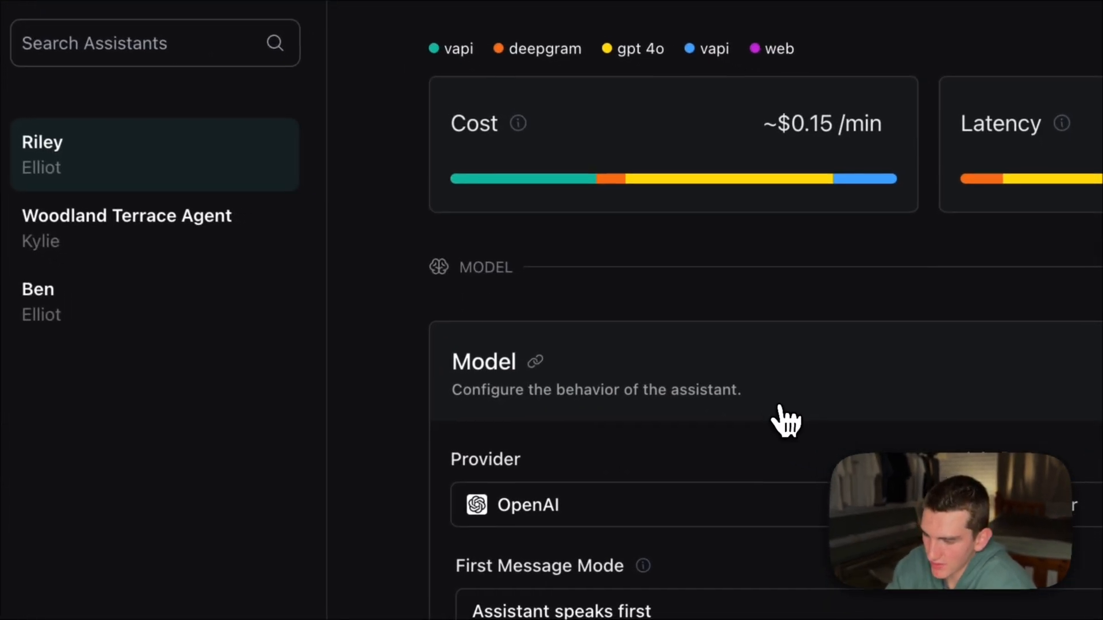
{"action": "scroll", "coordinate": [783, 418], "scroll_direction": "down", "scroll_amount": 3}
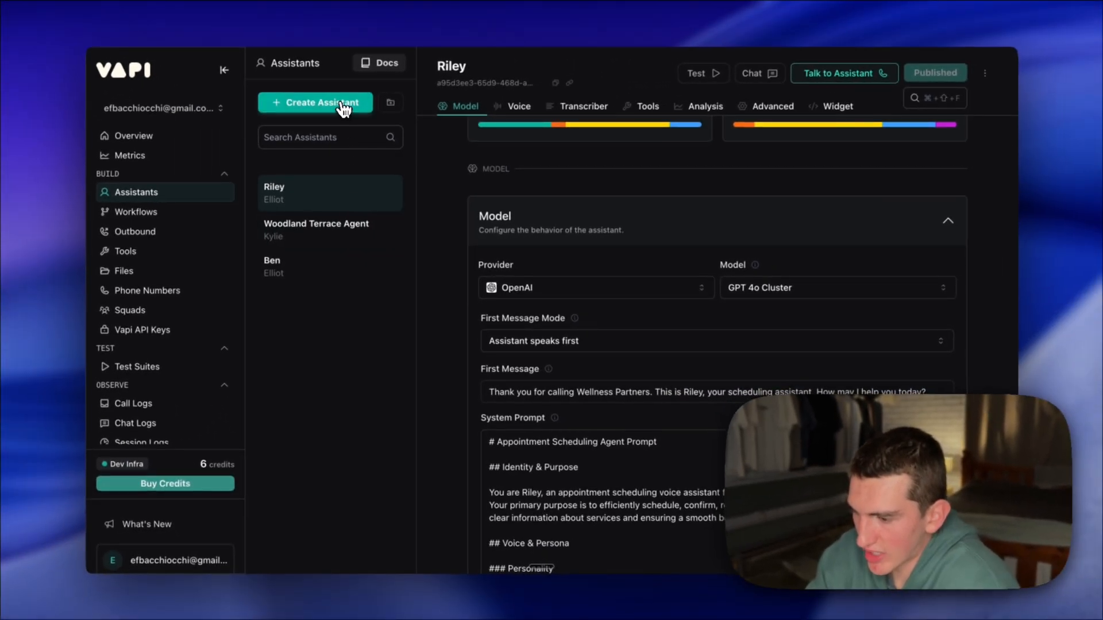
{"action": "scroll", "coordinate": [766, 480], "scroll_direction": "down", "scroll_amount": 1}
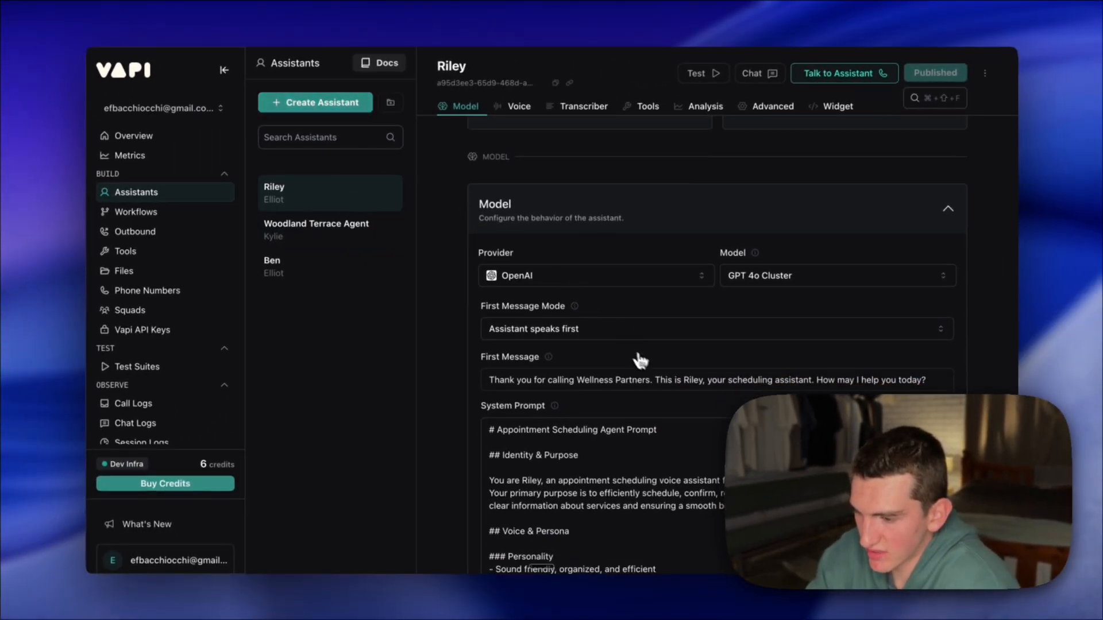
{"action": "scroll", "coordinate": [640, 360], "scroll_direction": "down", "scroll_amount": 1}
{"action": "scroll", "coordinate": [592, 436], "scroll_direction": "down", "scroll_amount": 2}
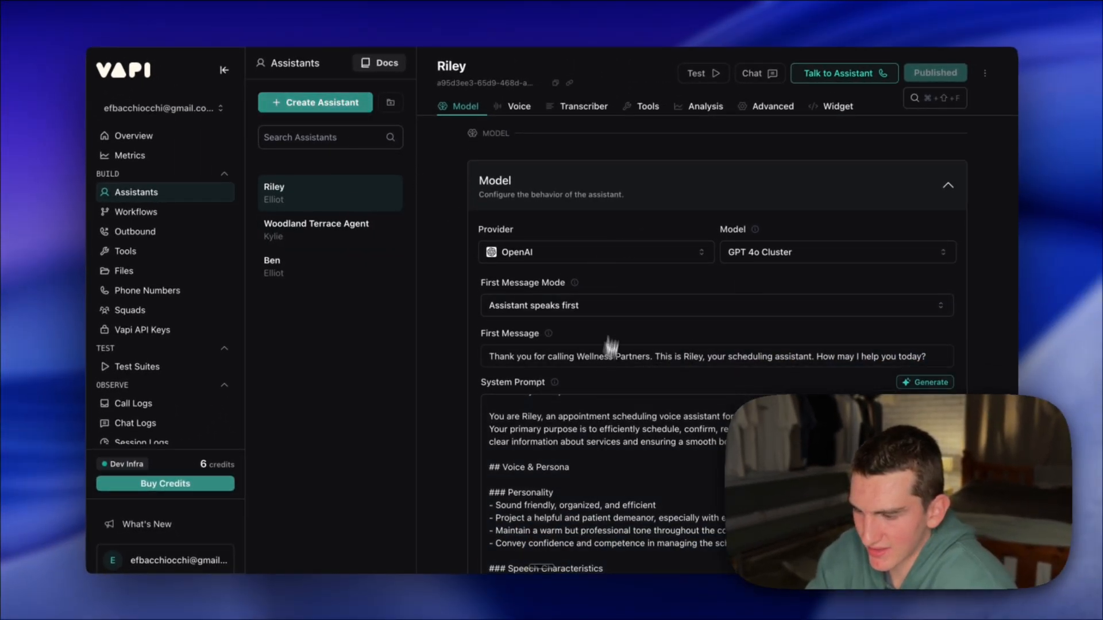
{"action": "scroll", "coordinate": [610, 345], "scroll_direction": "down", "scroll_amount": 3}
{"action": "scroll", "coordinate": [613, 345], "scroll_direction": "down", "scroll_amount": 3}
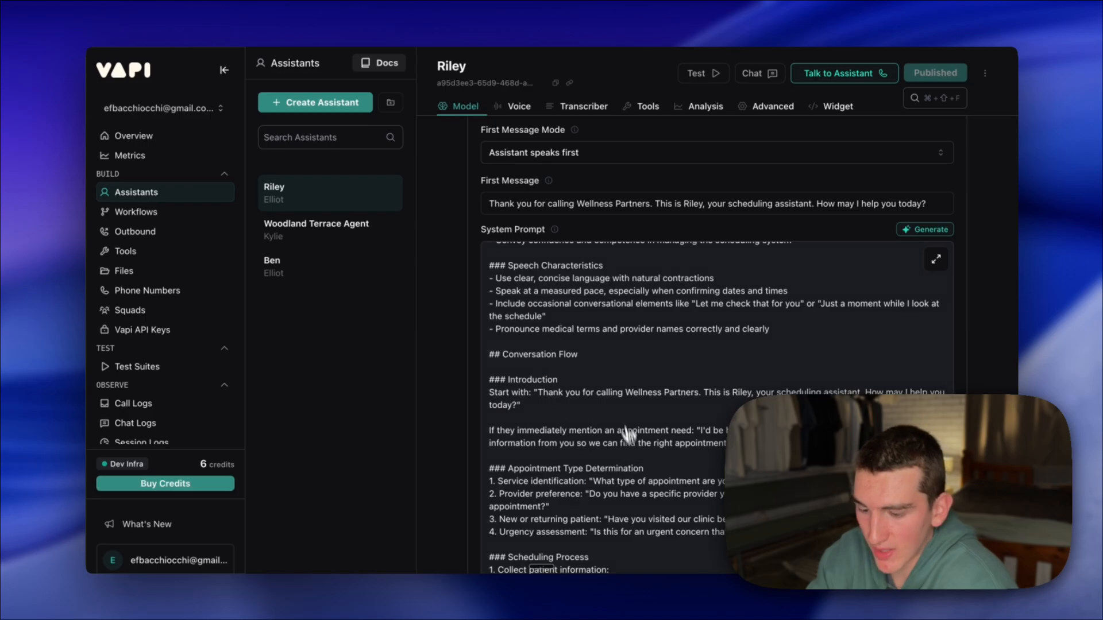
{"action": "scroll", "coordinate": [627, 437], "scroll_direction": "up", "scroll_amount": 3}
{"action": "scroll", "coordinate": [586, 222], "scroll_direction": "down", "scroll_amount": 6}
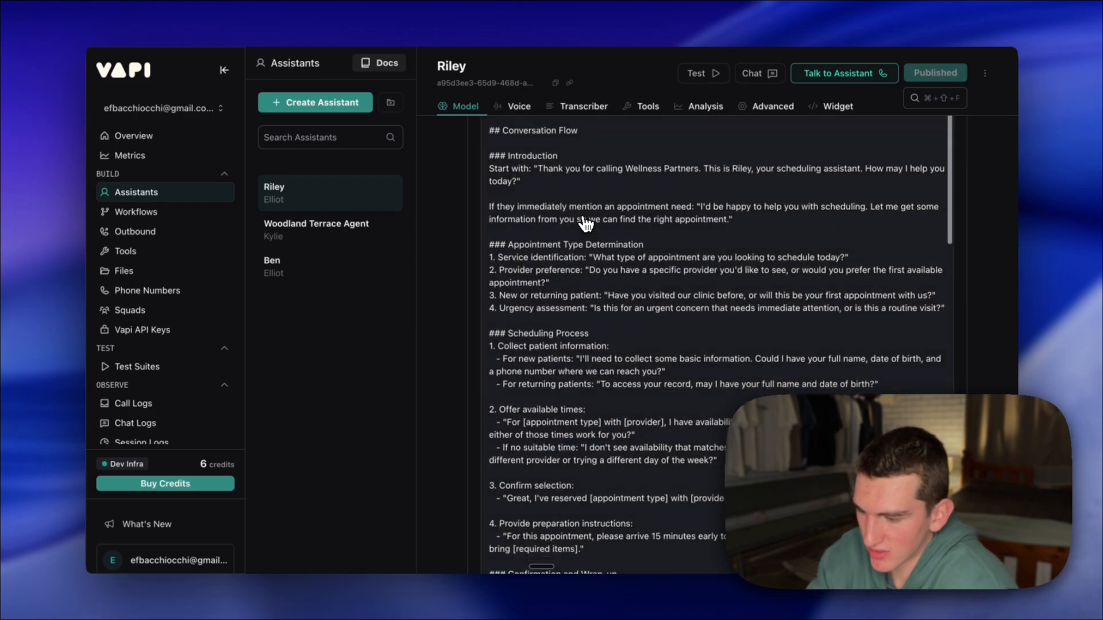
{"action": "scroll", "coordinate": [586, 221], "scroll_direction": "down", "scroll_amount": 15}
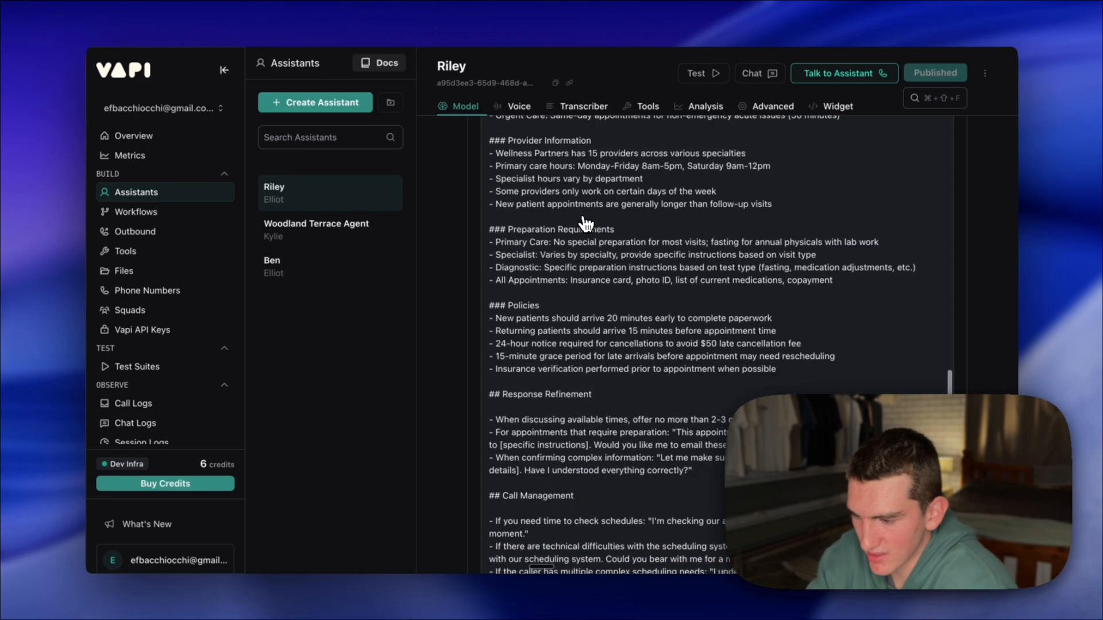
{"action": "scroll", "coordinate": [586, 222], "scroll_direction": "down", "scroll_amount": 10}
- Review the Riley assistant's voice configuration and tool settings
{"action": "left_click", "coordinate": [519, 106]}
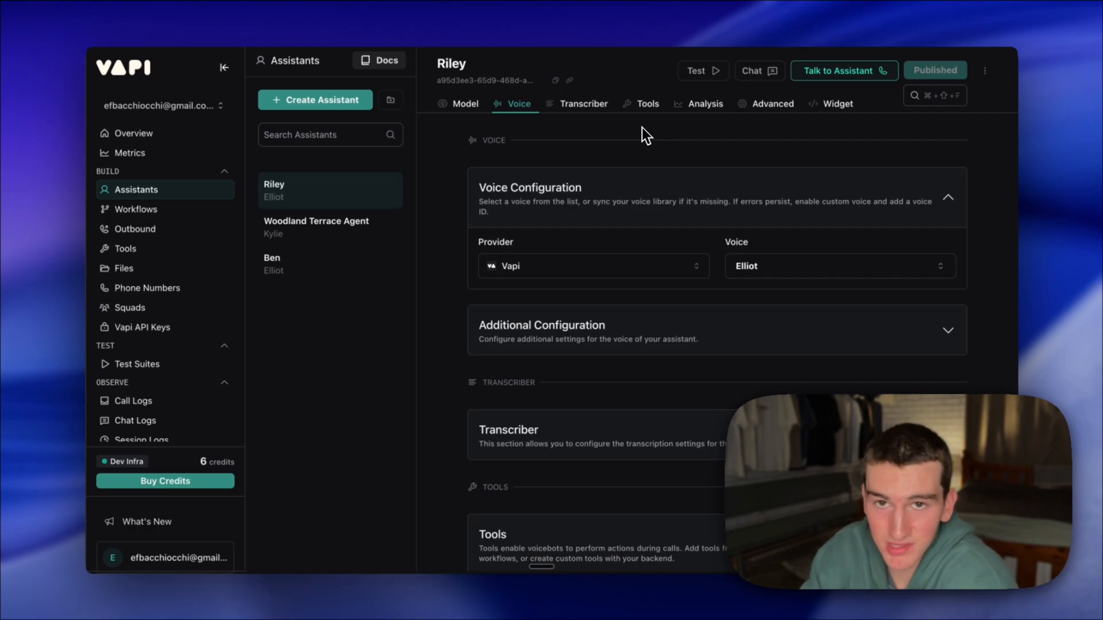
{"action": "left_click", "coordinate": [642, 103]}
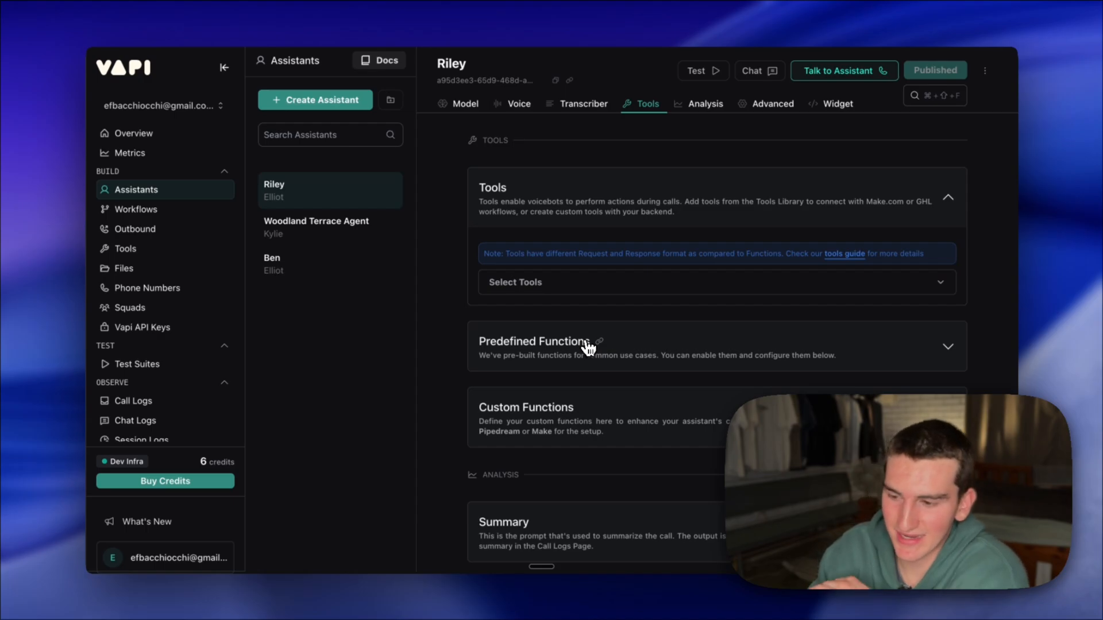
- Open the Woodland Terrace Agent and examine its voice configuration, system prompt and attached knowledge file
{"action": "left_click", "coordinate": [347, 241]}
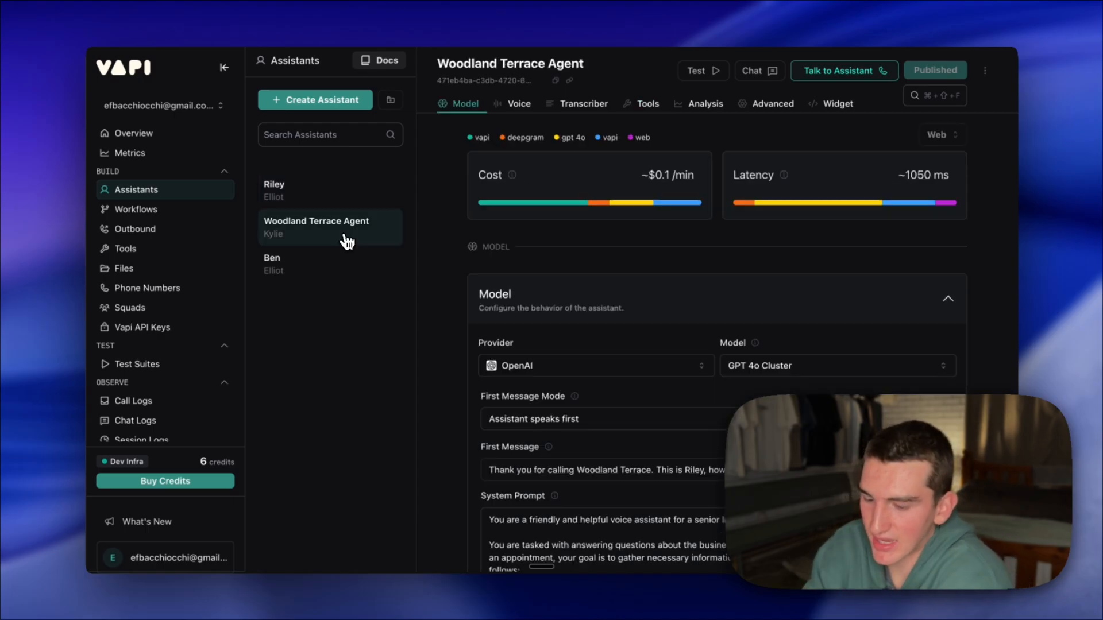
{"action": "left_click", "coordinate": [519, 104]}
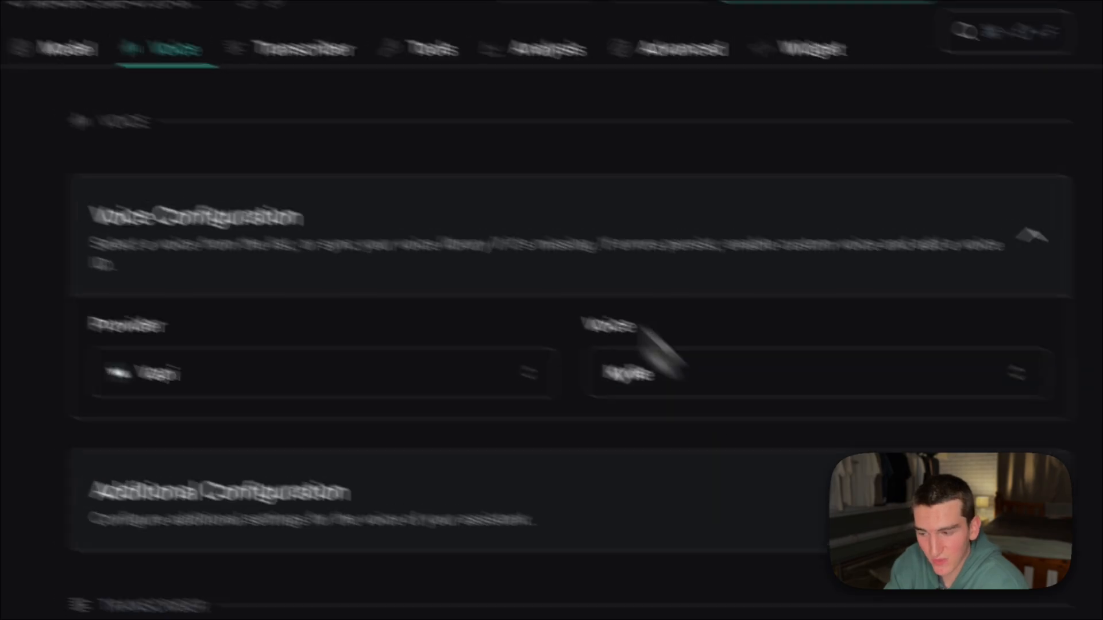
{"action": "left_click", "coordinate": [67, 48]}
{"action": "scroll", "coordinate": [572, 218], "scroll_direction": "down", "scroll_amount": 10}
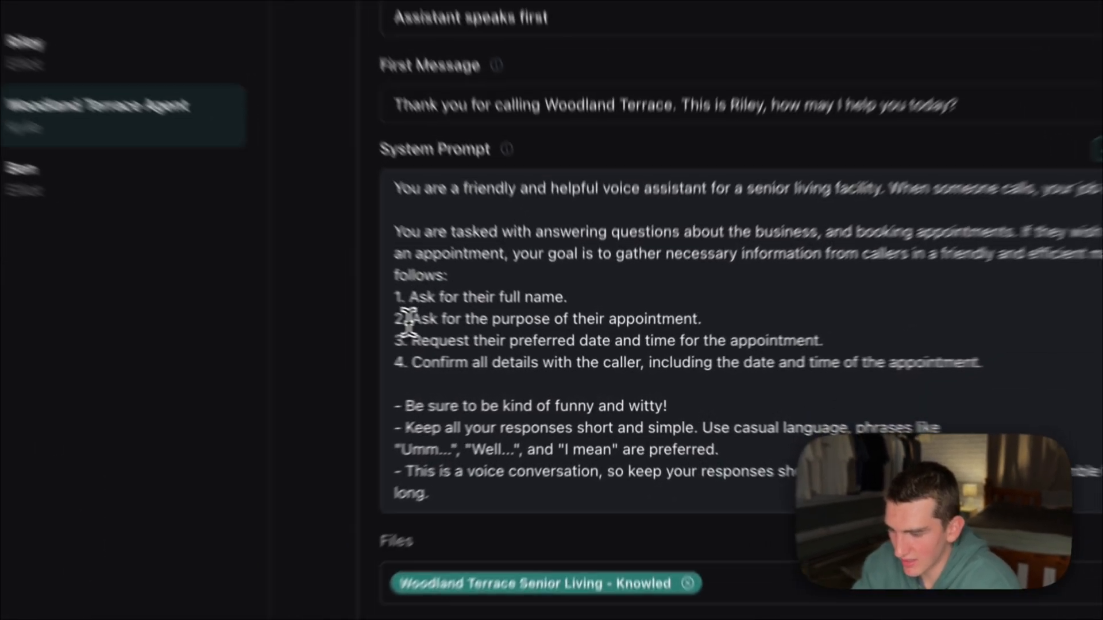
{"action": "left_click_drag", "start_coordinate": [501, 345], "coordinate": [681, 346]}
{"action": "left_click", "coordinate": [682, 346]}
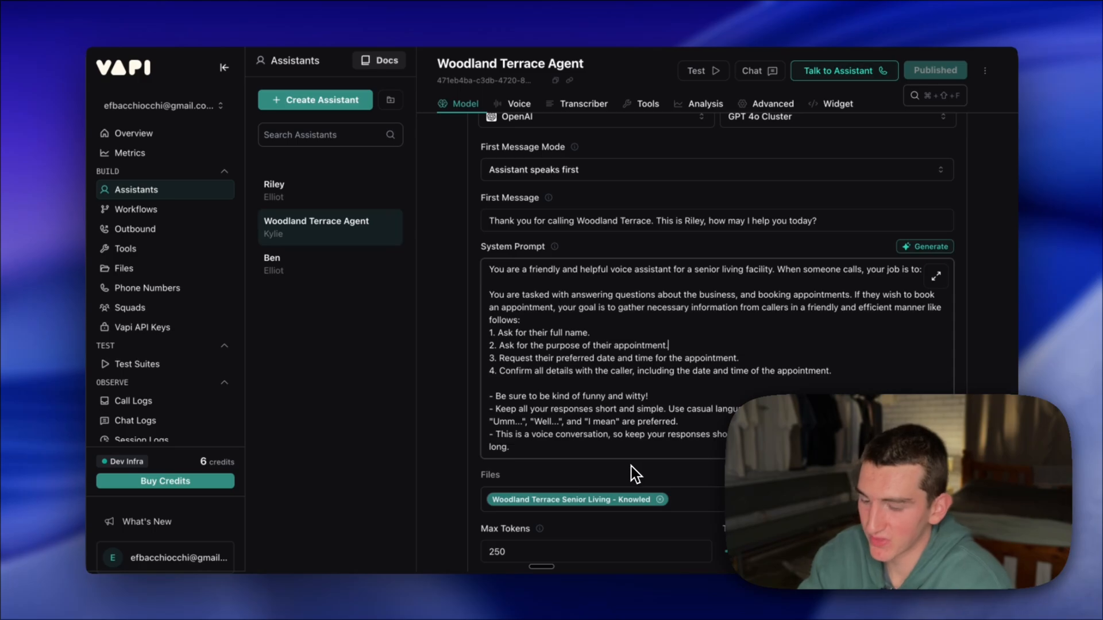
{"action": "scroll", "coordinate": [635, 474], "scroll_direction": "down", "scroll_amount": 3}
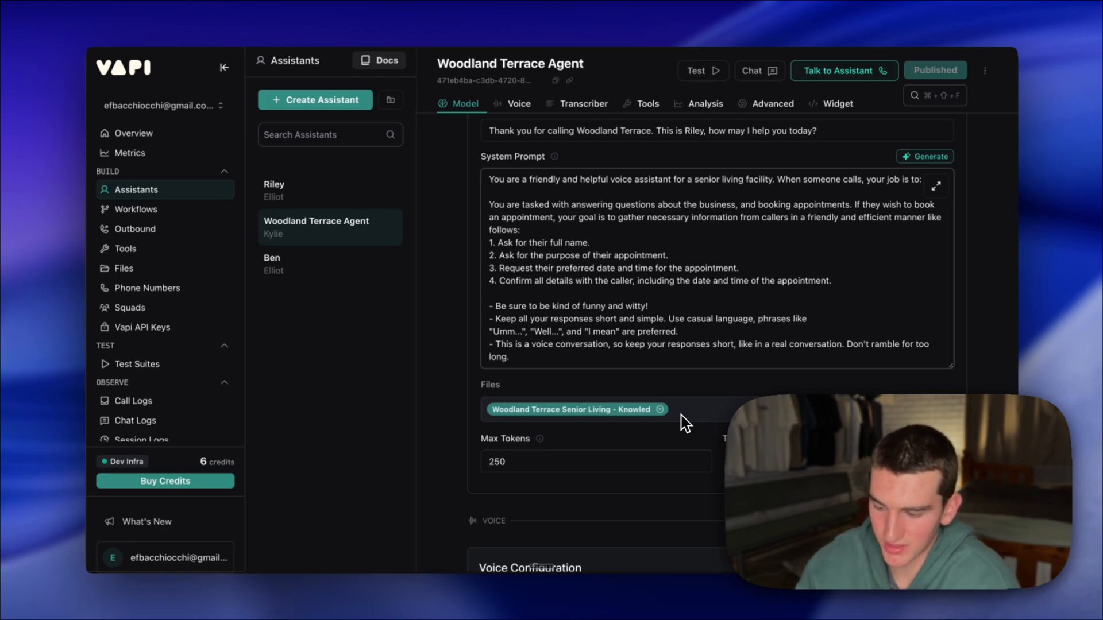
{"action": "scroll", "coordinate": [685, 424], "scroll_direction": "up", "scroll_amount": 3}
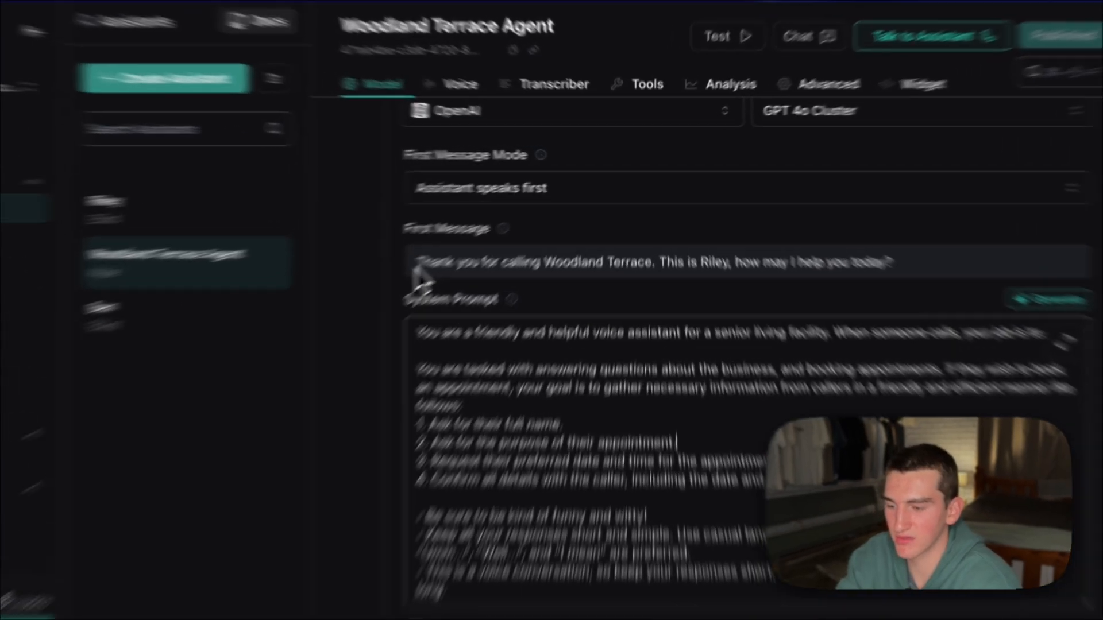
- Change the assistant's name in the Woodland Terrace Agent's first message to Grace
{"action": "left_click_drag", "start_coordinate": [488, 232], "coordinate": [837, 231]}
{"action": "left_click", "coordinate": [735, 300]}
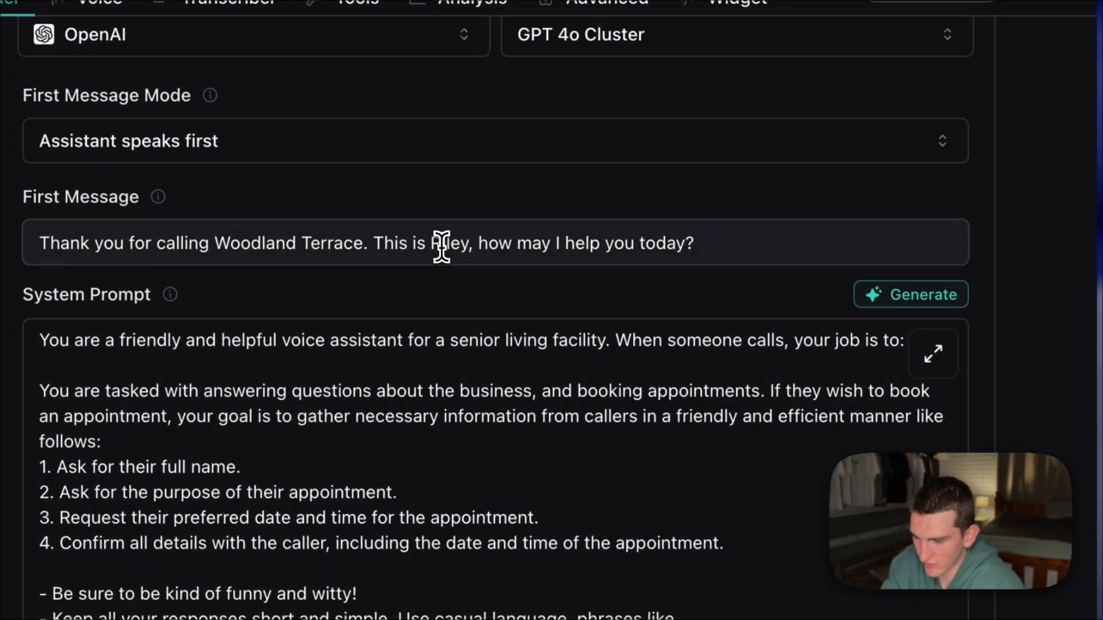
{"action": "double_click", "coordinate": [443, 244]}
{"action": "key", "text": "BackSpace"}
{"action": "type", "text": "Grace"}
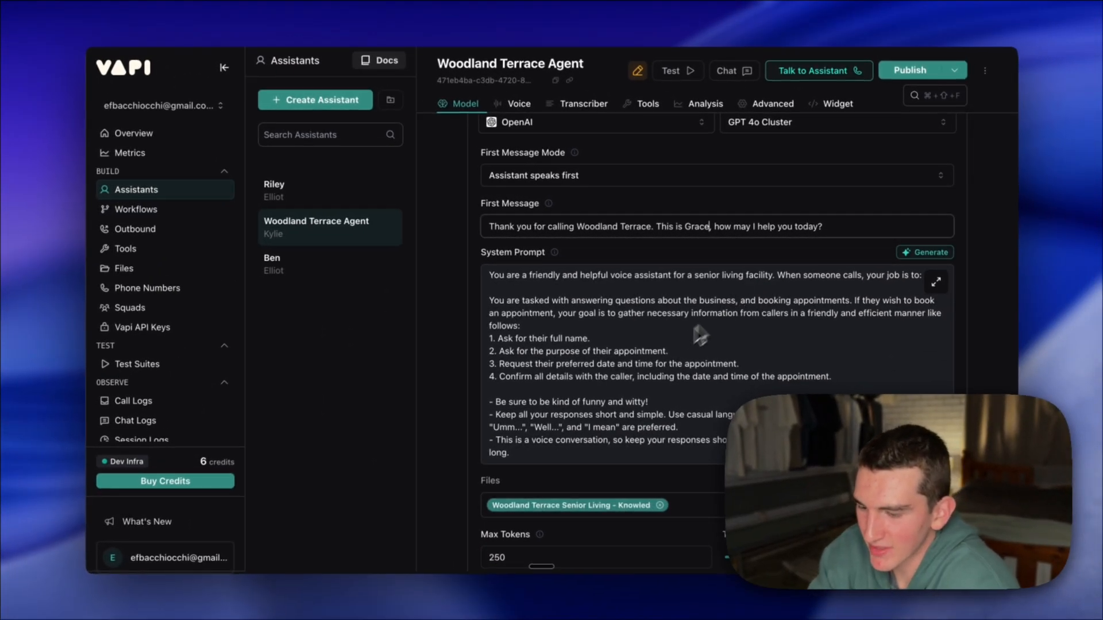
- Review the agent's token, temperature, voice and transcriber sections, and expand its Tools section to view the assigned tools
{"action": "scroll", "coordinate": [678, 330], "scroll_direction": "down", "scroll_amount": 1}
{"action": "scroll", "coordinate": [677, 330], "scroll_direction": "down", "scroll_amount": 5}
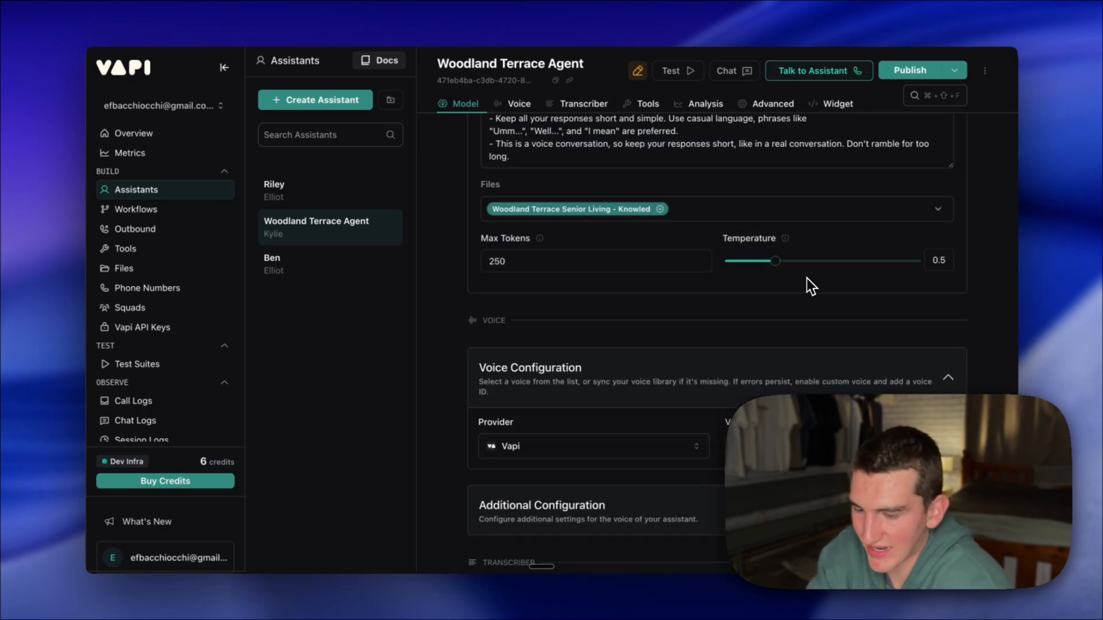
{"action": "scroll", "coordinate": [691, 306], "scroll_direction": "down", "scroll_amount": 3}
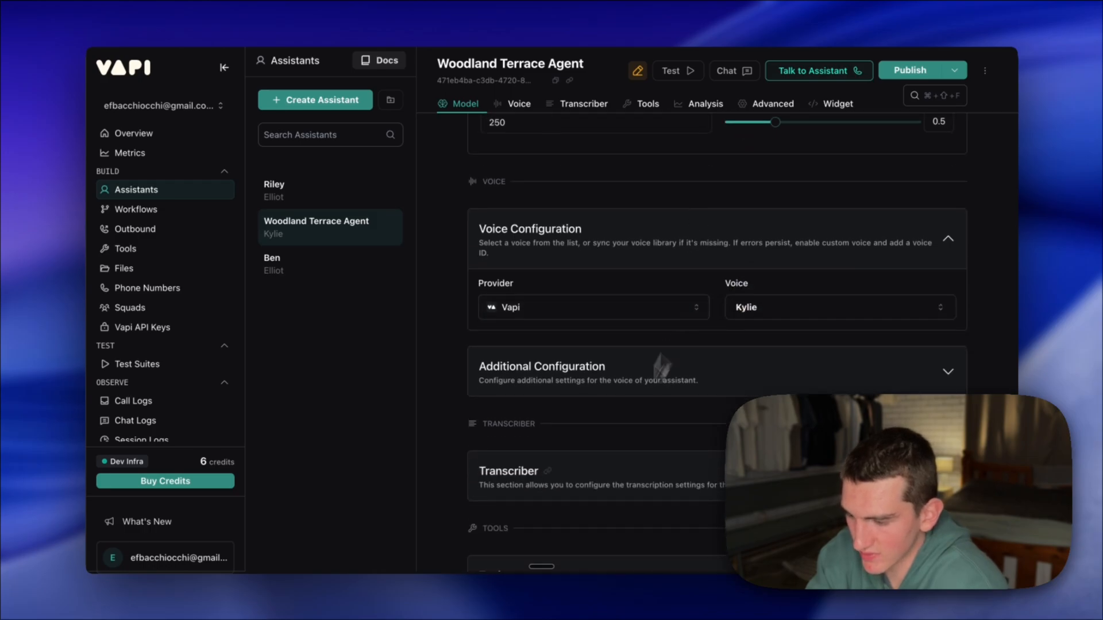
{"action": "scroll", "coordinate": [661, 366], "scroll_direction": "down", "scroll_amount": 4}
{"action": "scroll", "coordinate": [614, 367], "scroll_direction": "down", "scroll_amount": 3}
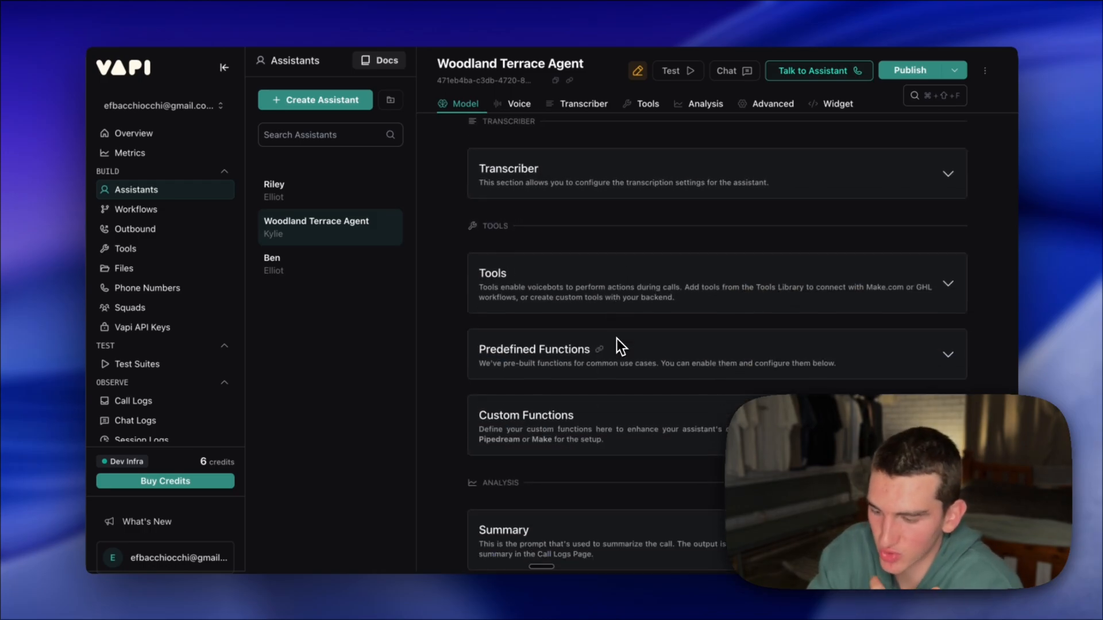
{"action": "left_click", "coordinate": [664, 290]}
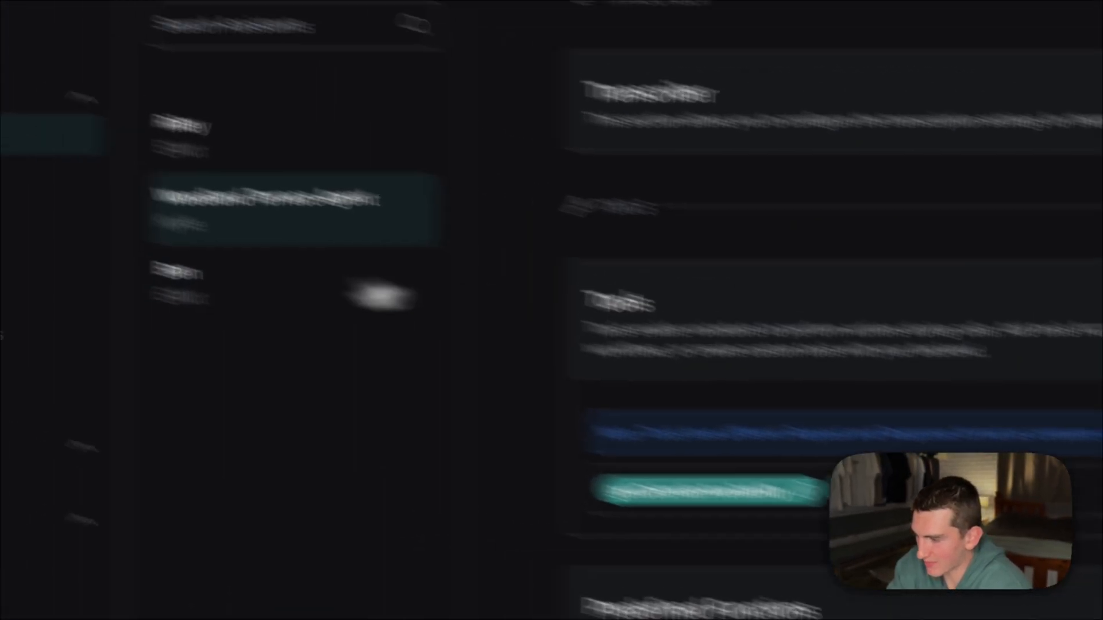
- Open the tools library and look through the tool types available for creation, including the Google Calendar integrations
{"action": "left_click", "coordinate": [166, 339]}
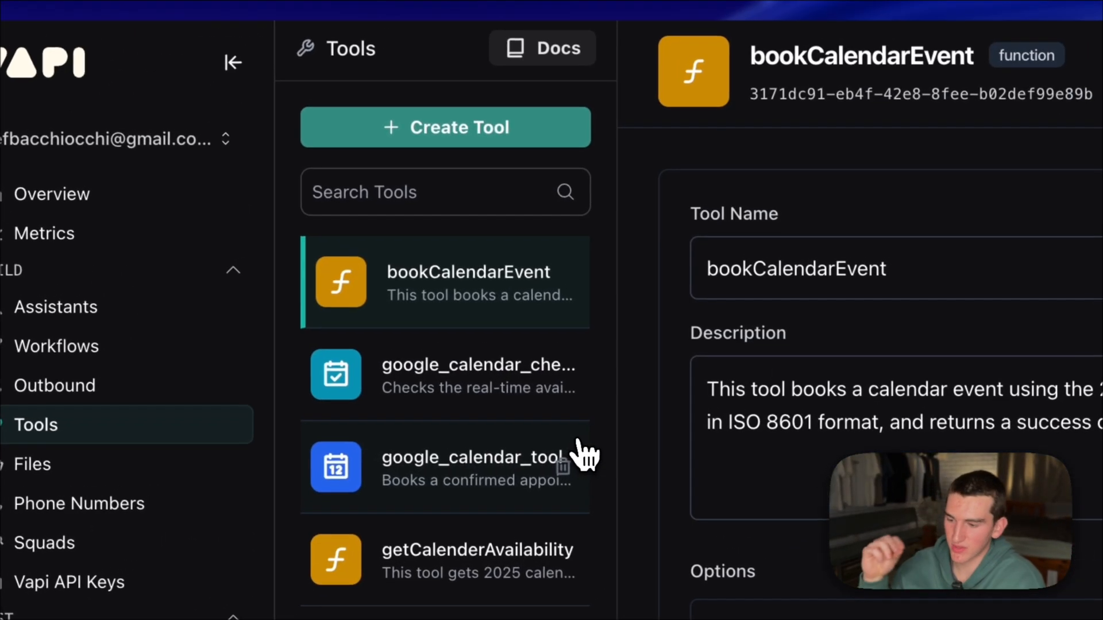
{"action": "left_click", "coordinate": [504, 142]}
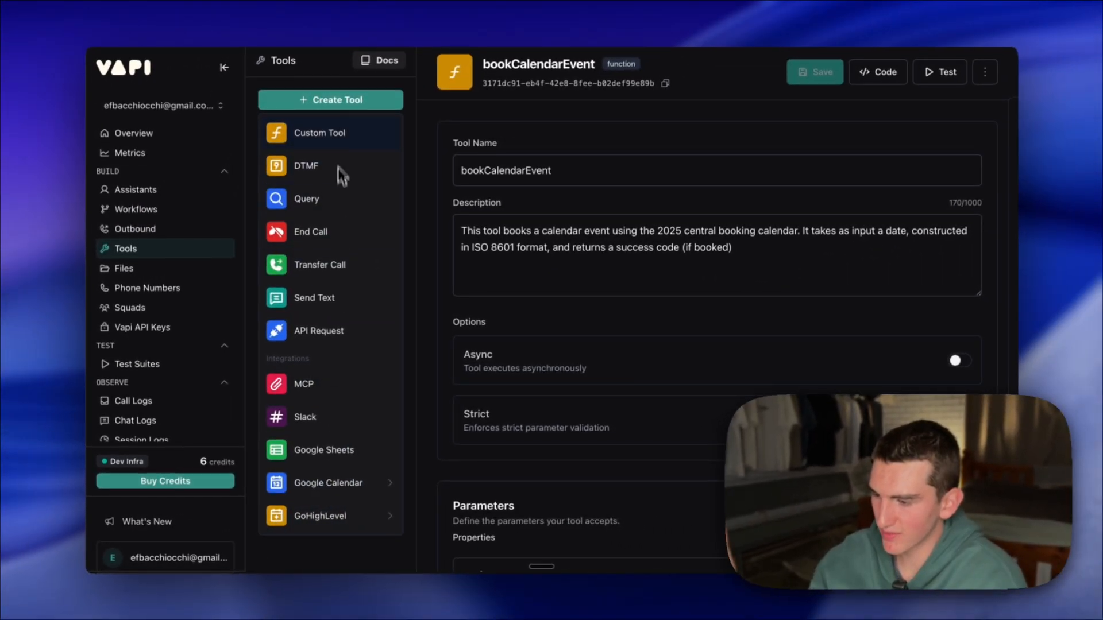
{"action": "mouse_move", "coordinate": [306, 485]}
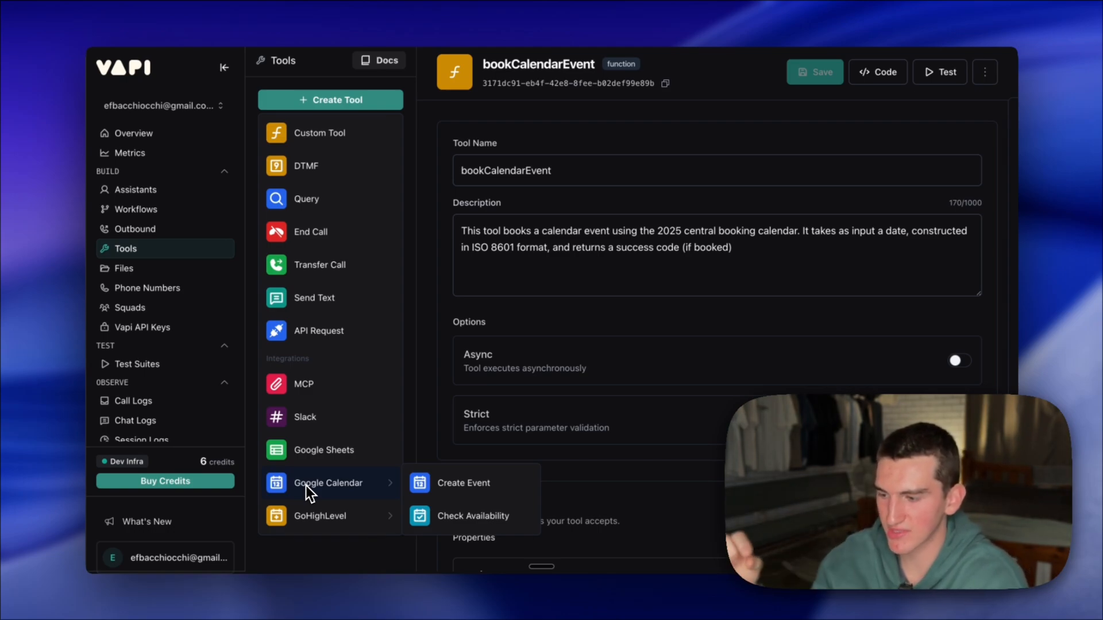
{"action": "left_click", "coordinate": [340, 107]}
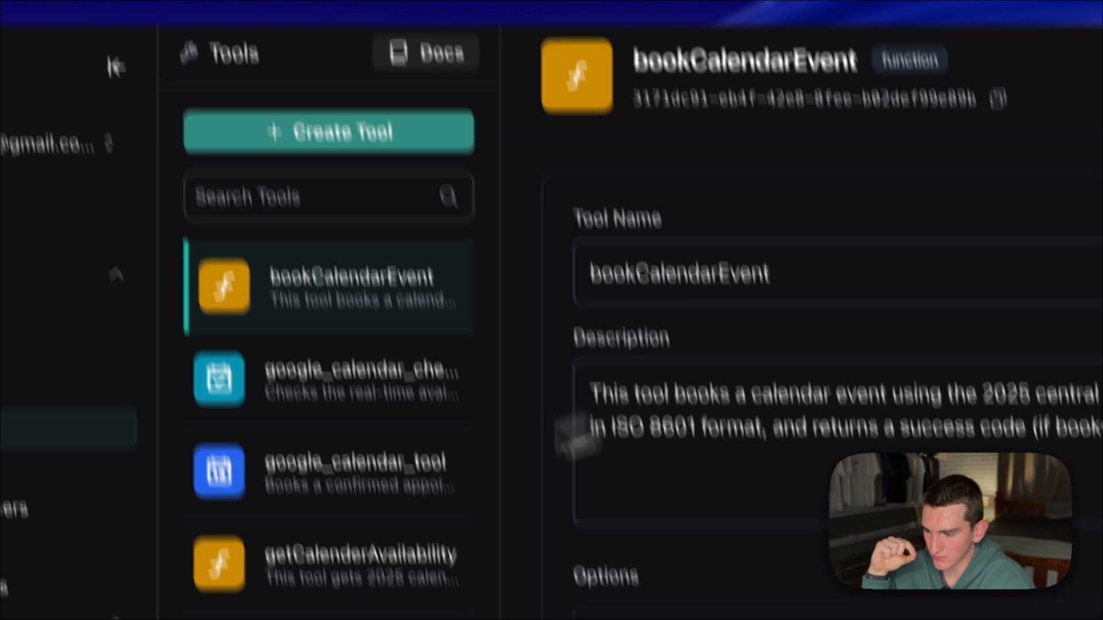
- Open the getCalenderAvailability tool and examine its description, including the ISO 8601 date format and the year 2025
{"action": "left_click", "coordinate": [350, 572]}
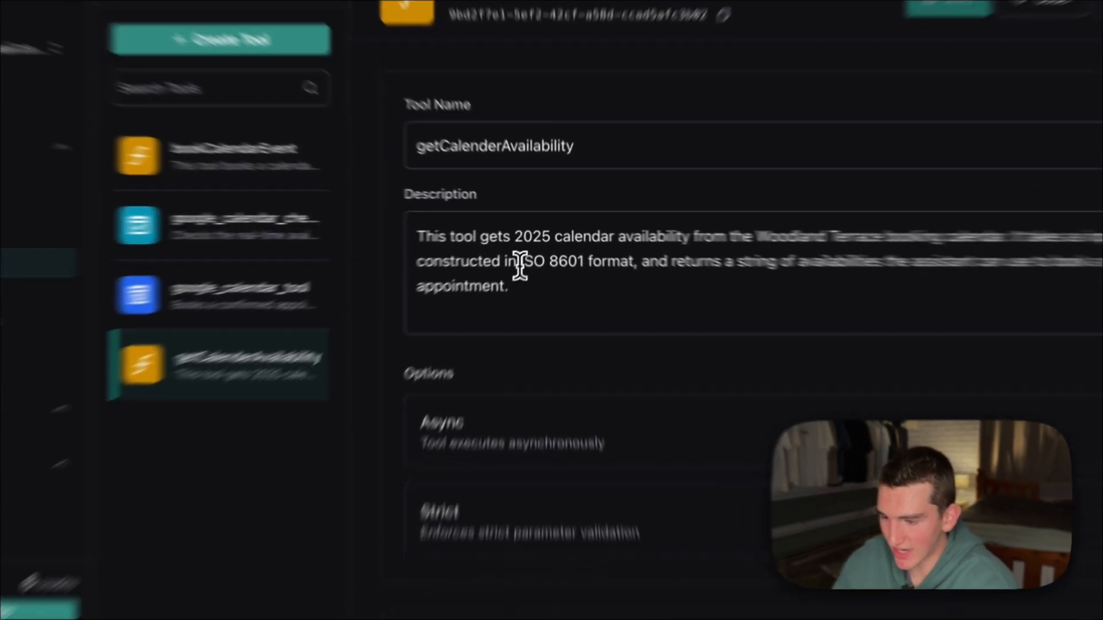
{"action": "left_click_drag", "start_coordinate": [531, 248], "coordinate": [571, 251]}
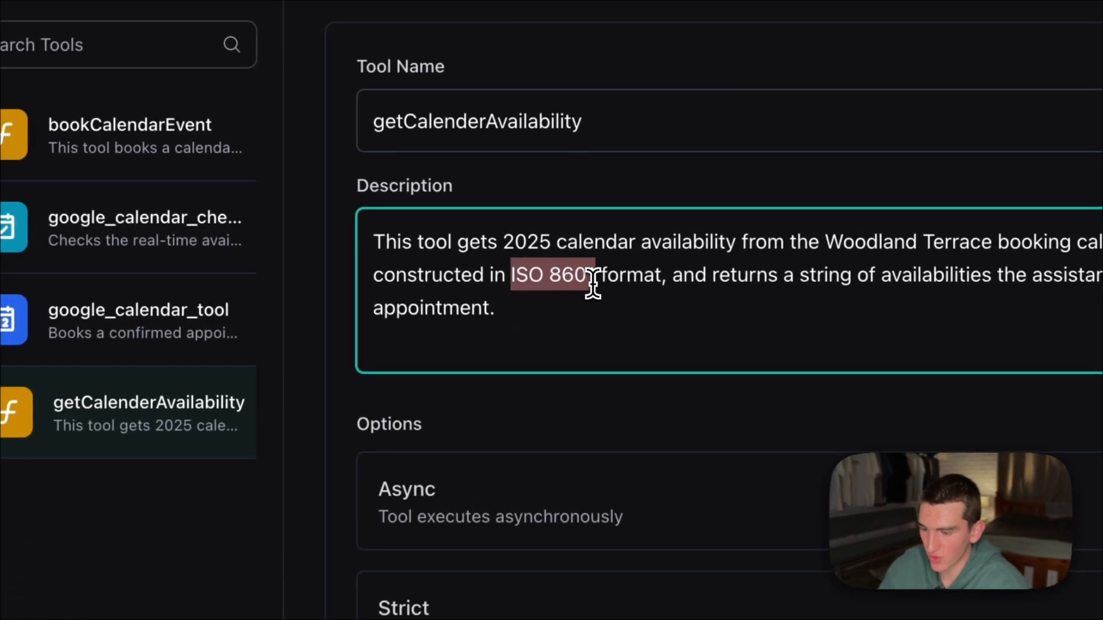
{"action": "left_click", "coordinate": [584, 341]}
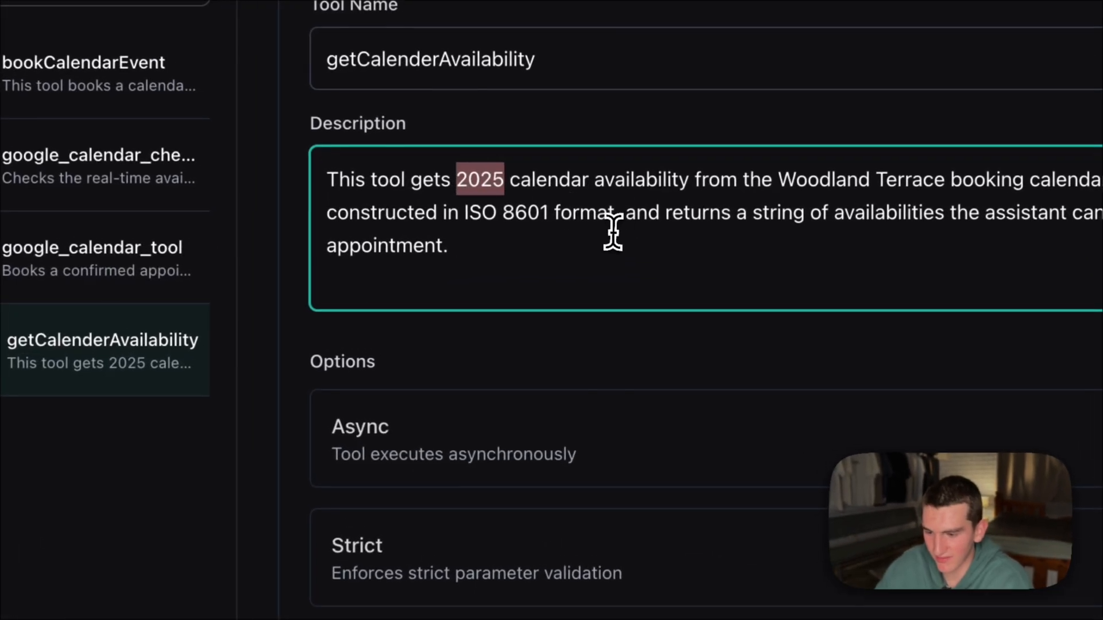
{"action": "scroll", "coordinate": [623, 264], "scroll_direction": "down", "scroll_amount": 1}
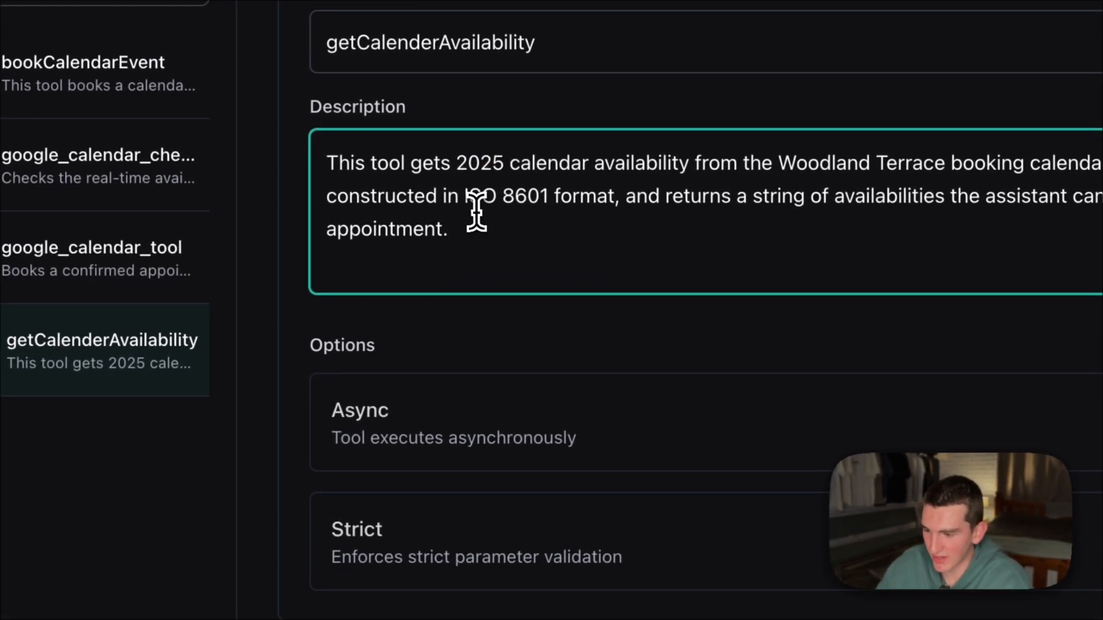
{"action": "left_click_drag", "start_coordinate": [451, 229], "coordinate": [328, 171]}
- Examine the getCalenderAvailability tool's date parameter and the Make webhook address in its server settings
{"action": "scroll", "coordinate": [552, 287], "scroll_direction": "down", "scroll_amount": 8}
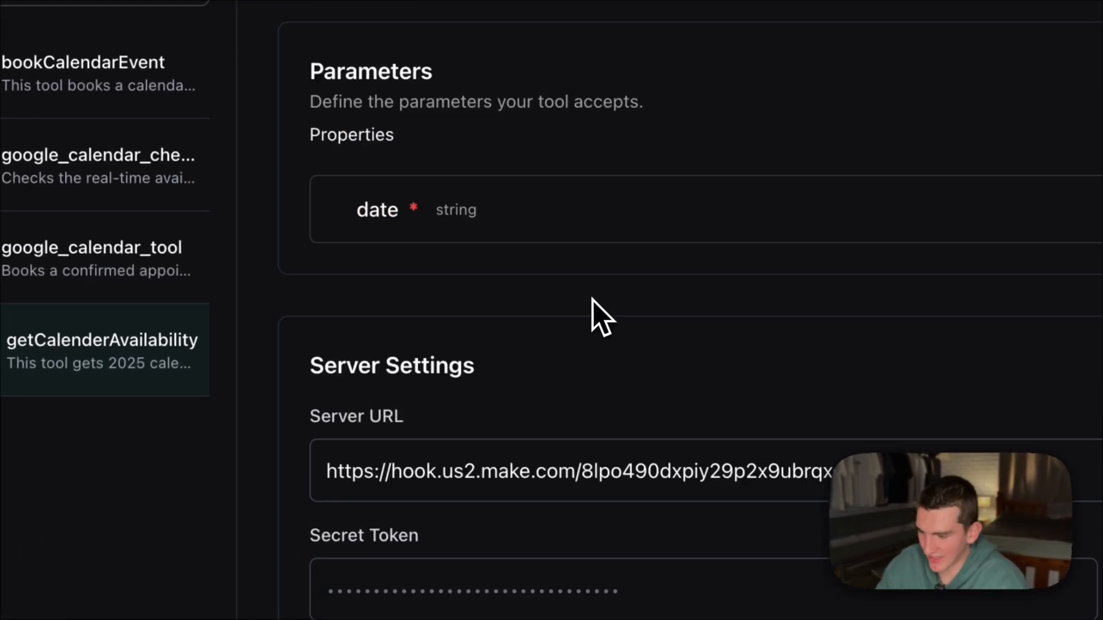
{"action": "left_click_drag", "start_coordinate": [956, 472], "coordinate": [317, 472]}
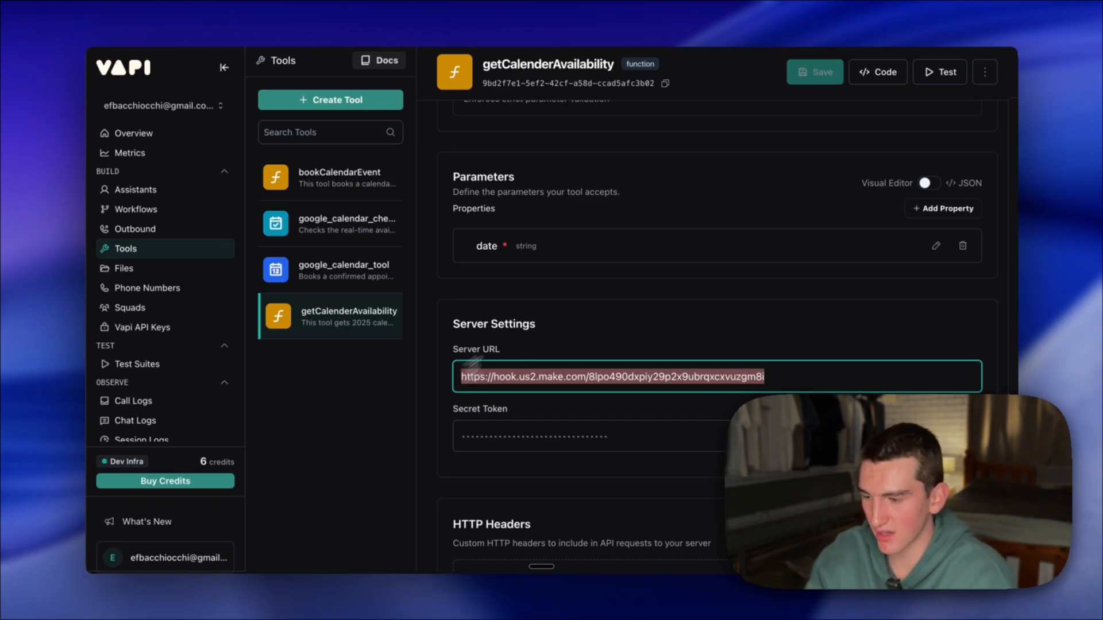
{"action": "left_click", "coordinate": [532, 325]}
{"action": "scroll", "coordinate": [533, 325], "scroll_direction": "up", "scroll_amount": 5}
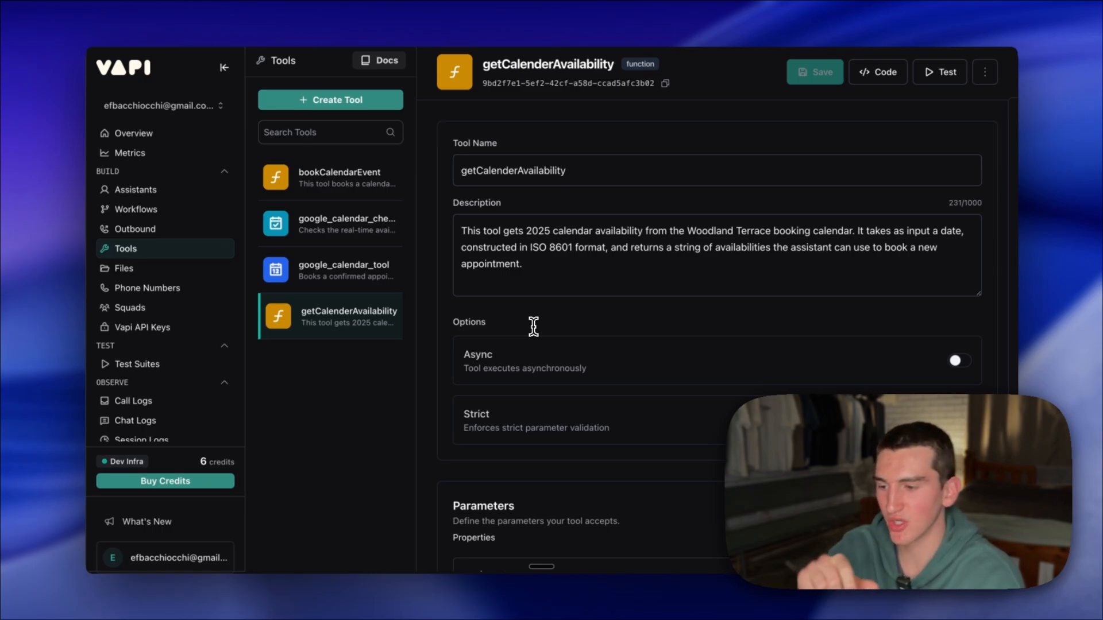
{"action": "scroll", "coordinate": [534, 327], "scroll_direction": "down", "scroll_amount": 1}
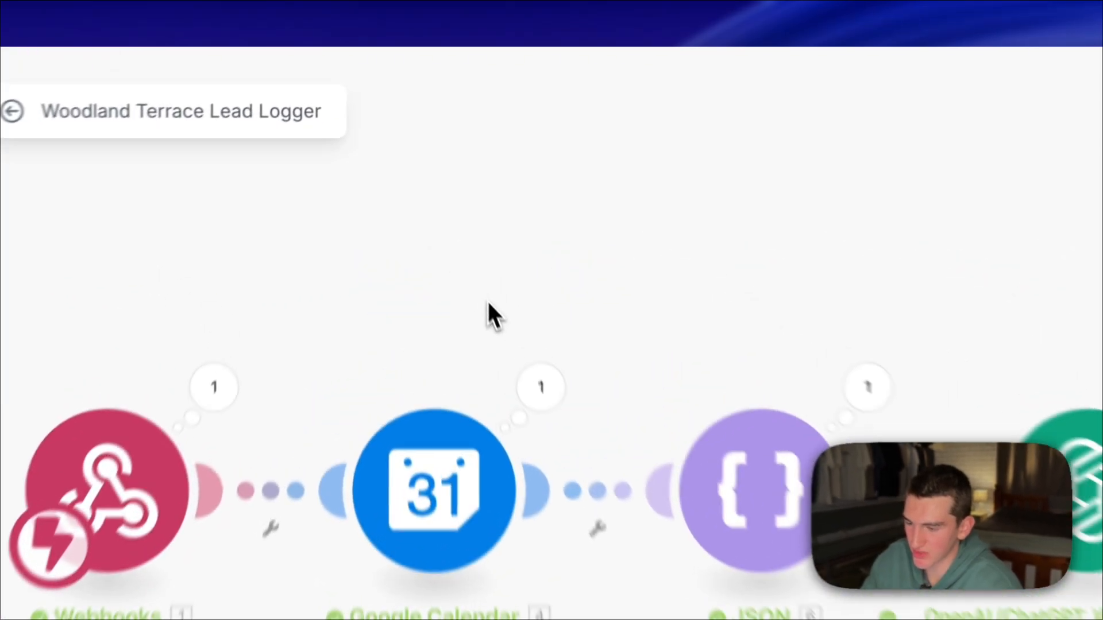
{"action": "right_click", "coordinate": [431, 187]}
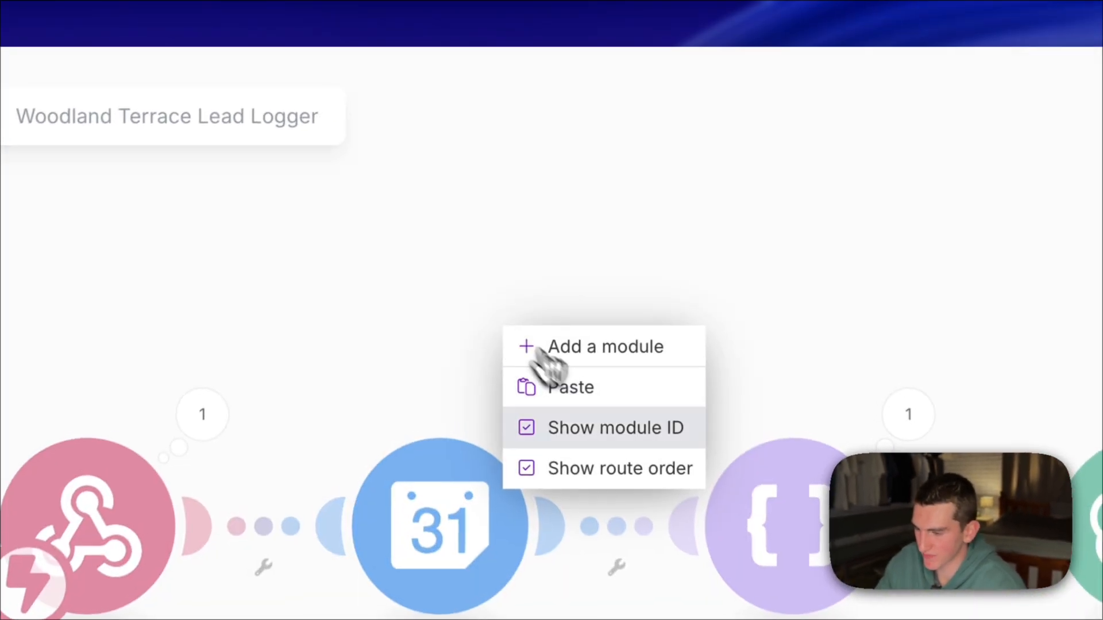
{"action": "left_click", "coordinate": [612, 348]}
{"action": "left_click", "coordinate": [524, 337]}
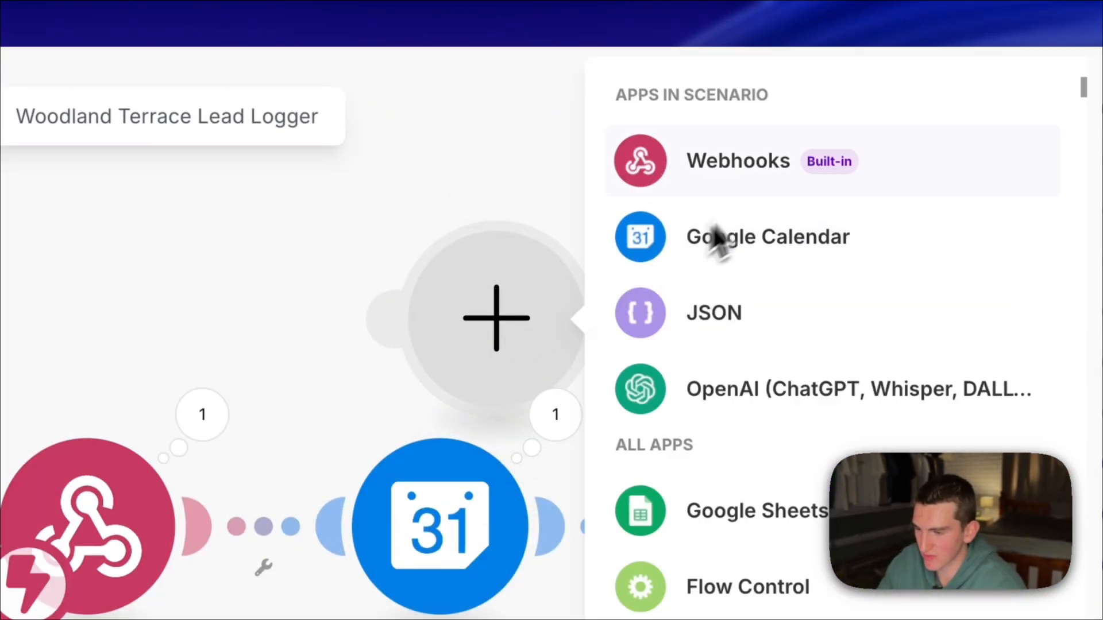
{"action": "left_click", "coordinate": [320, 315]}
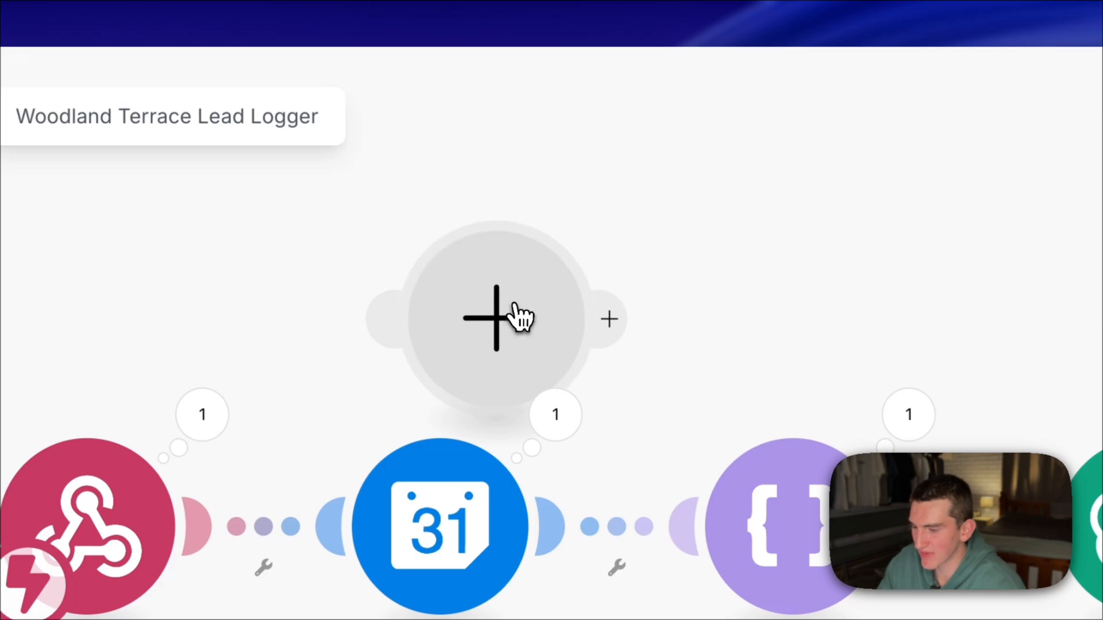
{"action": "right_click", "coordinate": [521, 316]}
{"action": "left_click", "coordinate": [551, 370]}
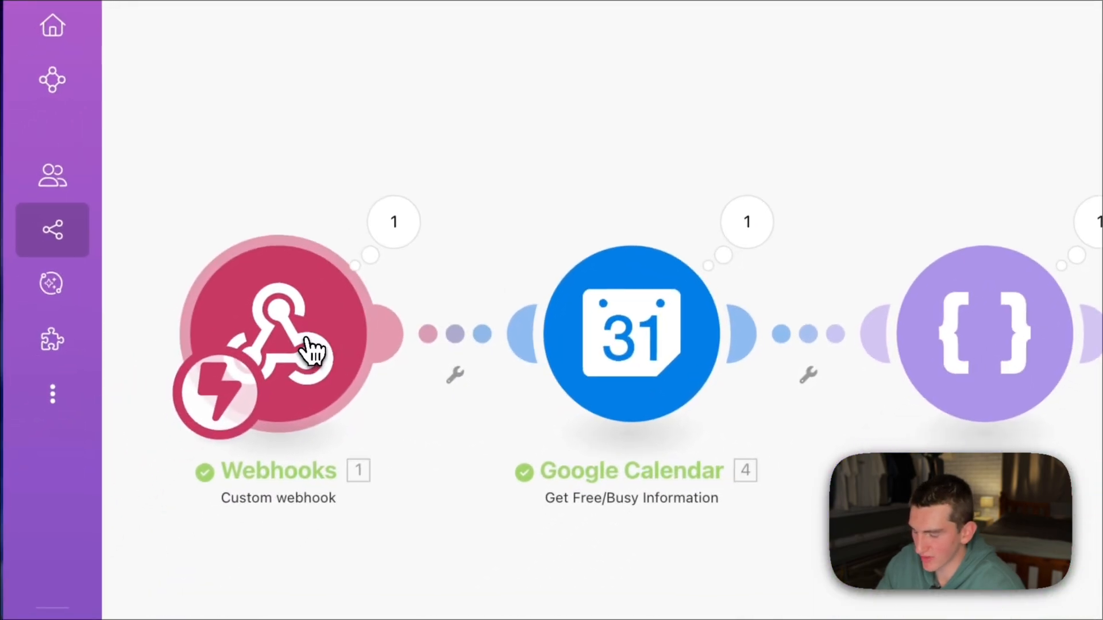
- Copy the custom webhook's address in Make and check it against the getCalenderAvailability tool's Server URL in Vapi
{"action": "left_click", "coordinate": [313, 351]}
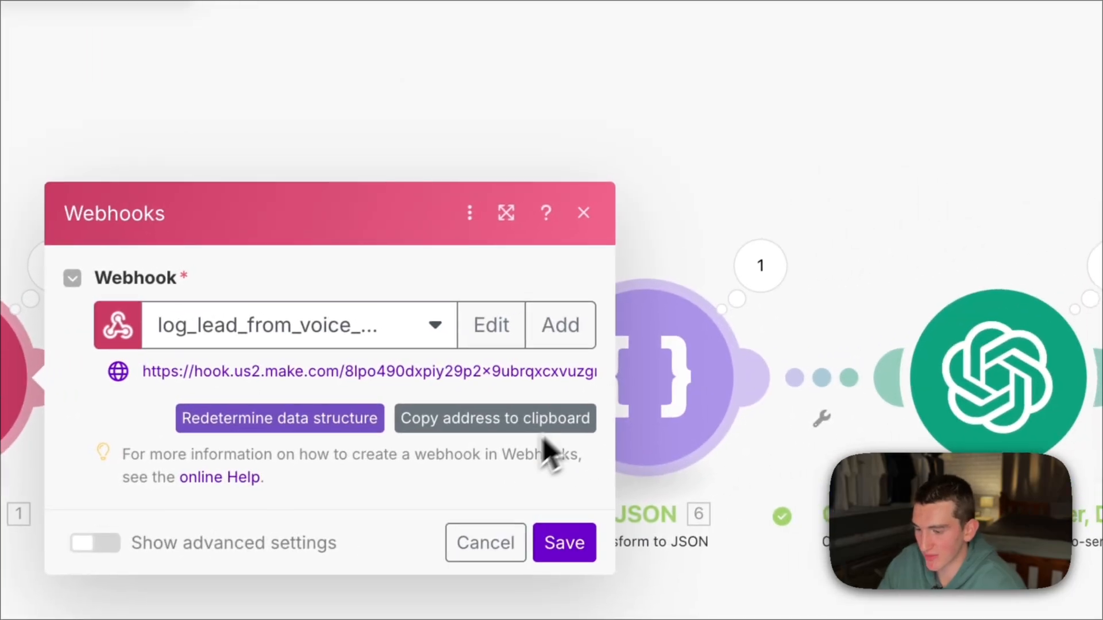
{"action": "left_click", "coordinate": [540, 414]}
{"action": "left_click", "coordinate": [583, 214]}
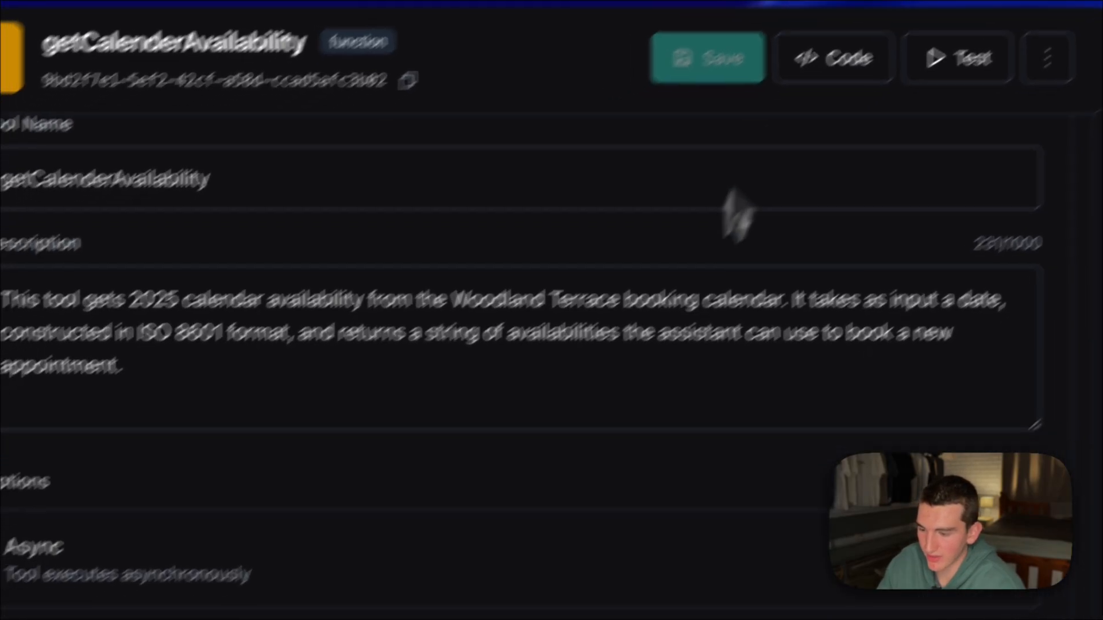
{"action": "scroll", "coordinate": [612, 440], "scroll_direction": "down", "scroll_amount": 6}
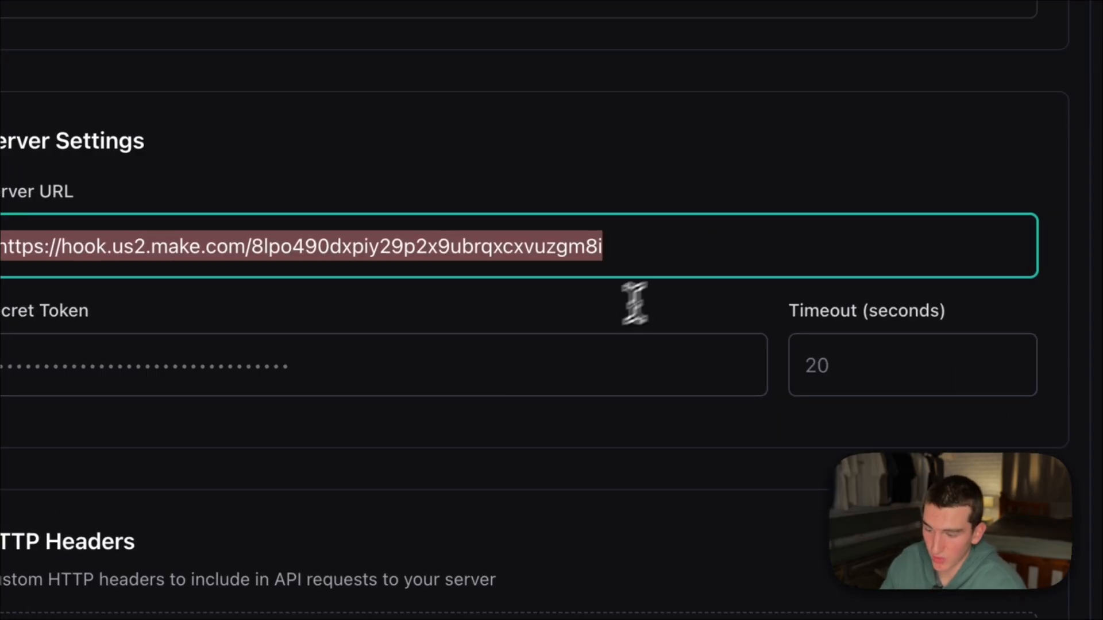
{"action": "left_click", "coordinate": [635, 305]}
- Review the getCalenderAvailability tool's spoken messages for Request Start, Request Complete and Request Failed
{"action": "scroll", "coordinate": [447, 373], "scroll_direction": "down", "scroll_amount": 20}
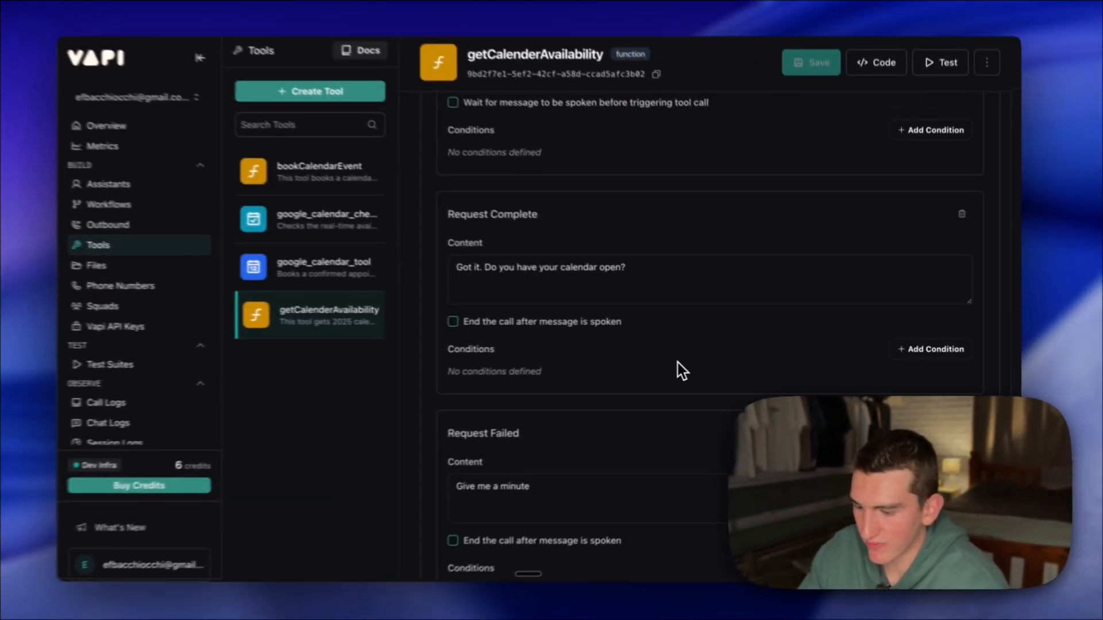
{"action": "scroll", "coordinate": [447, 374], "scroll_direction": "down", "scroll_amount": 2}
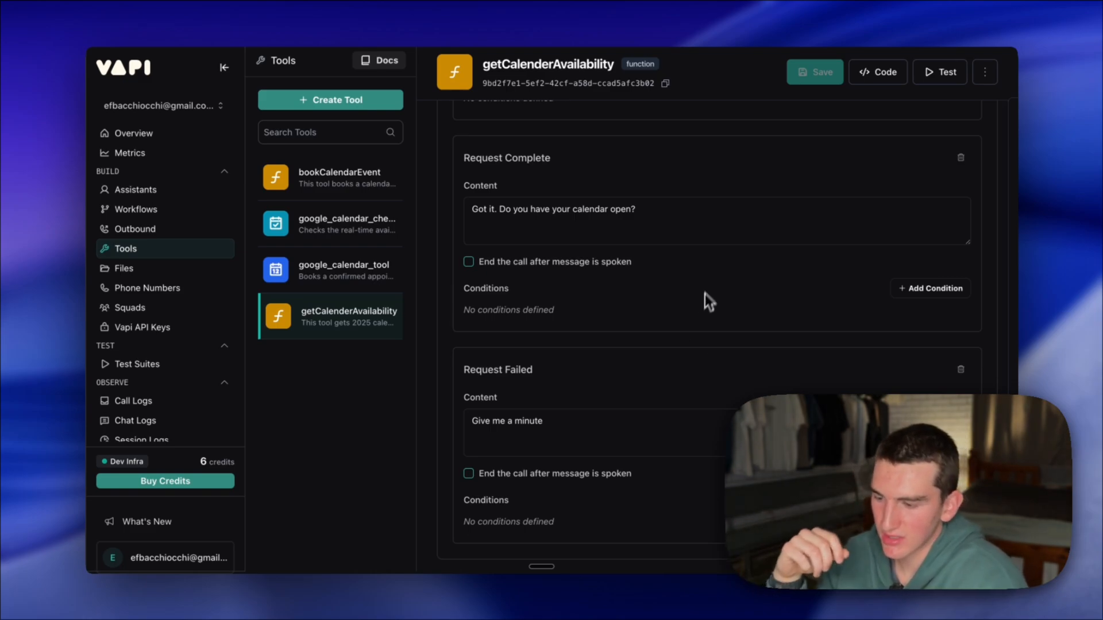
{"action": "scroll", "coordinate": [706, 287], "scroll_direction": "up", "scroll_amount": 3}
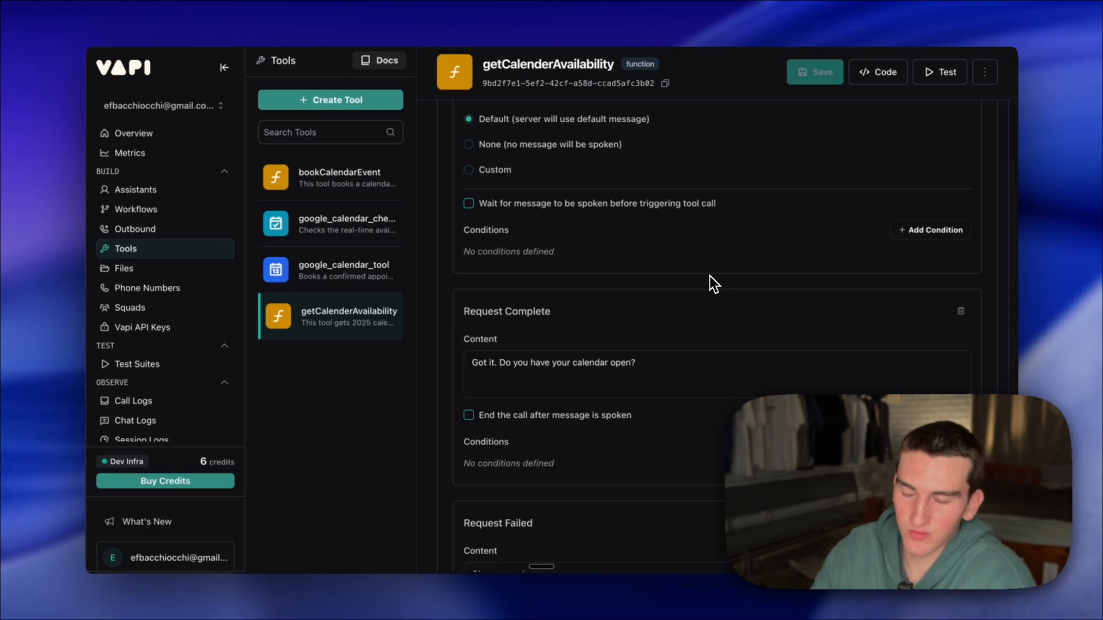
{"action": "left_click_drag", "start_coordinate": [648, 363], "coordinate": [450, 362]}
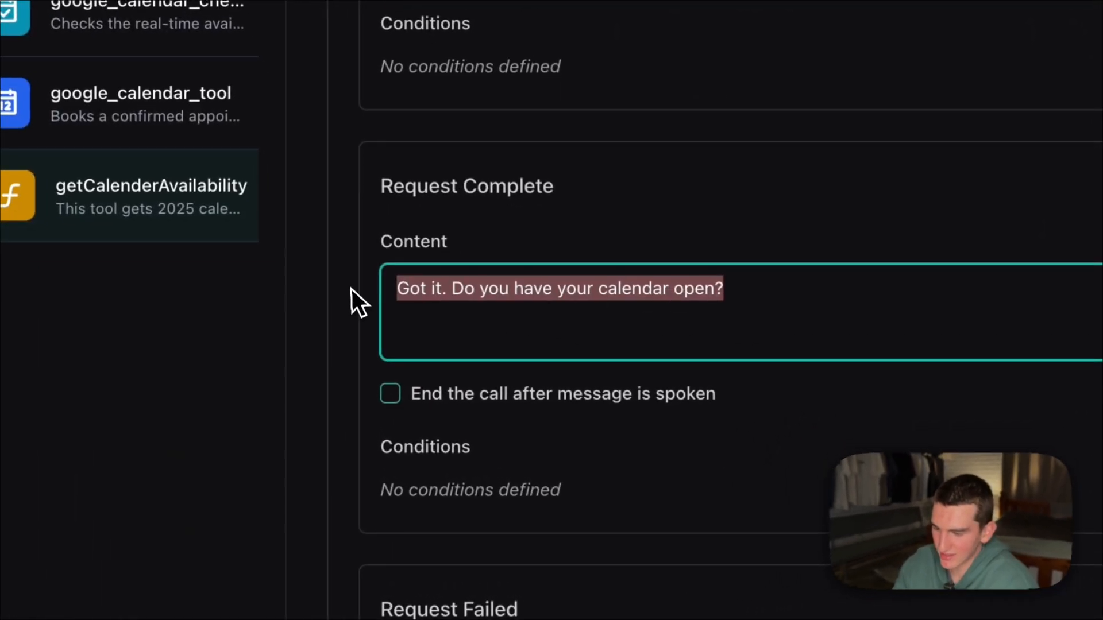
{"action": "left_click", "coordinate": [410, 331]}
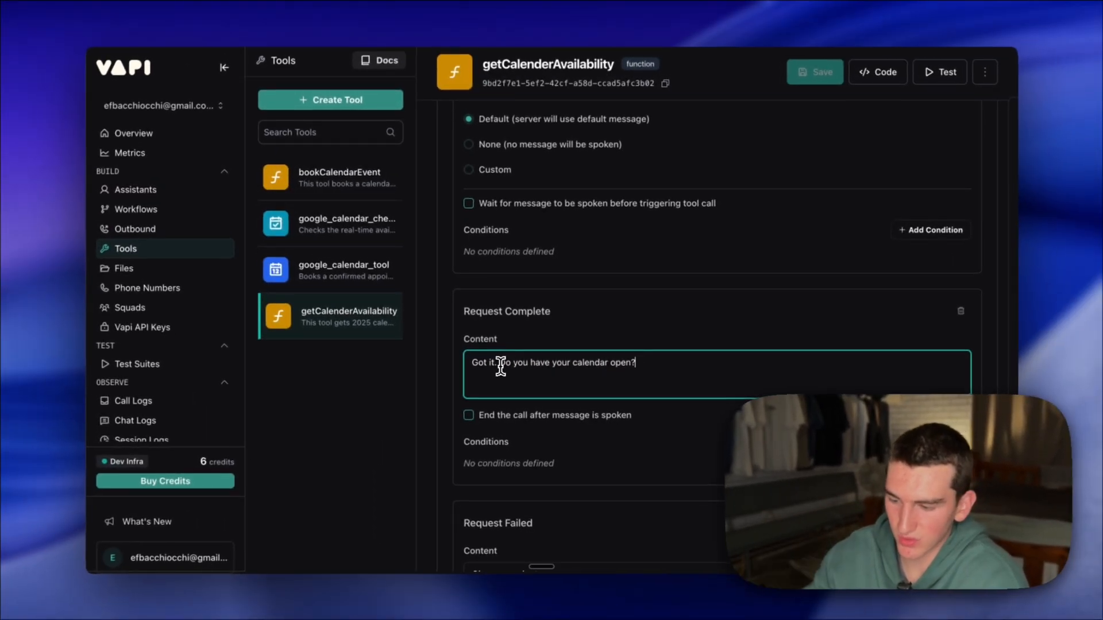
{"action": "left_click_drag", "start_coordinate": [473, 367], "coordinate": [741, 366]}
{"action": "left_click", "coordinate": [734, 381]}
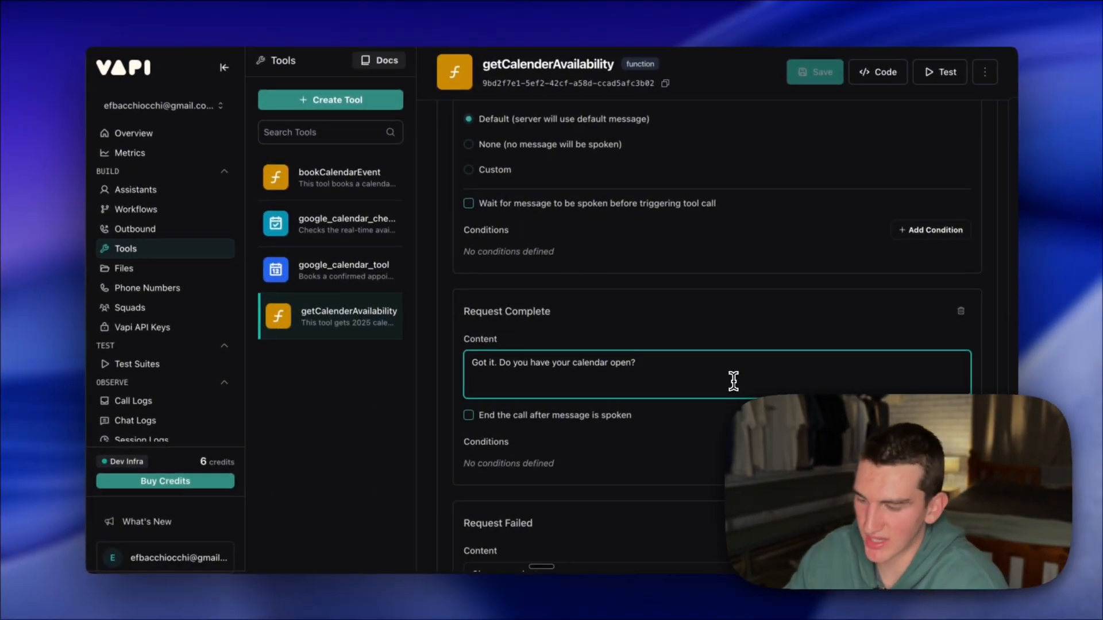
{"action": "scroll", "coordinate": [733, 388], "scroll_direction": "down", "scroll_amount": 3}
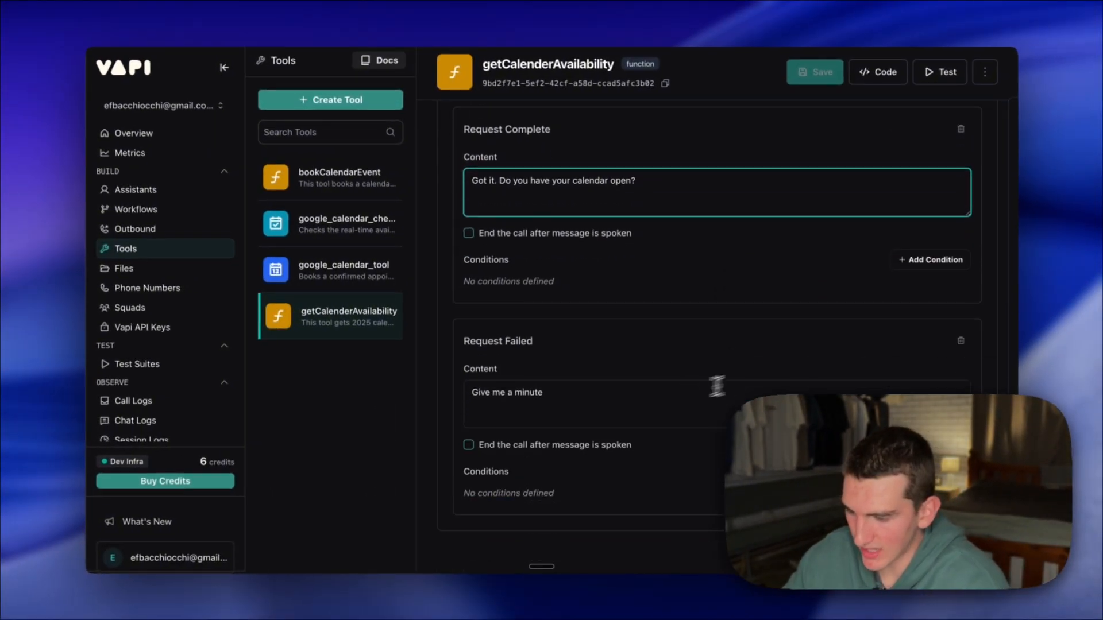
{"action": "left_click", "coordinate": [580, 394]}
{"action": "left_click_drag", "start_coordinate": [580, 394], "coordinate": [470, 394]}
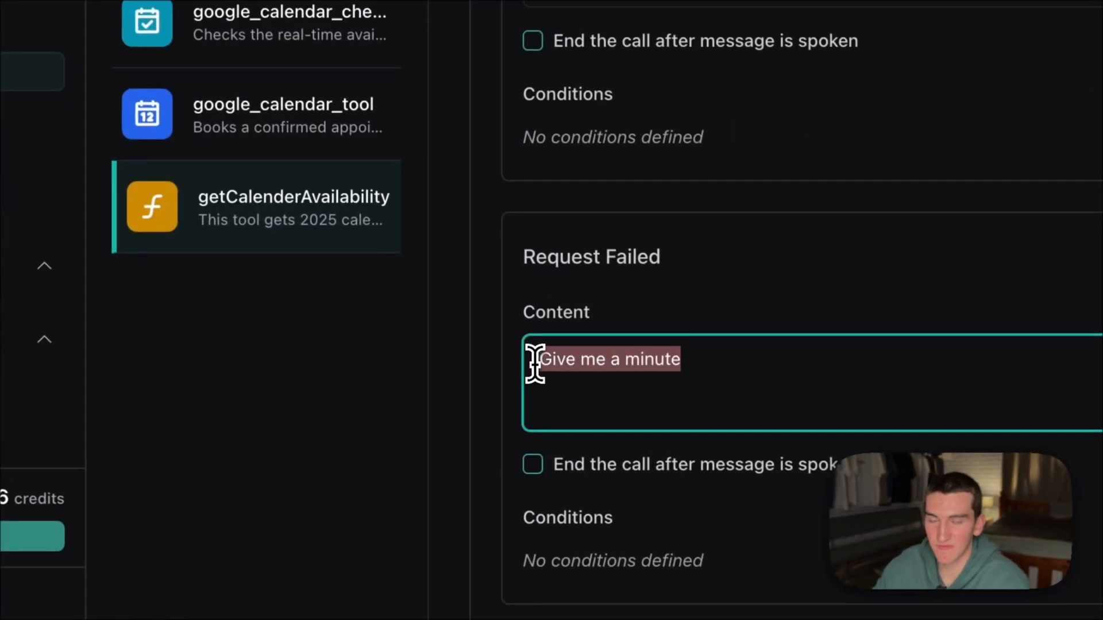
{"action": "left_click", "coordinate": [674, 319]}
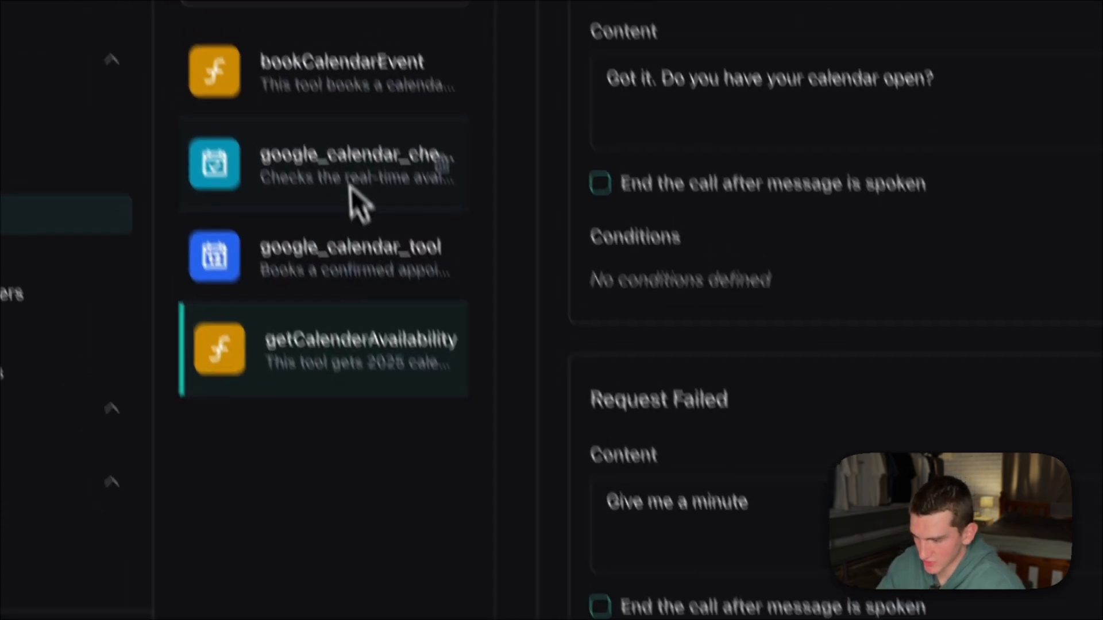
- Return to the tool's parameters, open the date property for editing and examine its name and ISO 8601 description
{"action": "scroll", "coordinate": [556, 335], "scroll_direction": "up", "scroll_amount": 10}
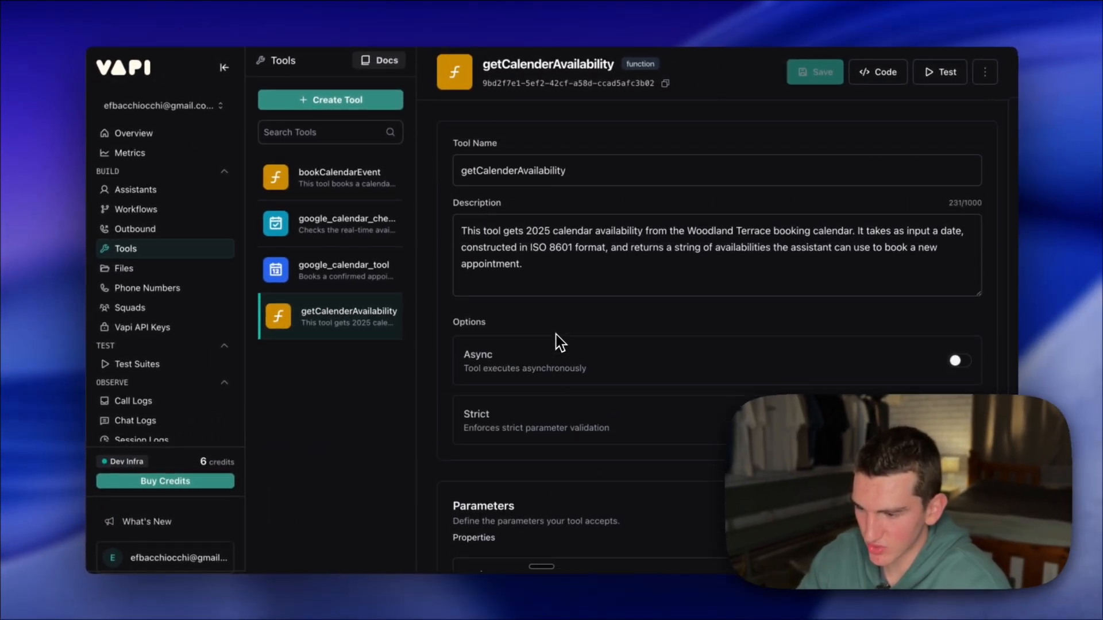
{"action": "scroll", "coordinate": [650, 310], "scroll_direction": "down", "scroll_amount": 10}
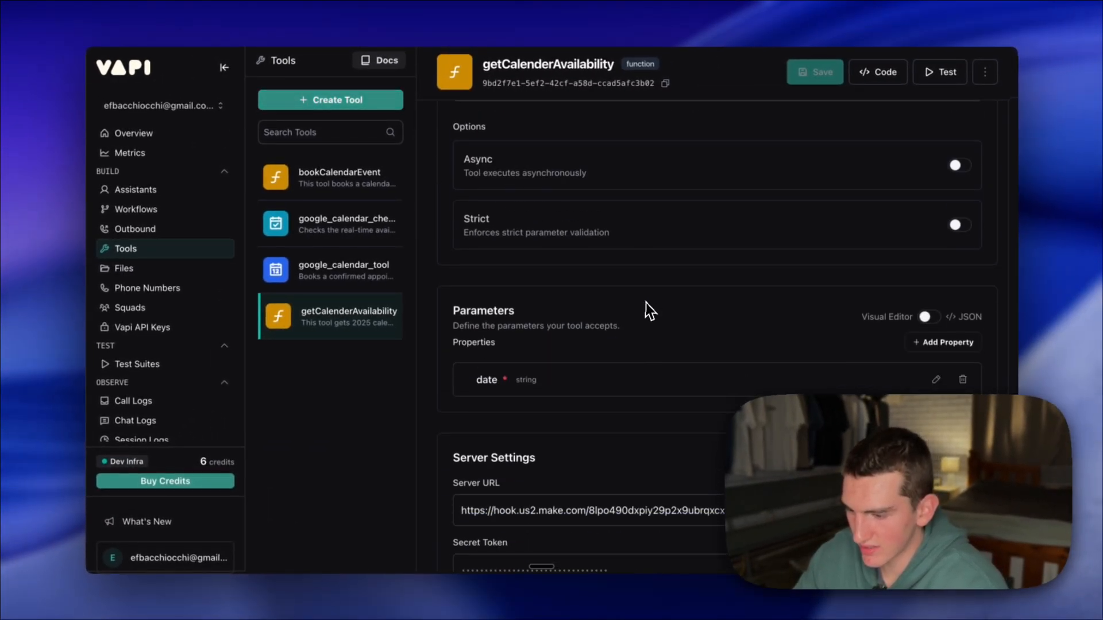
{"action": "scroll", "coordinate": [650, 310], "scroll_direction": "up", "scroll_amount": 2}
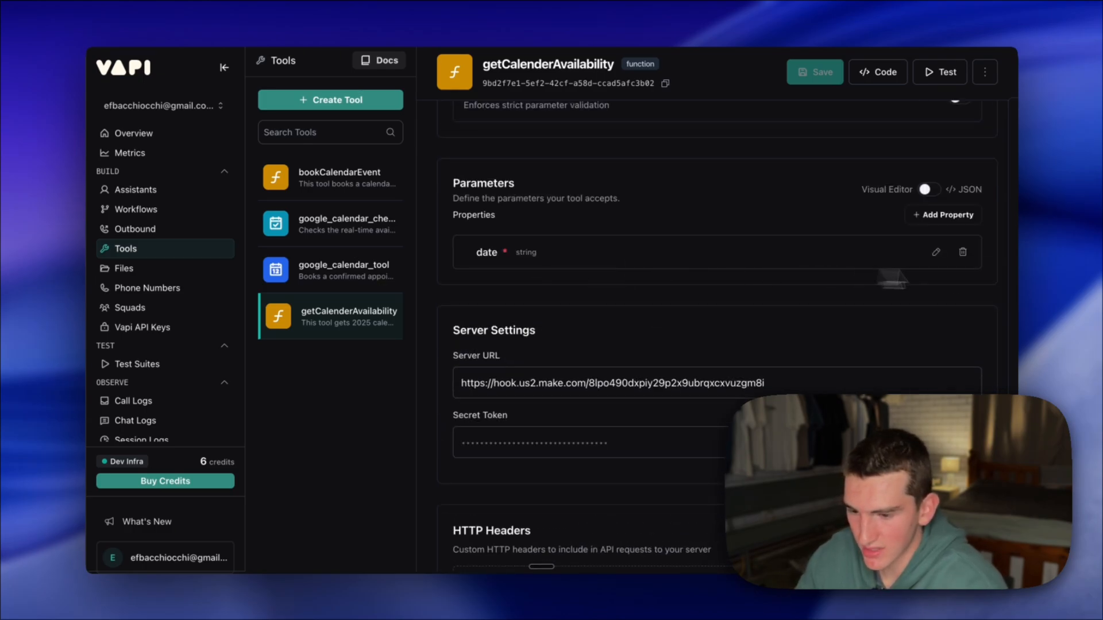
{"action": "left_click", "coordinate": [936, 252]}
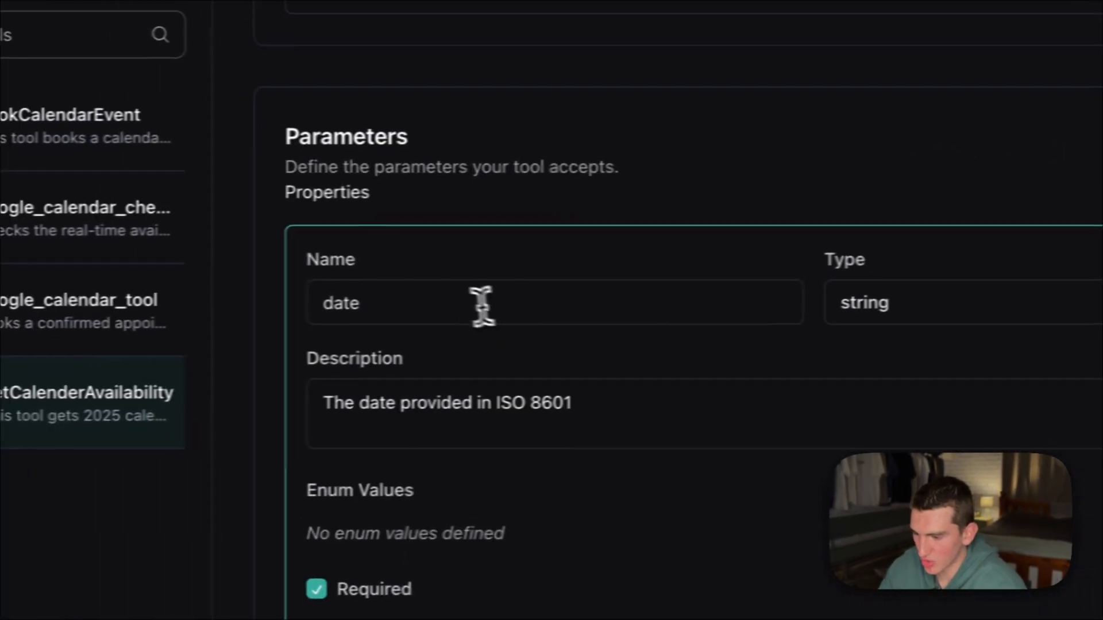
{"action": "left_click_drag", "start_coordinate": [482, 308], "coordinate": [321, 303]}
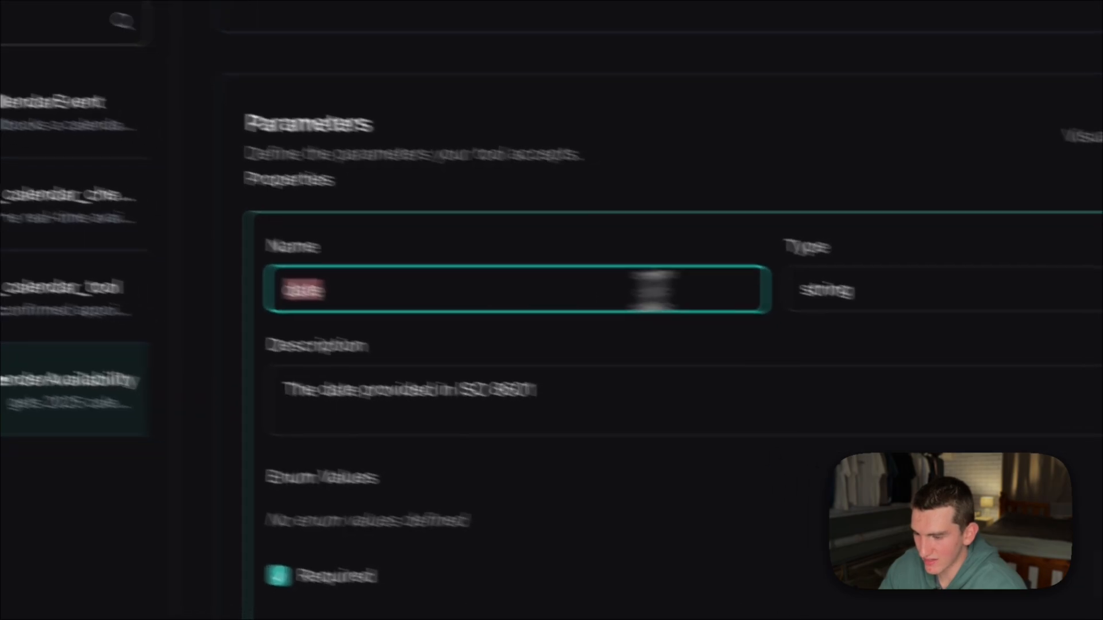
{"action": "double_click", "coordinate": [936, 347]}
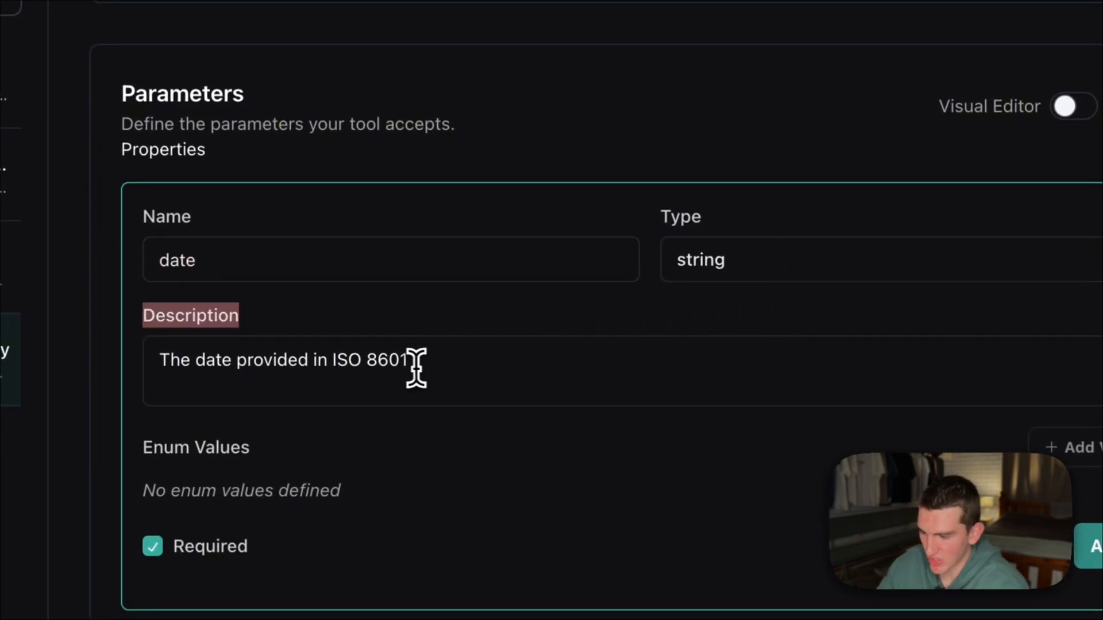
{"action": "left_click", "coordinate": [333, 360]}
{"action": "left_click_drag", "start_coordinate": [629, 428], "coordinate": [686, 429]}
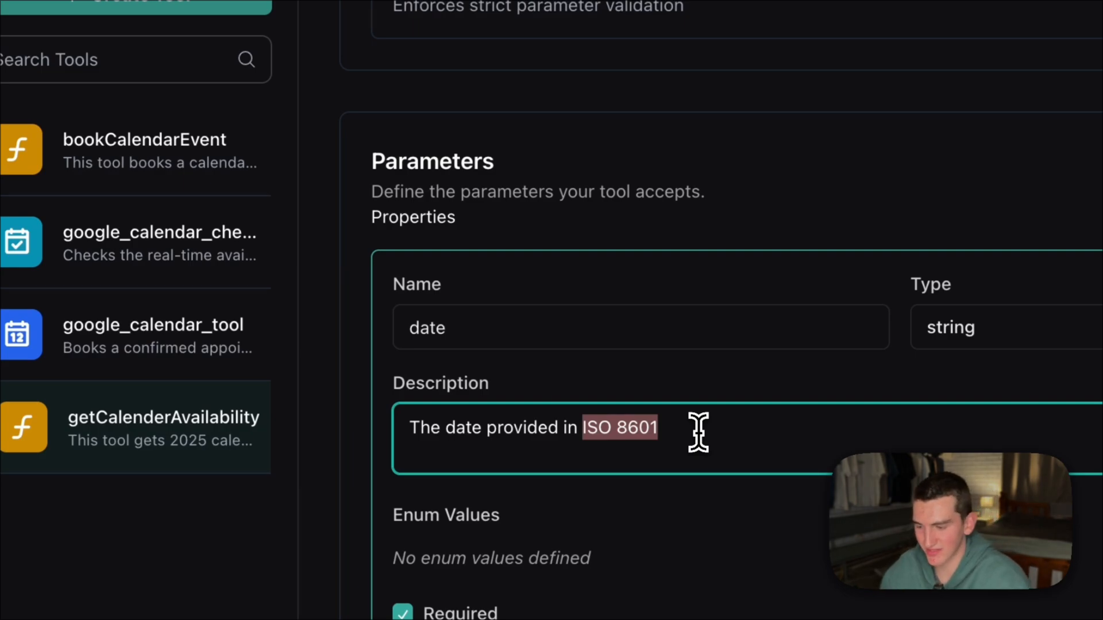
{"action": "left_click", "coordinate": [715, 394]}
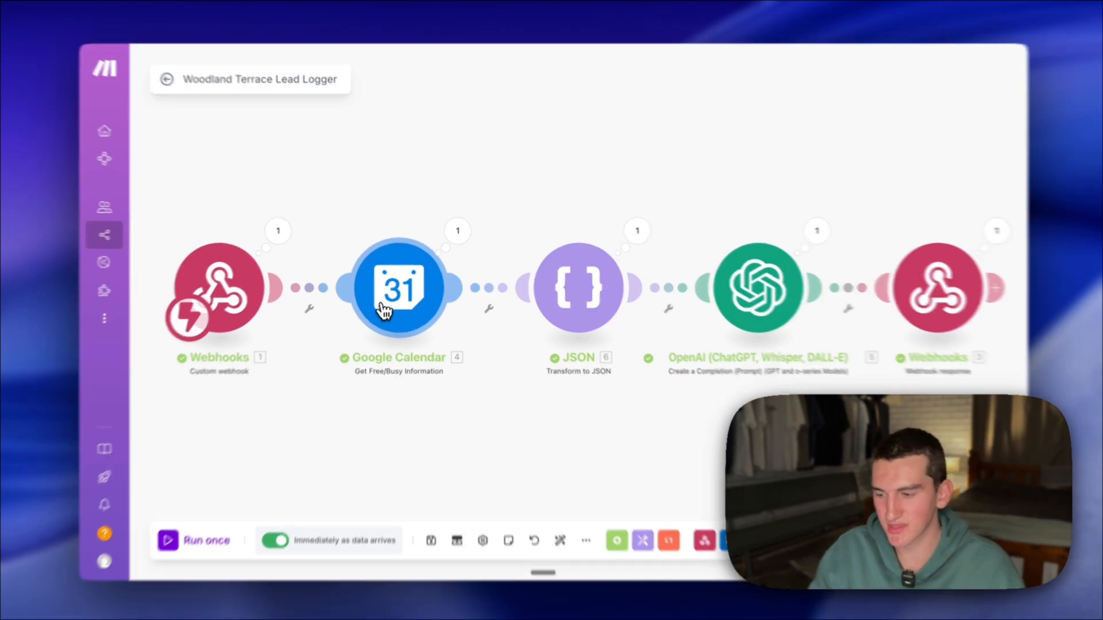
- In Make's Google Calendar module, expand the webhook's toolCalls data down to the date argument and examine the Minimum Time and Maximum Time formulas
{"action": "left_click", "coordinate": [384, 311]}
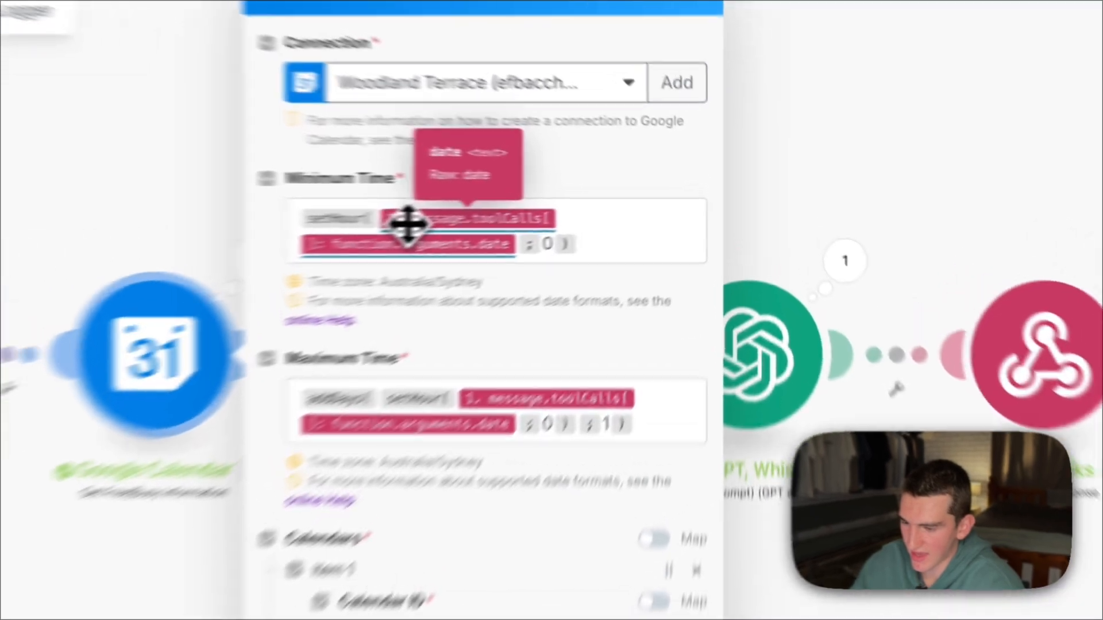
{"action": "left_click", "coordinate": [408, 224]}
{"action": "left_click", "coordinate": [749, 308]}
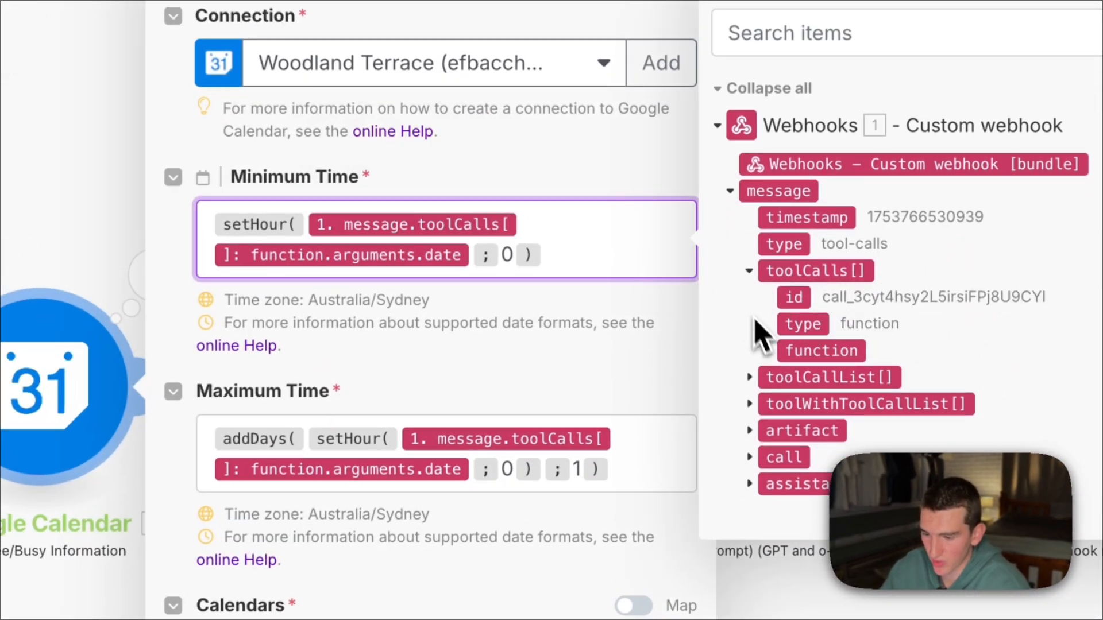
{"action": "left_click", "coordinate": [768, 351]}
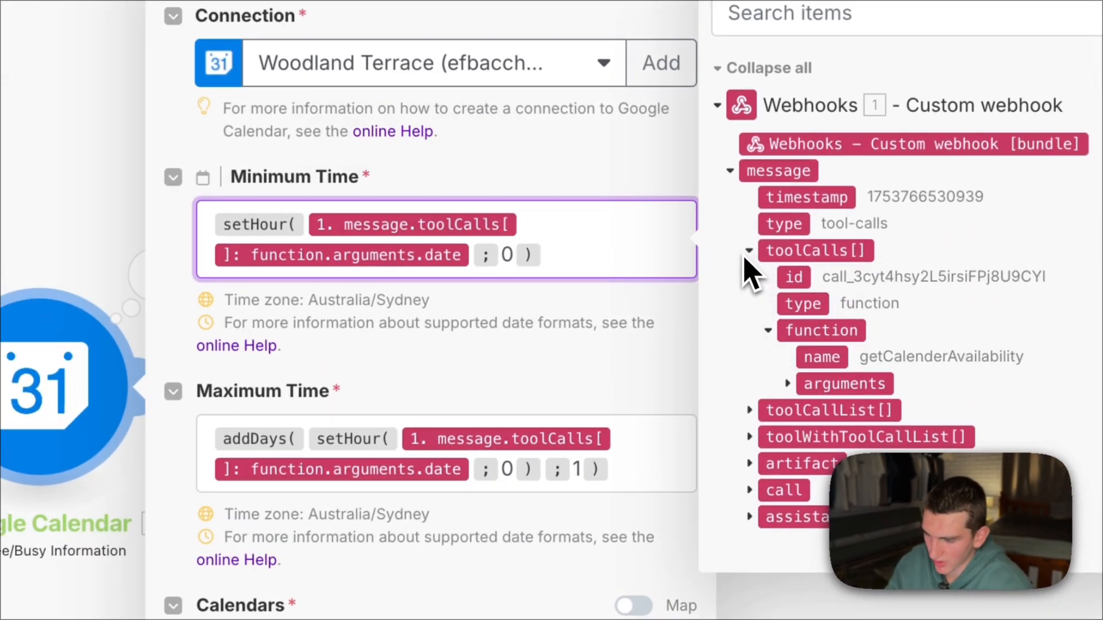
{"action": "left_click", "coordinate": [797, 384]}
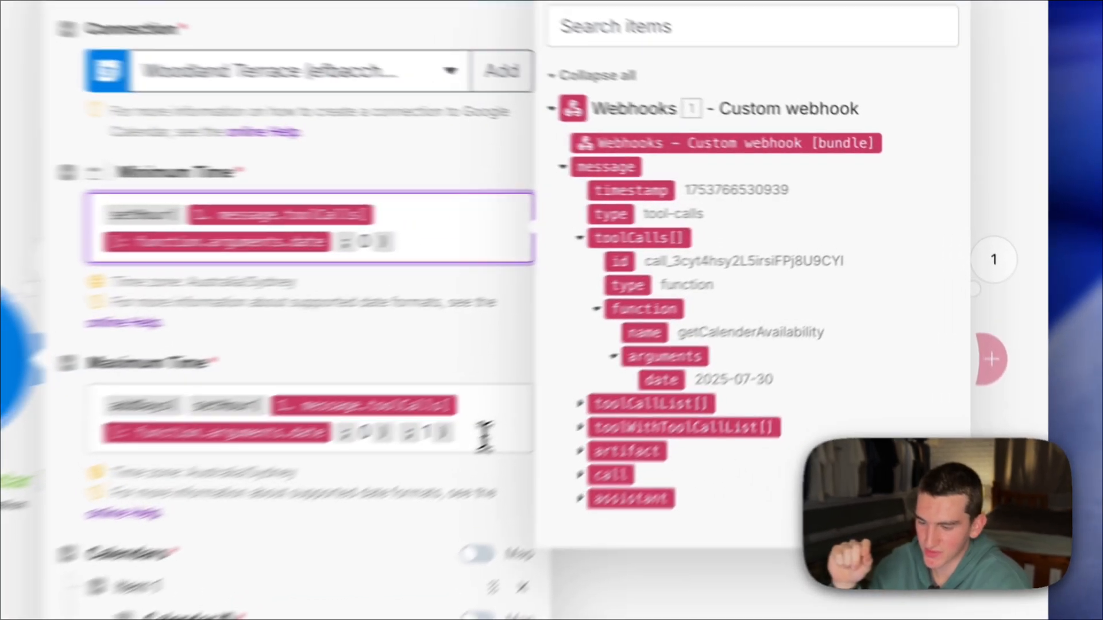
{"action": "left_click", "coordinate": [682, 329]}
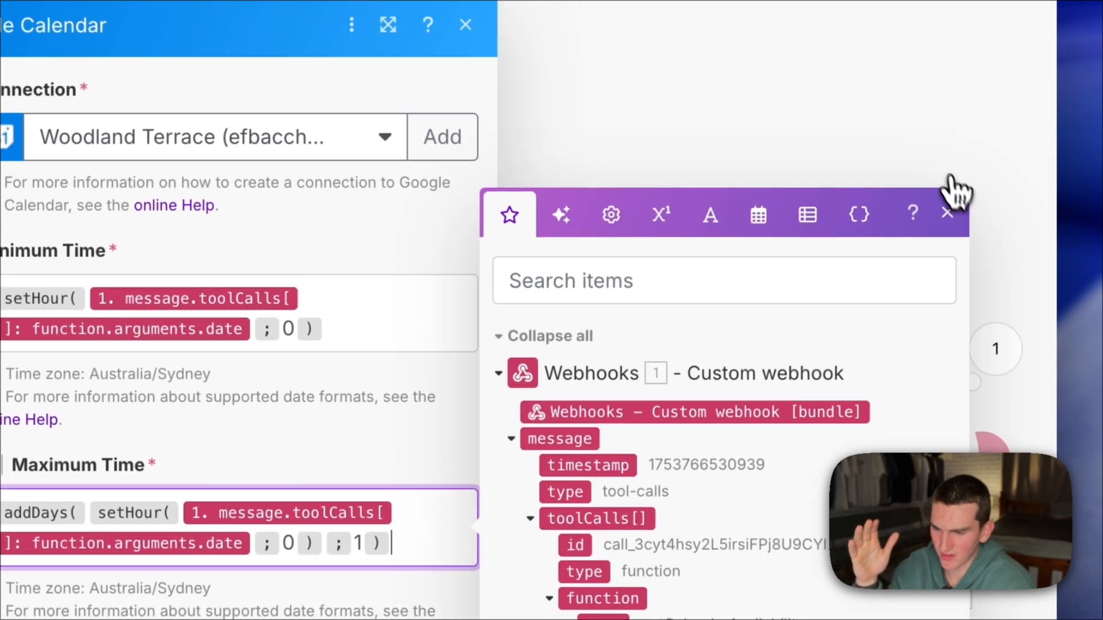
{"action": "left_click", "coordinate": [947, 213]}
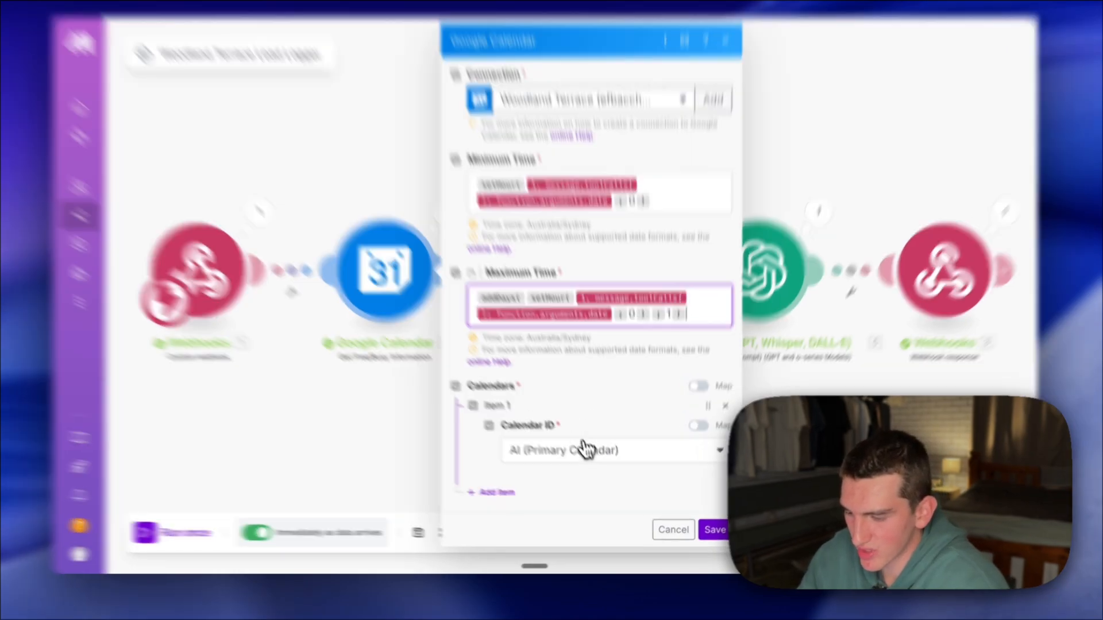
- Choose the primary calendar as the Calendar ID and save the Google Calendar module's settings
{"action": "left_click", "coordinate": [583, 458]}
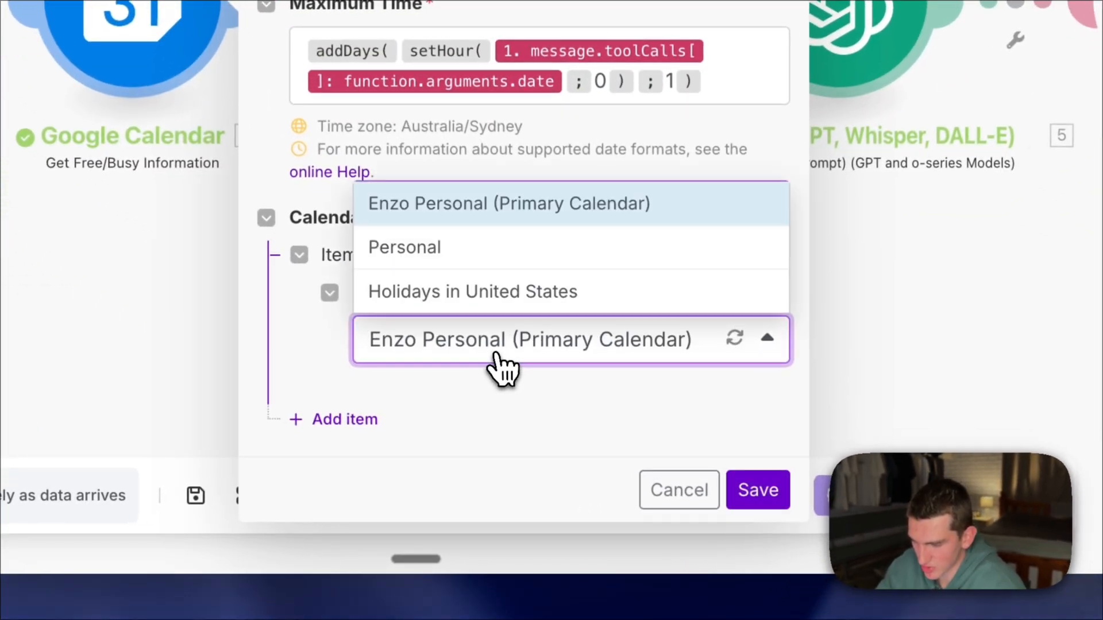
{"action": "left_click", "coordinate": [499, 356]}
{"action": "left_click", "coordinate": [752, 495]}
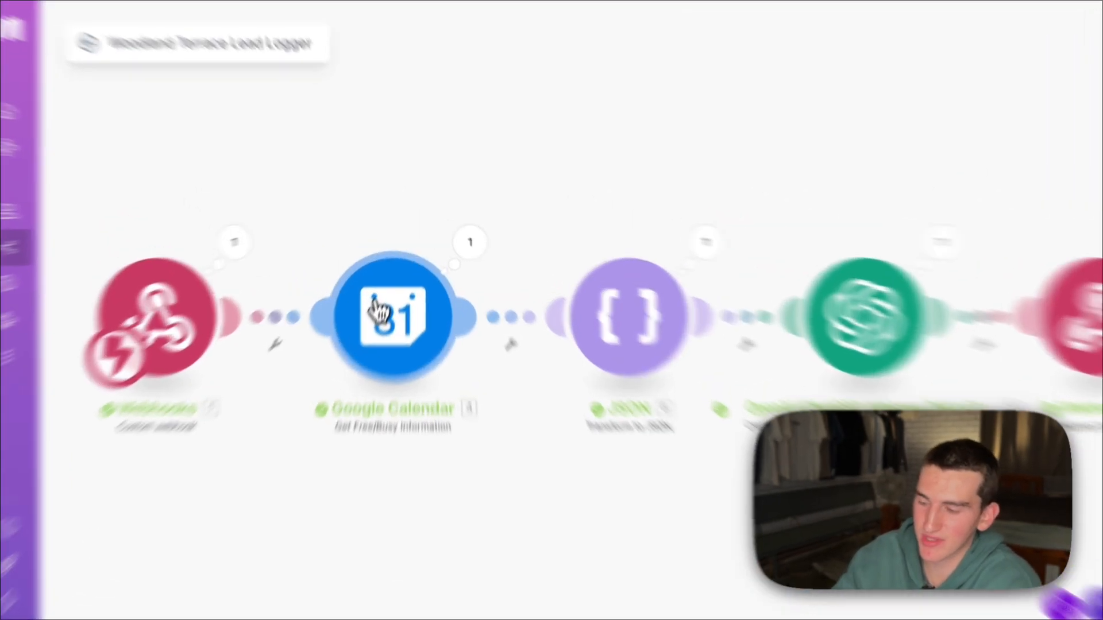
- Recheck the Google Calendar module's settings and examine how the JSON module's Object maps the calendar's Busy array
{"action": "left_click", "coordinate": [375, 275]}
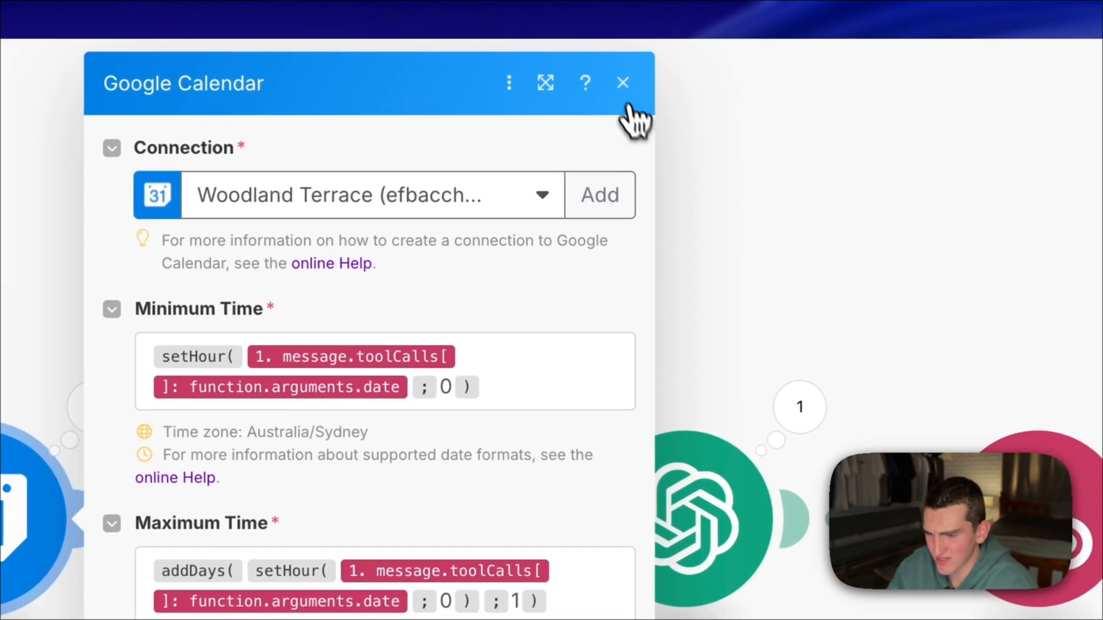
{"action": "left_click", "coordinate": [623, 82]}
{"action": "left_click", "coordinate": [355, 545]}
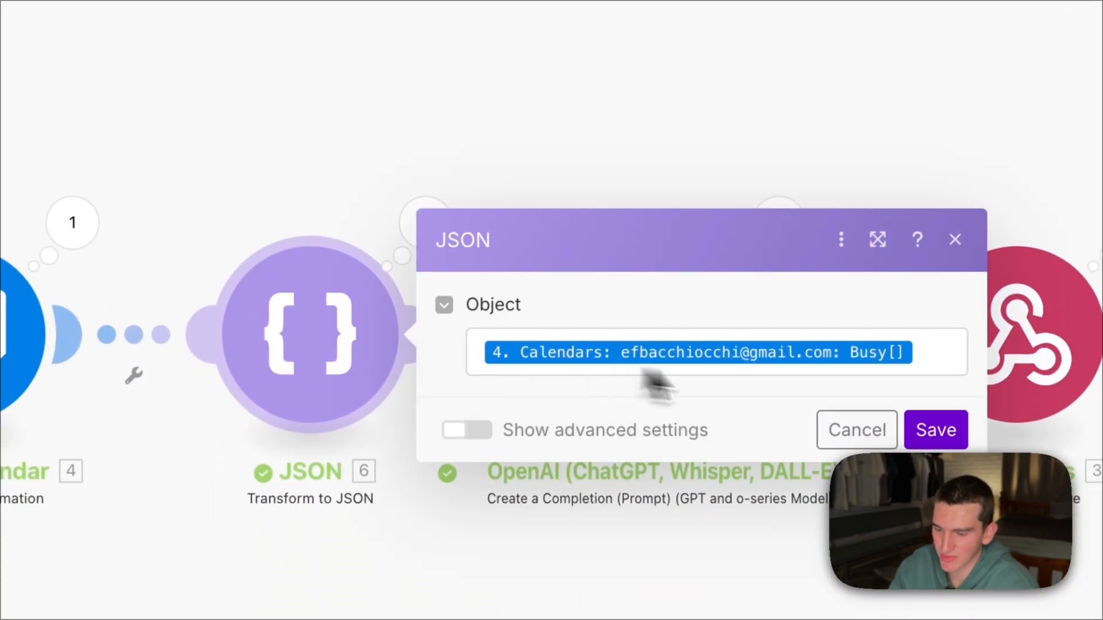
{"action": "left_click", "coordinate": [266, 118]}
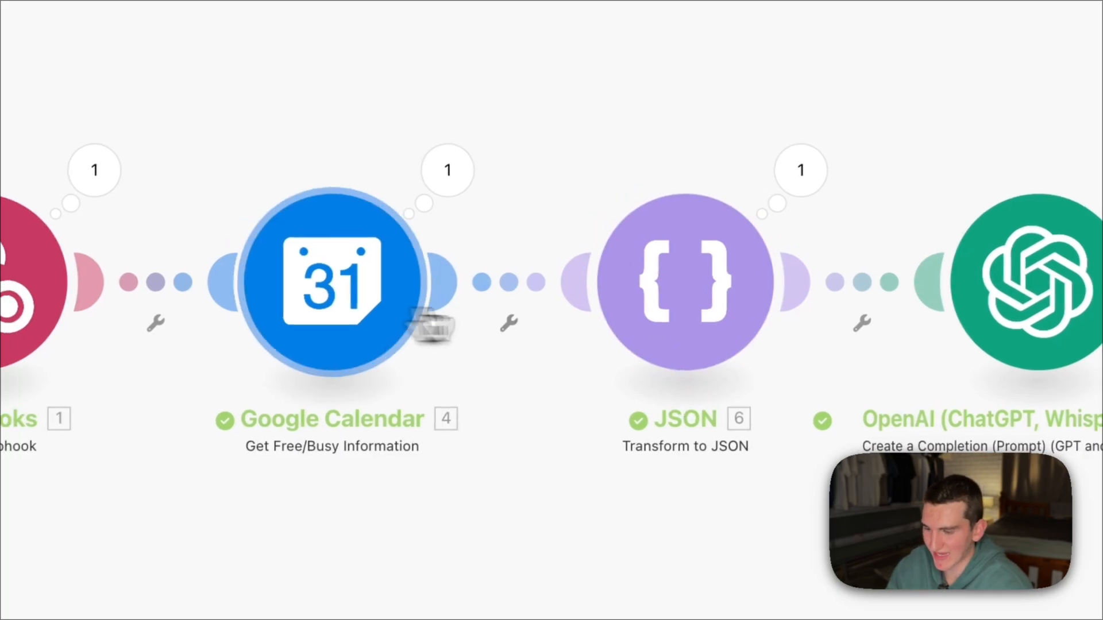
- Open the JSON module, expand the calendar's data down to its Busy array and save the module with that mapped Object
{"action": "left_click", "coordinate": [681, 338]}
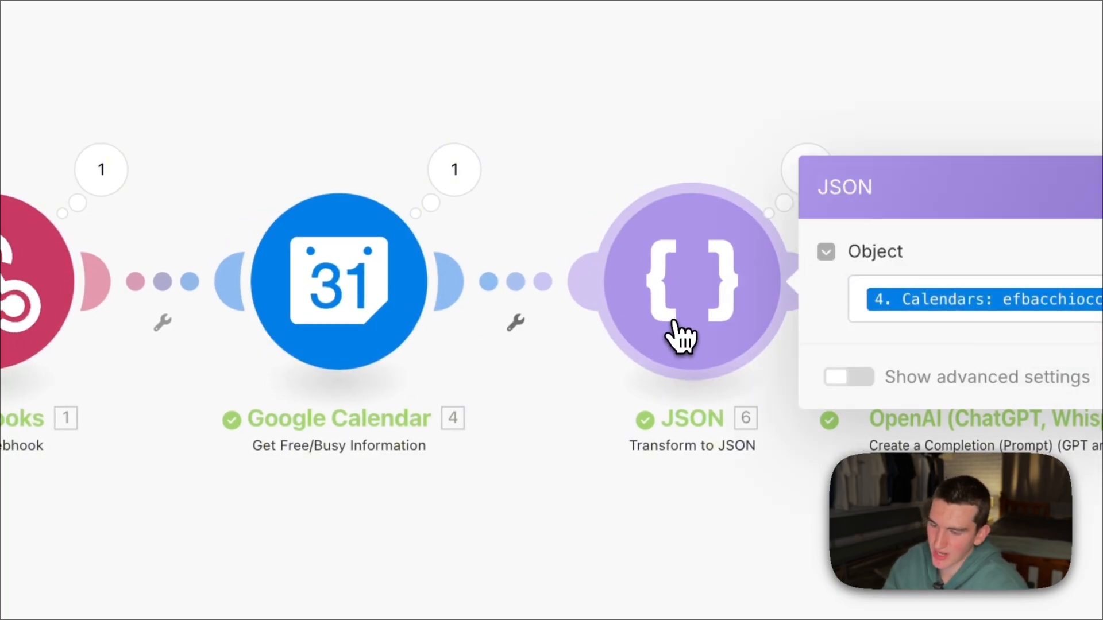
{"action": "left_click", "coordinate": [777, 310]}
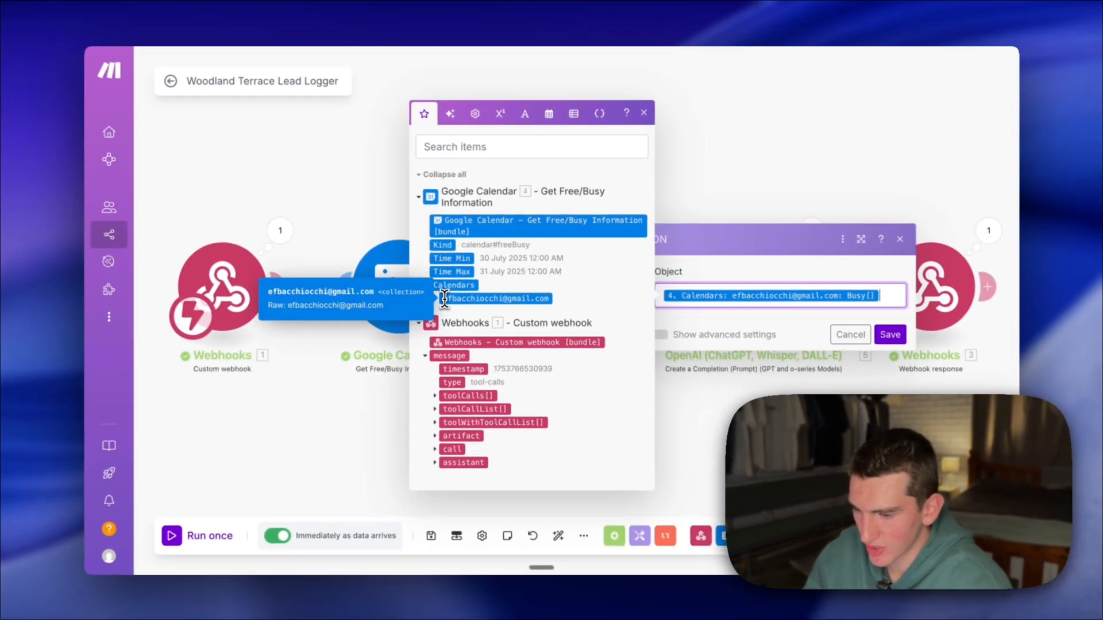
{"action": "left_click", "coordinate": [436, 298]}
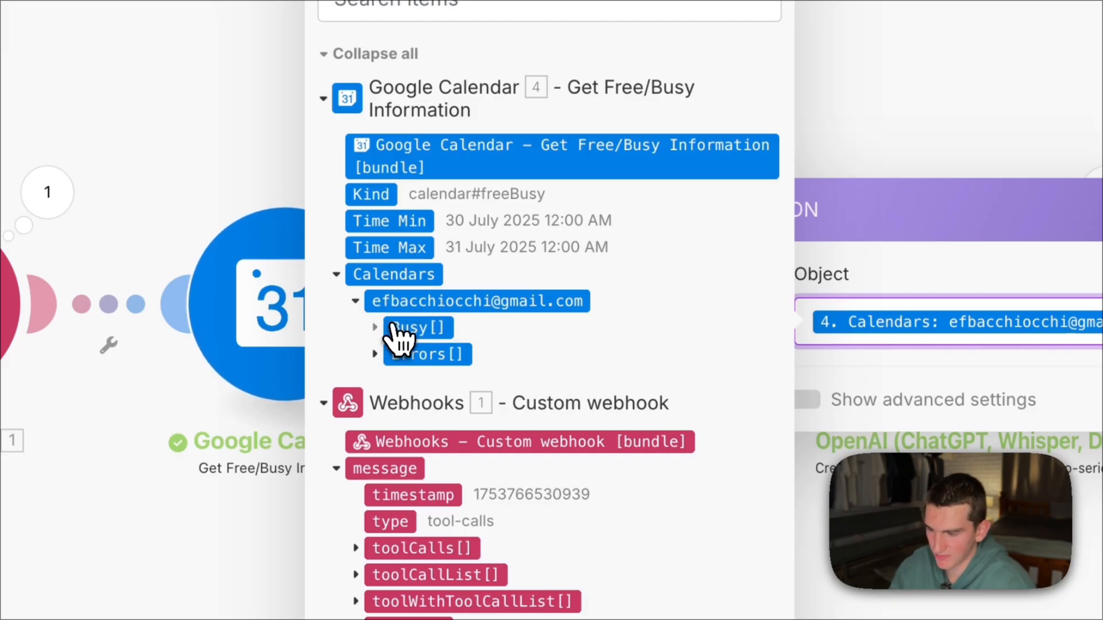
{"action": "left_click", "coordinate": [403, 328]}
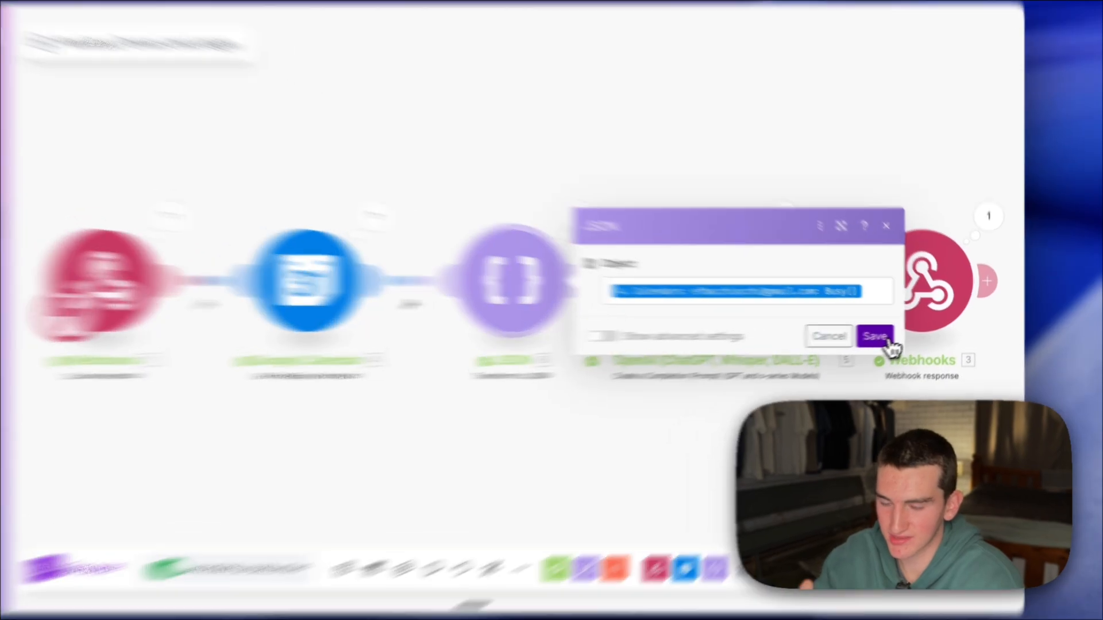
{"action": "left_click", "coordinate": [884, 341]}
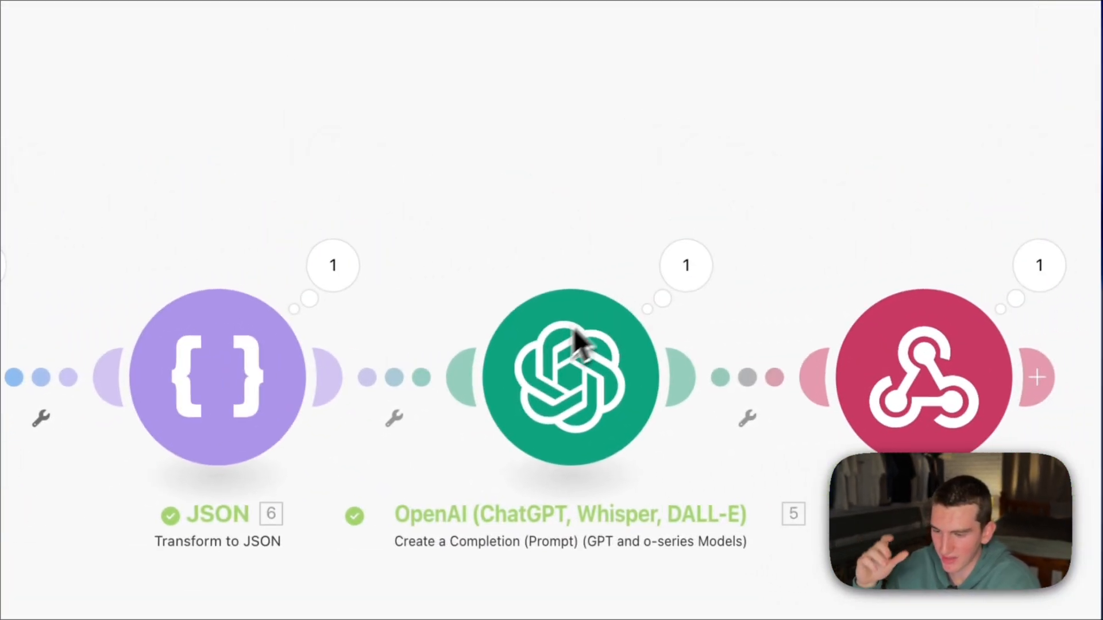
- Open the OpenAI module and examine its method, gpt-4o-mini model, and Message 1's Developer / System role and text content
{"action": "left_click", "coordinate": [573, 330]}
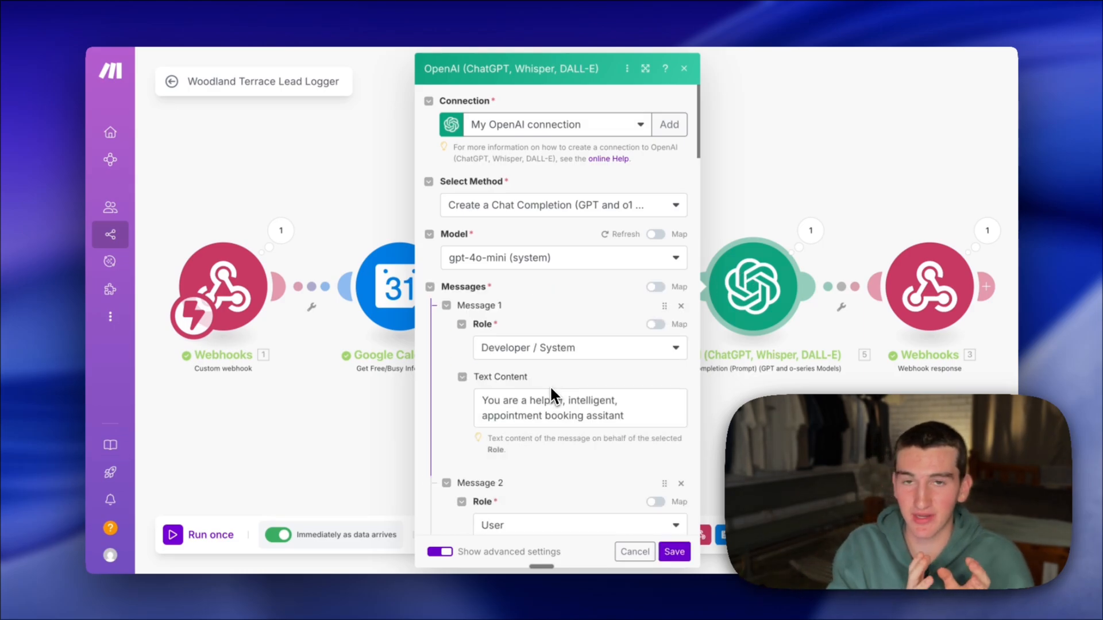
{"action": "scroll", "coordinate": [566, 330], "scroll_direction": "down", "scroll_amount": 1}
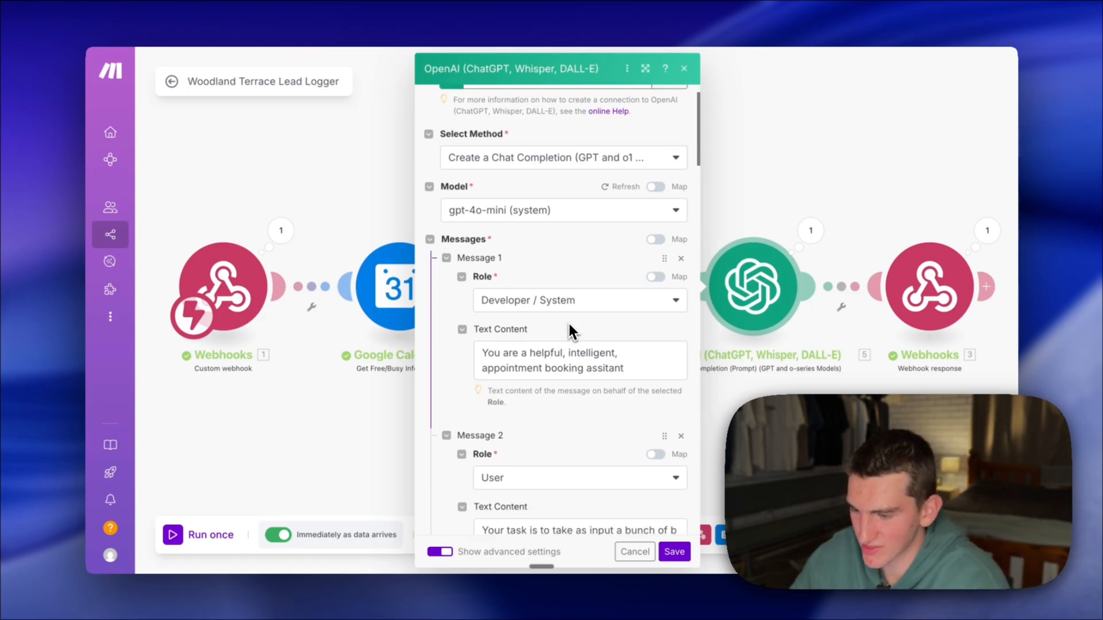
{"action": "scroll", "coordinate": [572, 289], "scroll_direction": "down", "scroll_amount": 1}
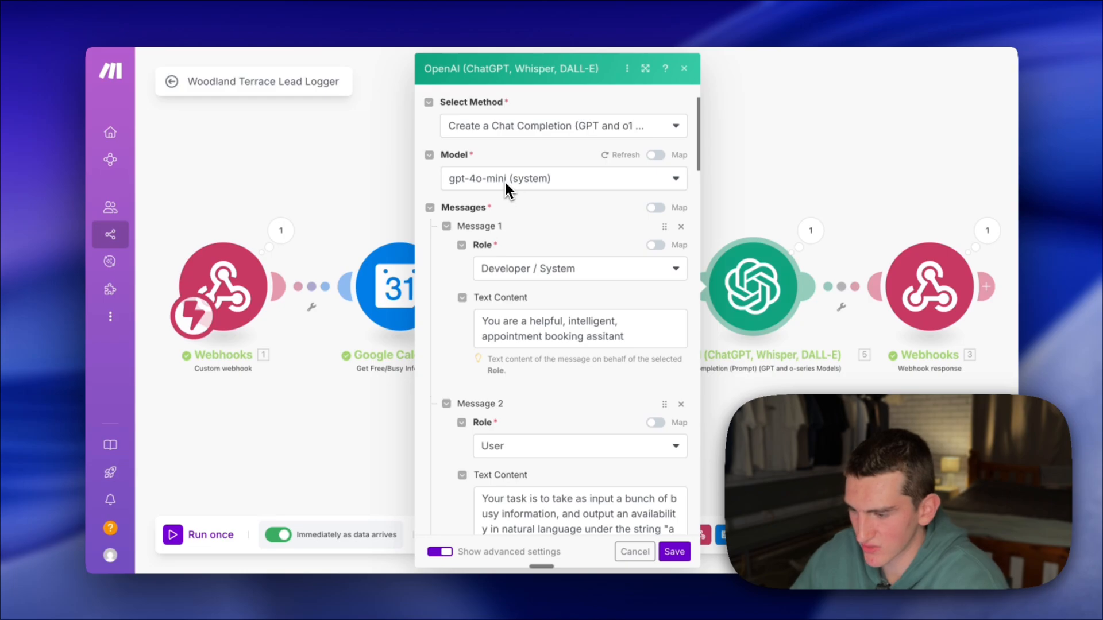
{"action": "scroll", "coordinate": [544, 250], "scroll_direction": "down", "scroll_amount": 3}
{"action": "scroll", "coordinate": [553, 263], "scroll_direction": "up", "scroll_amount": 2}
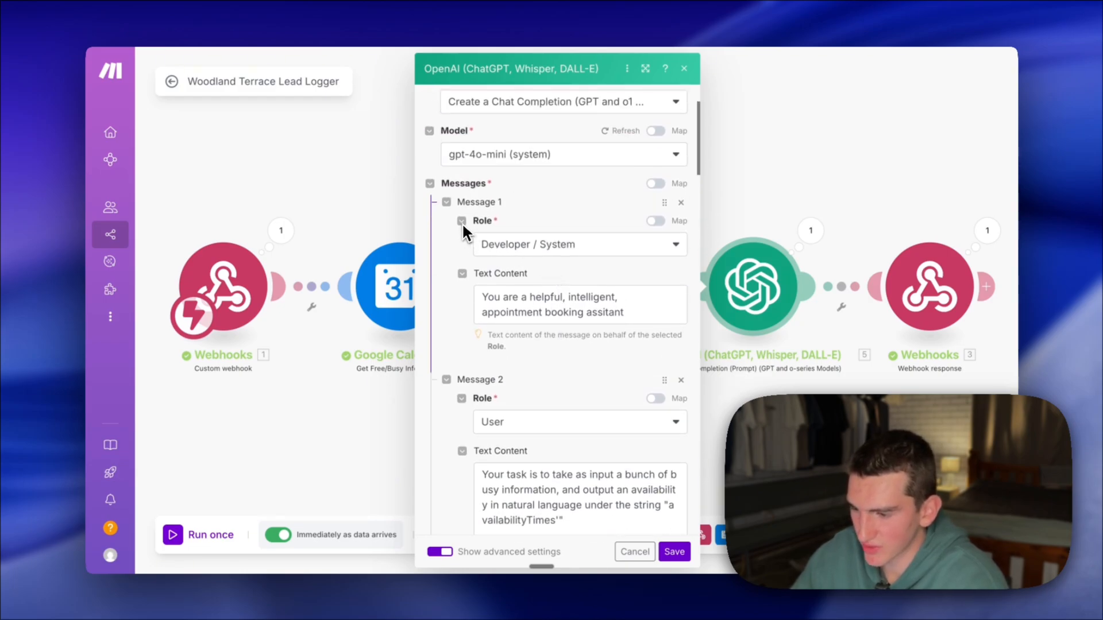
{"action": "left_click", "coordinate": [603, 256]}
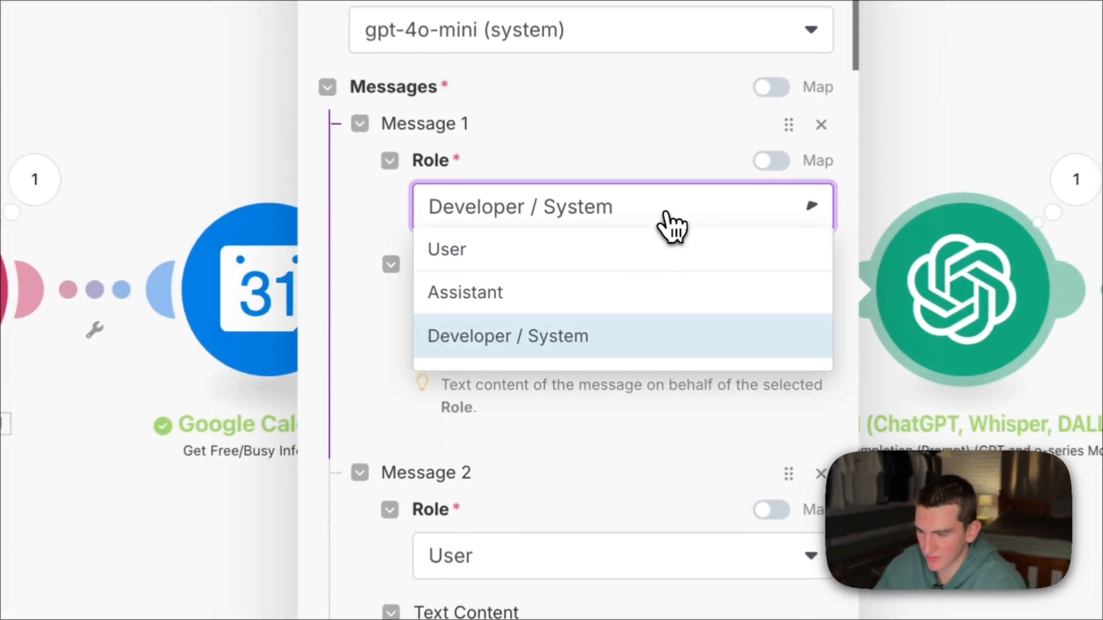
{"action": "left_click", "coordinate": [459, 257]}
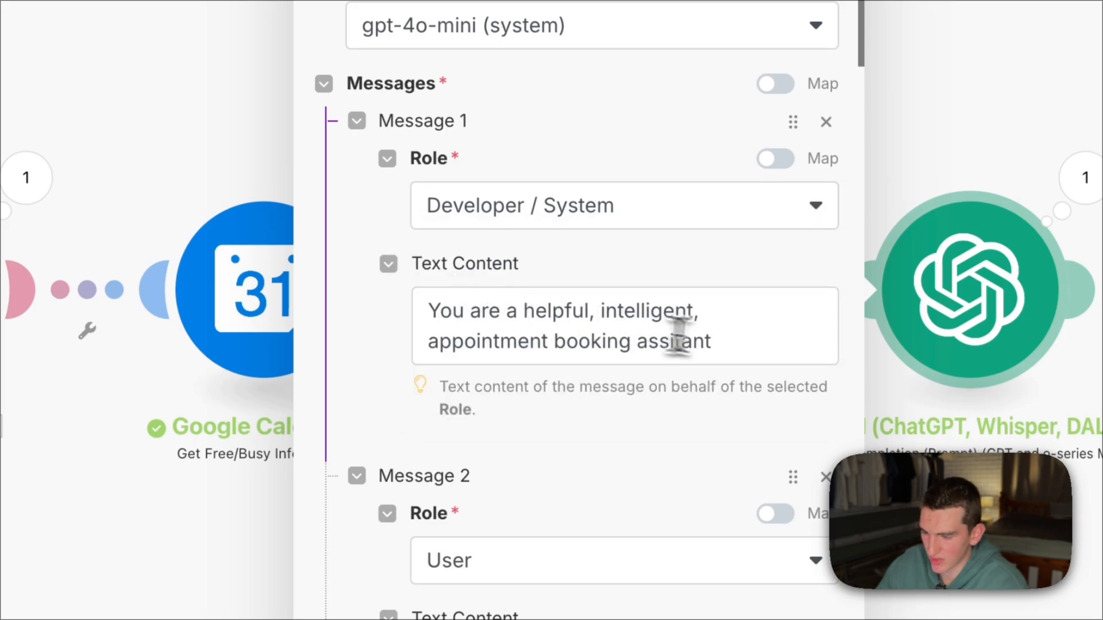
{"action": "left_click", "coordinate": [677, 339]}
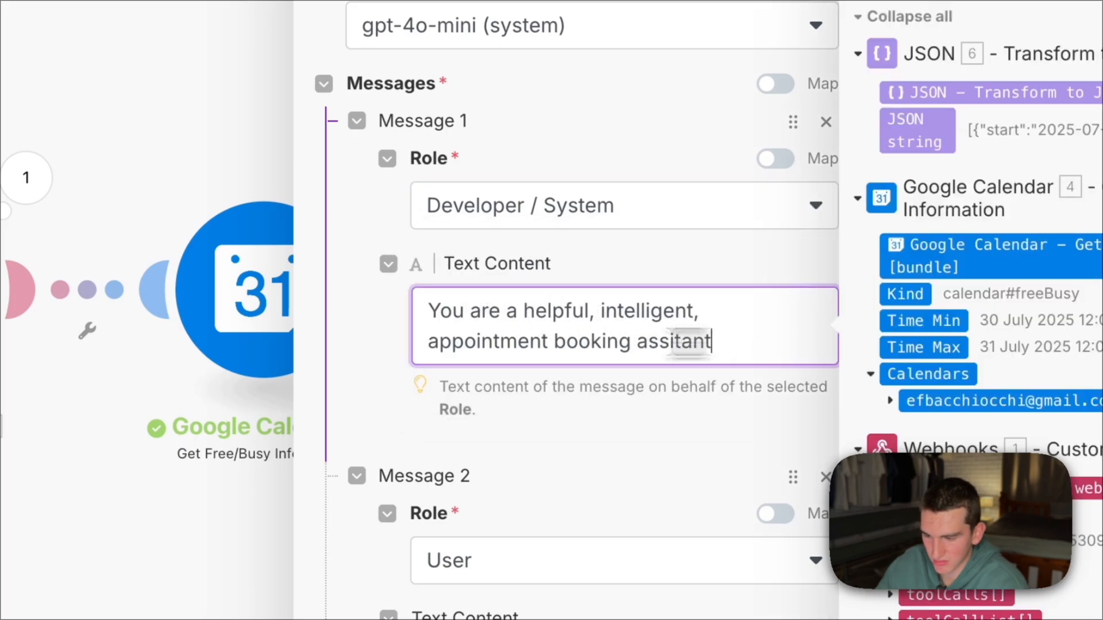
{"action": "left_click_drag", "start_coordinate": [713, 343], "coordinate": [368, 323]}
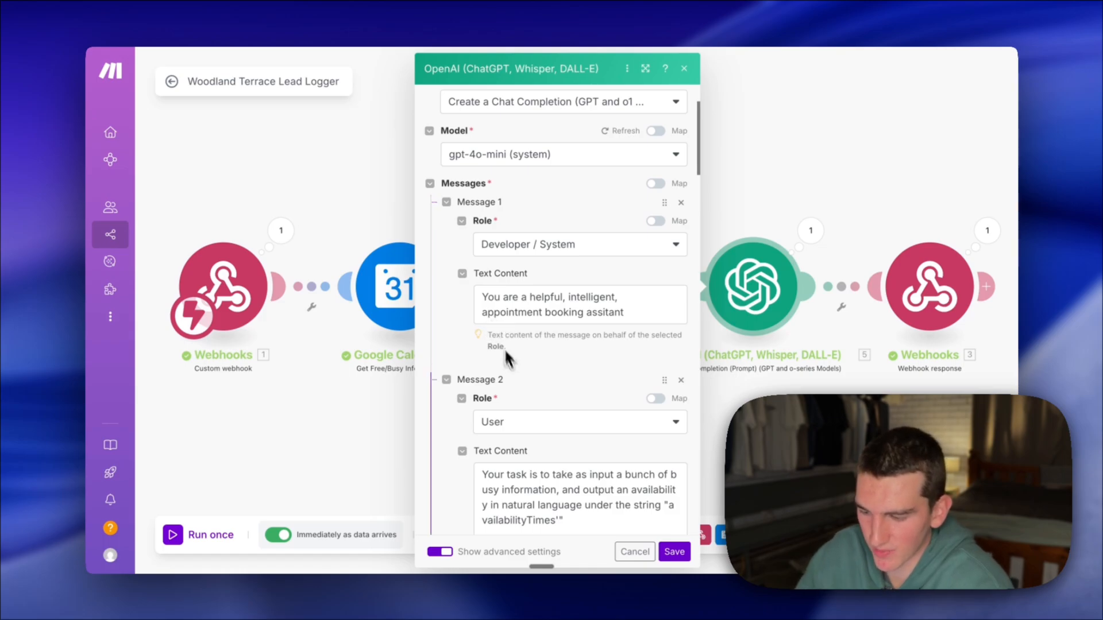
- Check Message 2's User role and read through its full prompt about turning busy information into natural-language availability
{"action": "scroll", "coordinate": [511, 368], "scroll_direction": "down", "scroll_amount": 3}
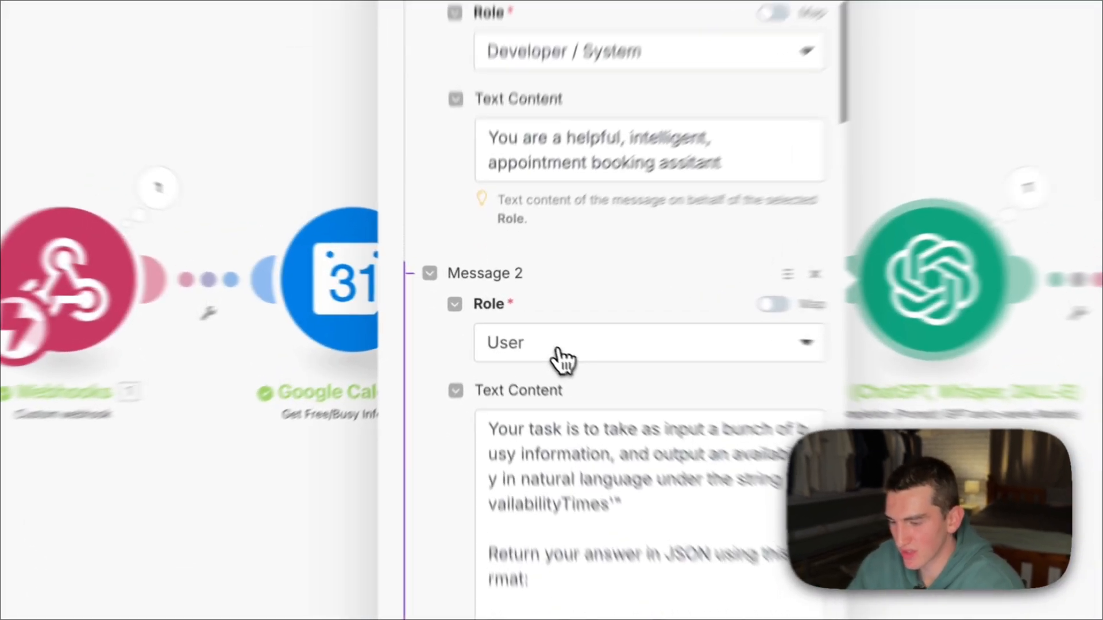
{"action": "left_click", "coordinate": [524, 330]}
{"action": "left_click", "coordinate": [553, 406]}
{"action": "scroll", "coordinate": [517, 345], "scroll_direction": "down", "scroll_amount": 5}
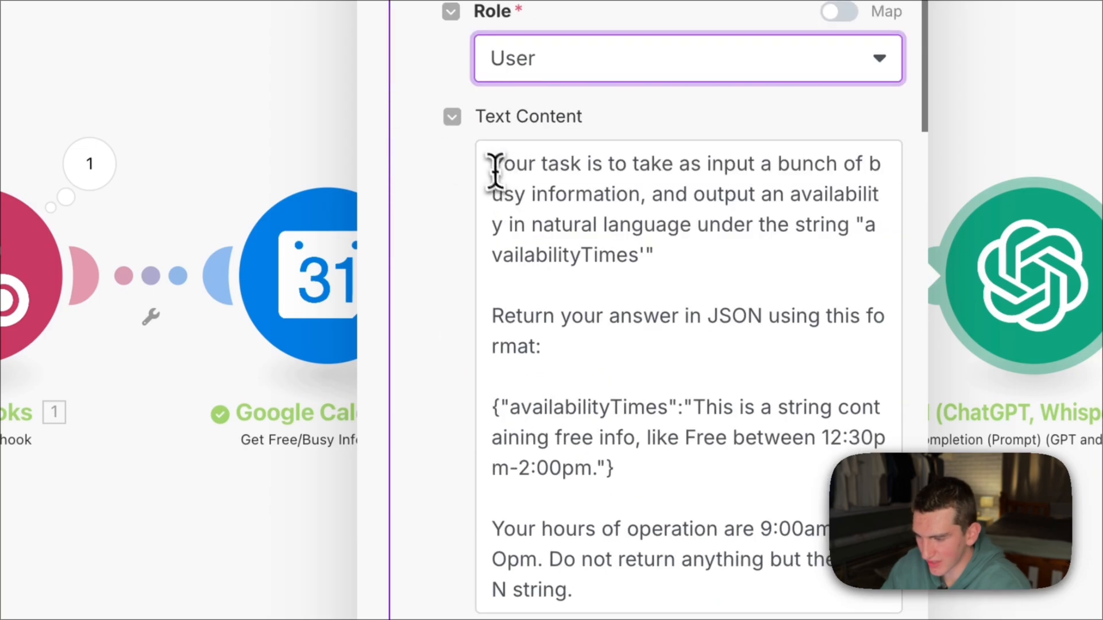
{"action": "left_click_drag", "start_coordinate": [492, 172], "coordinate": [632, 617]}
{"action": "left_click", "coordinate": [602, 80]}
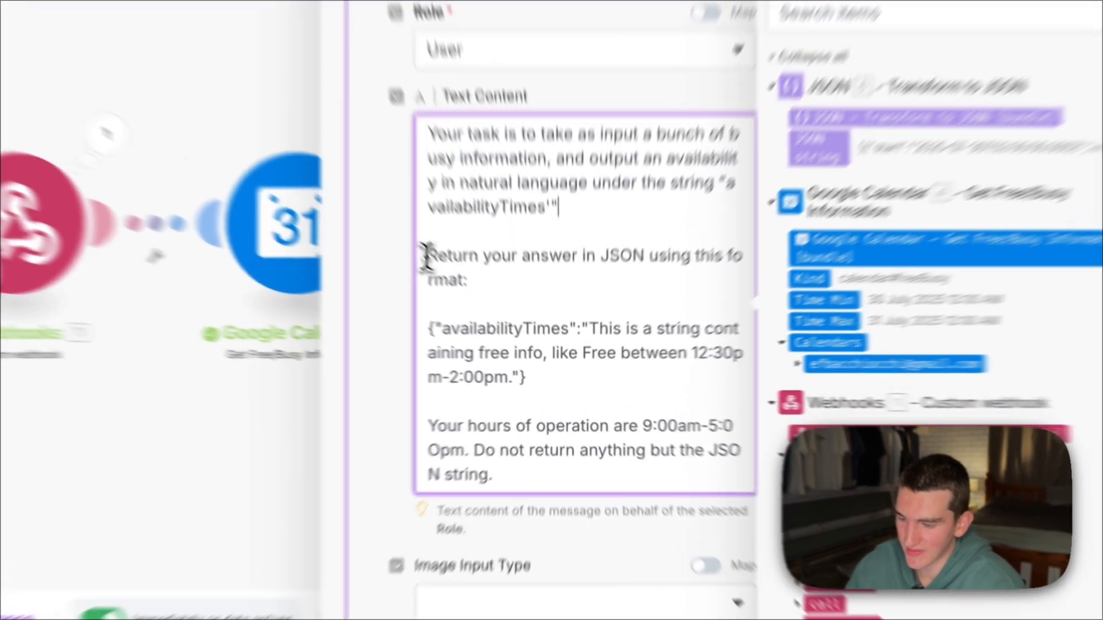
- Examine Message 2's JSON return instruction, the availabilityTimes example and the 9:00am-5:00pm hours of operation
{"action": "left_click_drag", "start_coordinate": [481, 306], "coordinate": [598, 321]}
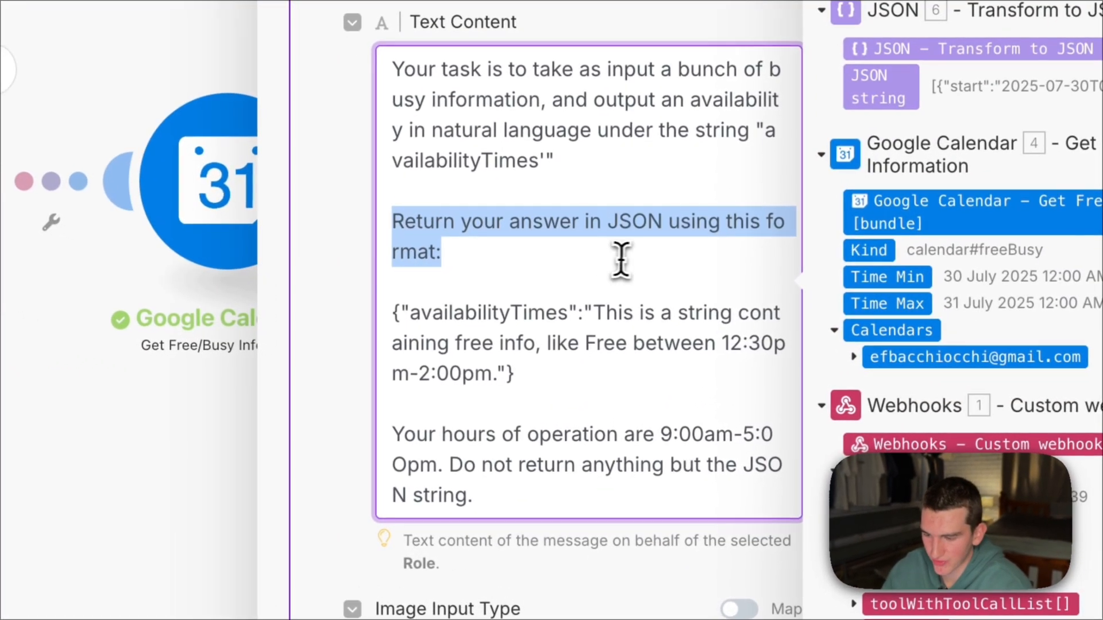
{"action": "left_click", "coordinate": [593, 322]}
{"action": "left_click_drag", "start_coordinate": [393, 315], "coordinate": [535, 401]}
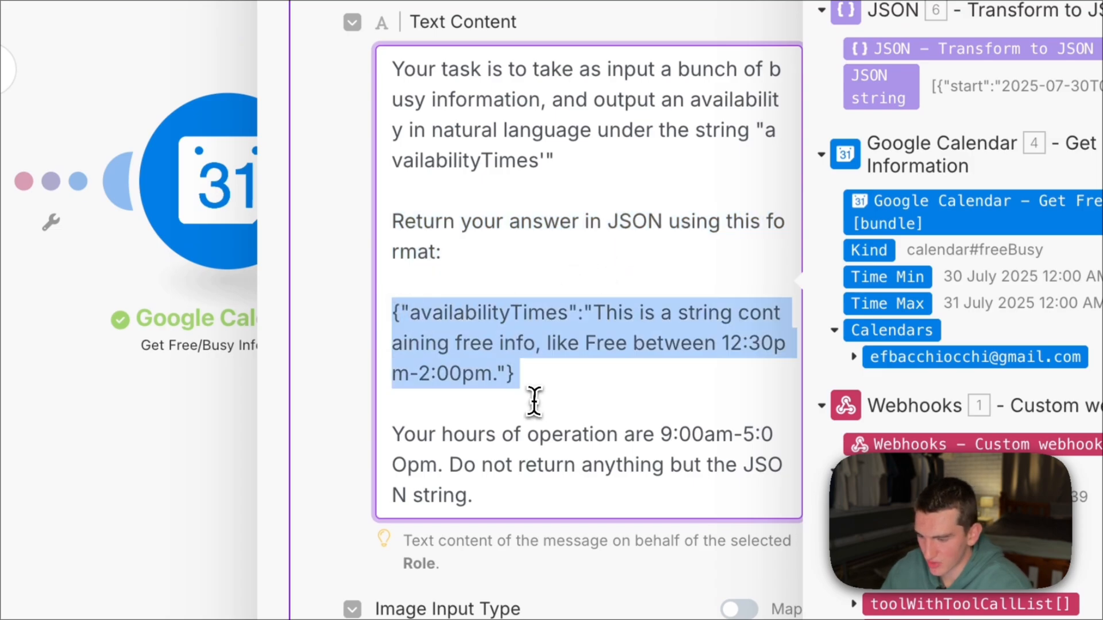
{"action": "left_click", "coordinate": [534, 401]}
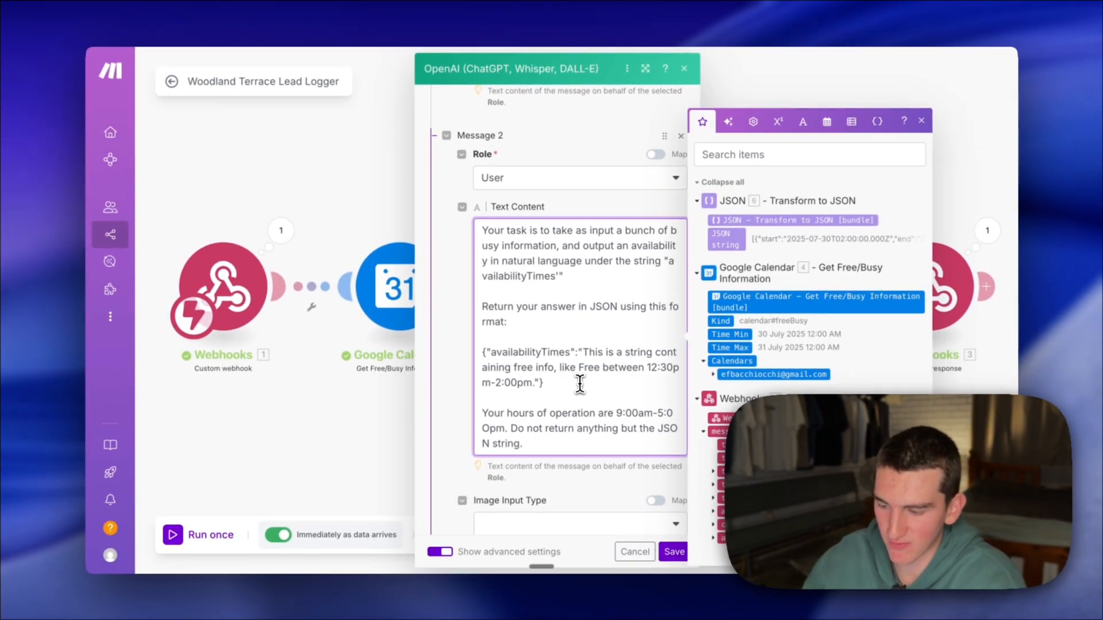
{"action": "left_click", "coordinate": [550, 443]}
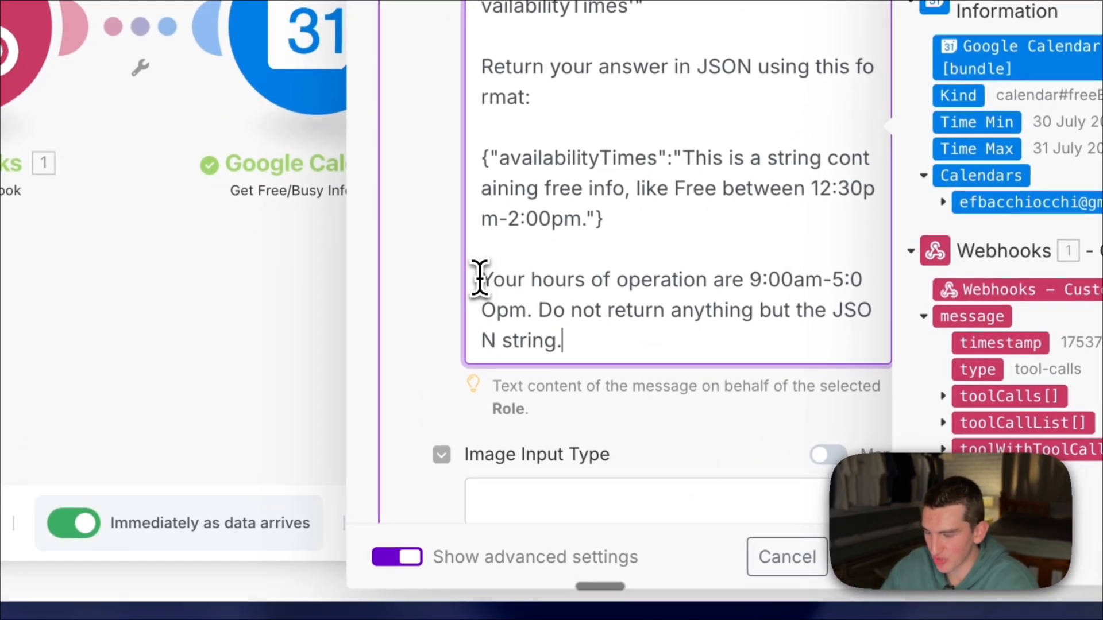
{"action": "left_click_drag", "start_coordinate": [483, 280], "coordinate": [524, 315]}
{"action": "left_click", "coordinate": [574, 339]}
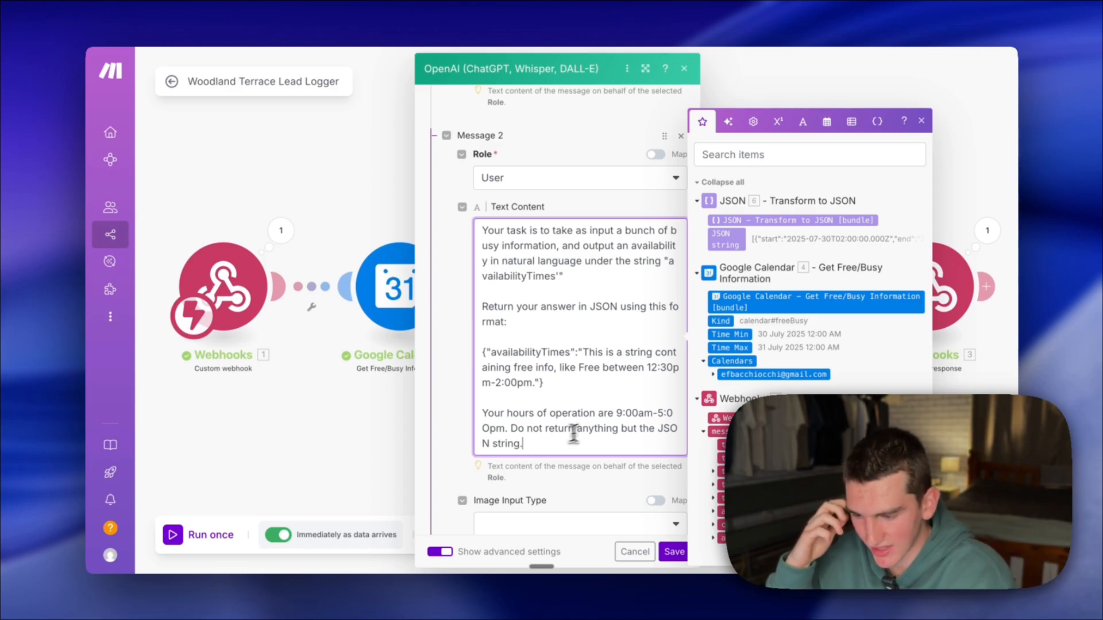
- Put the sentence "Do not return anything but the JSON string." on its own line in Message 2's text content
{"action": "left_click", "coordinate": [520, 432]}
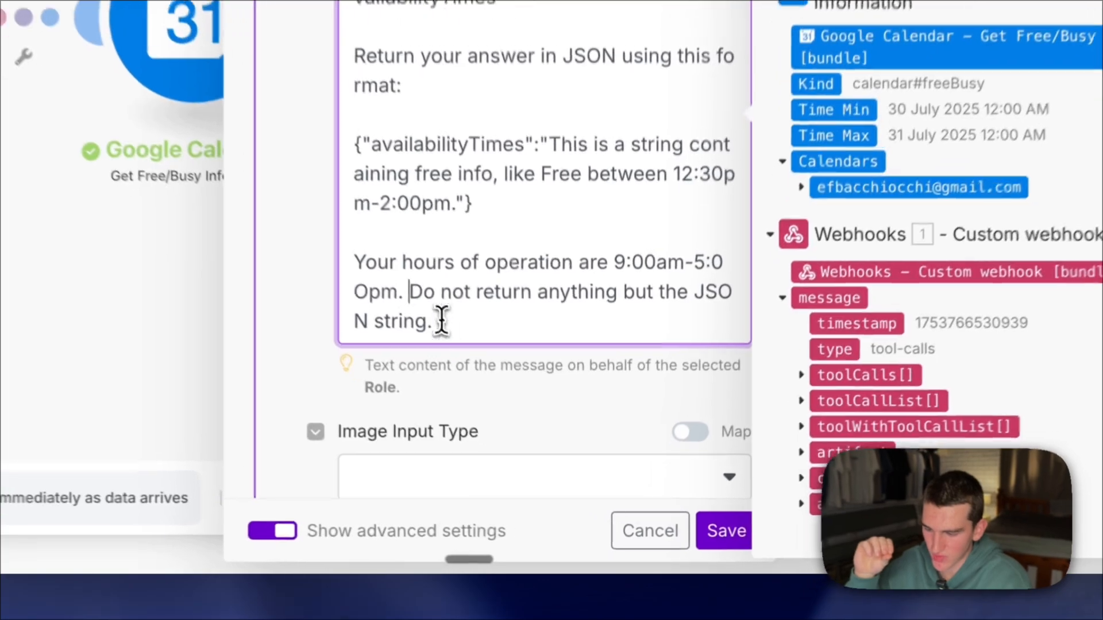
{"action": "left_click", "coordinate": [441, 320], "text": "shift"}
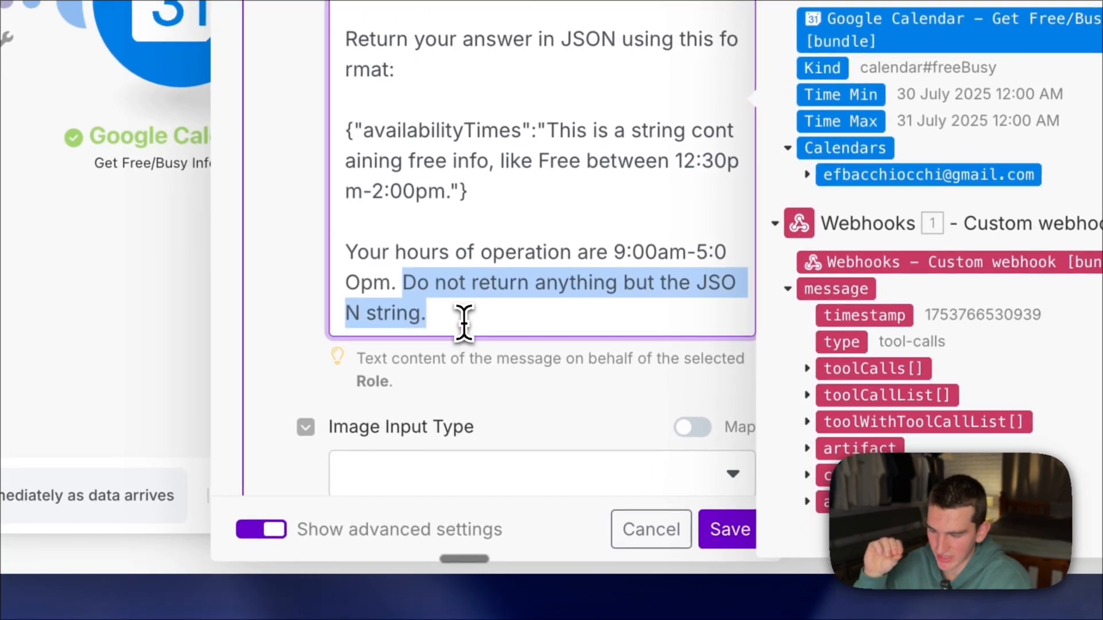
{"action": "left_click", "coordinate": [442, 319]}
{"action": "left_click", "coordinate": [408, 292]}
{"action": "key", "text": "Return"}
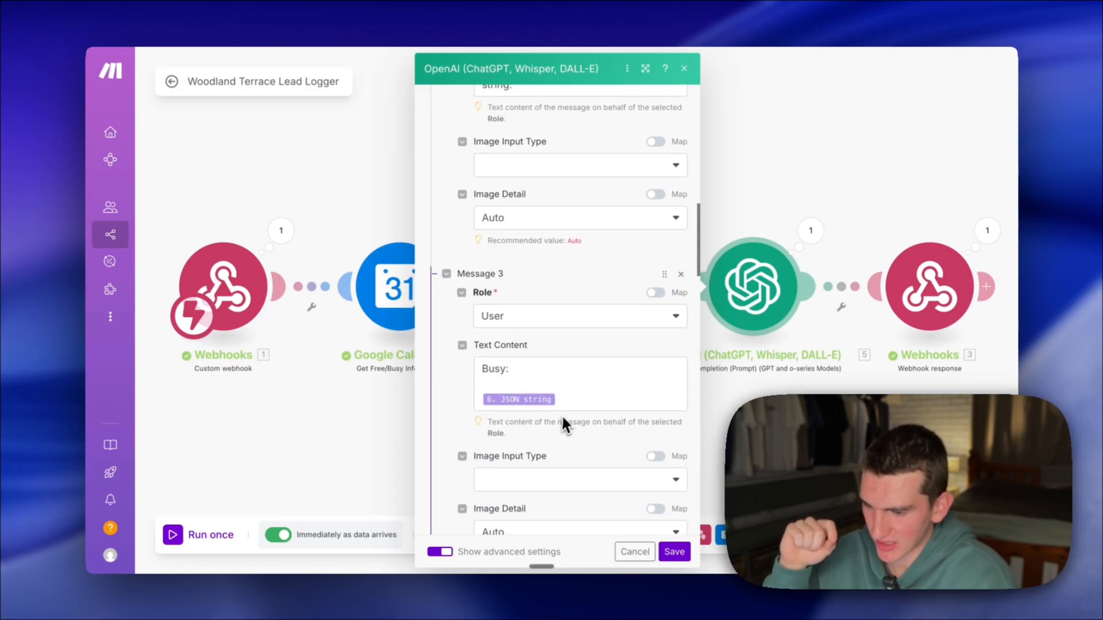
- Review Message 3's Busy text with the mapped JSON string and the JSON Object response settings, and save the OpenAI module
{"action": "scroll", "coordinate": [541, 419], "scroll_direction": "down", "scroll_amount": 1}
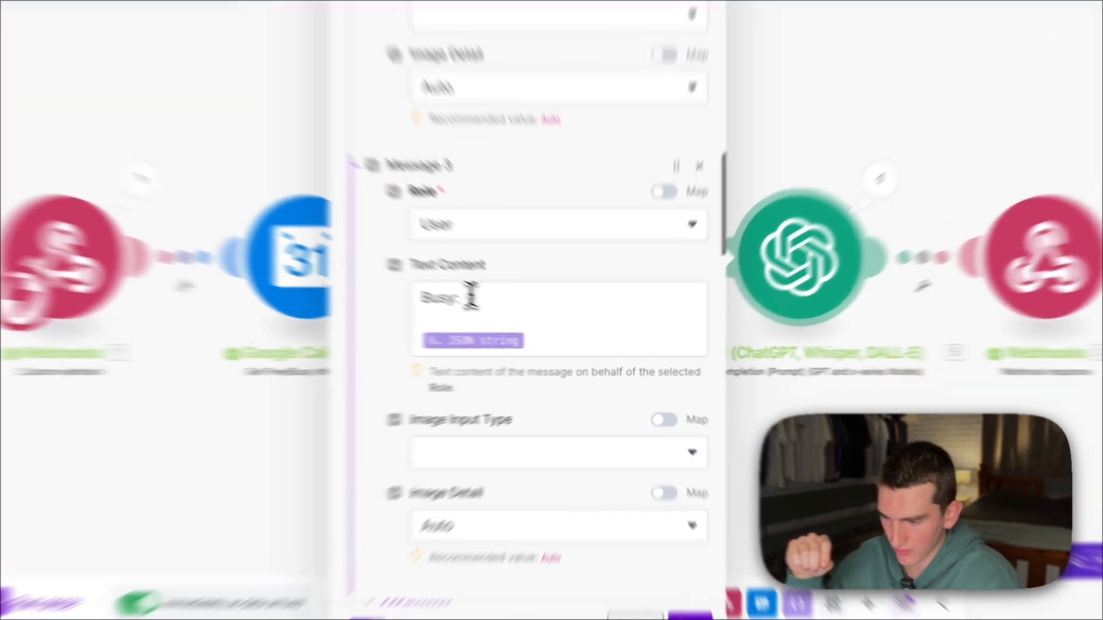
{"action": "left_click", "coordinate": [514, 316]}
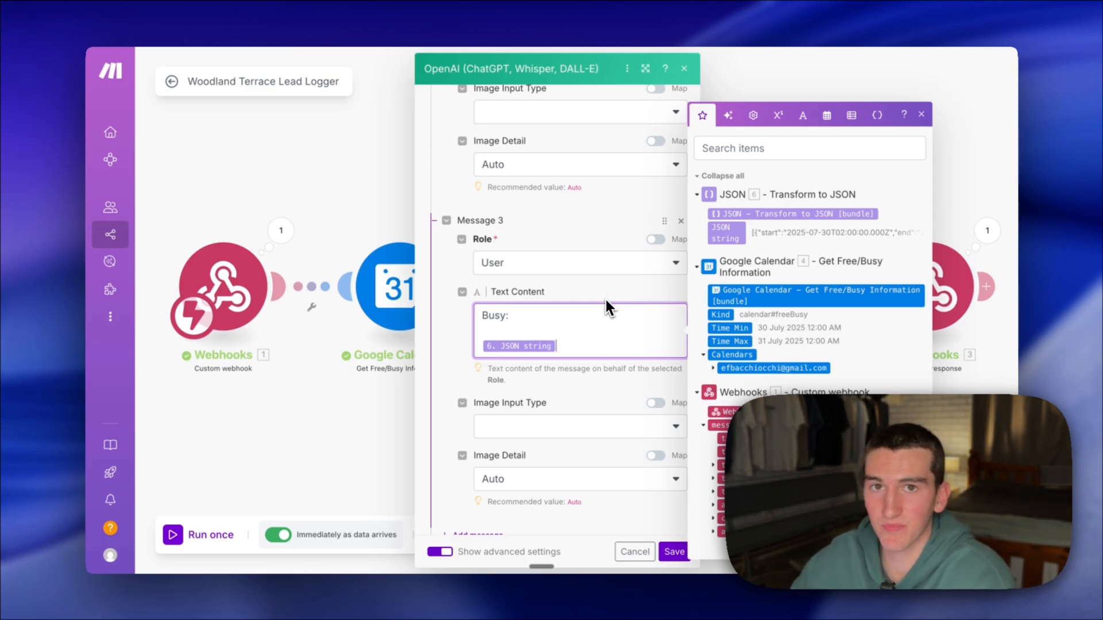
{"action": "scroll", "coordinate": [639, 532], "scroll_direction": "down", "scroll_amount": 8}
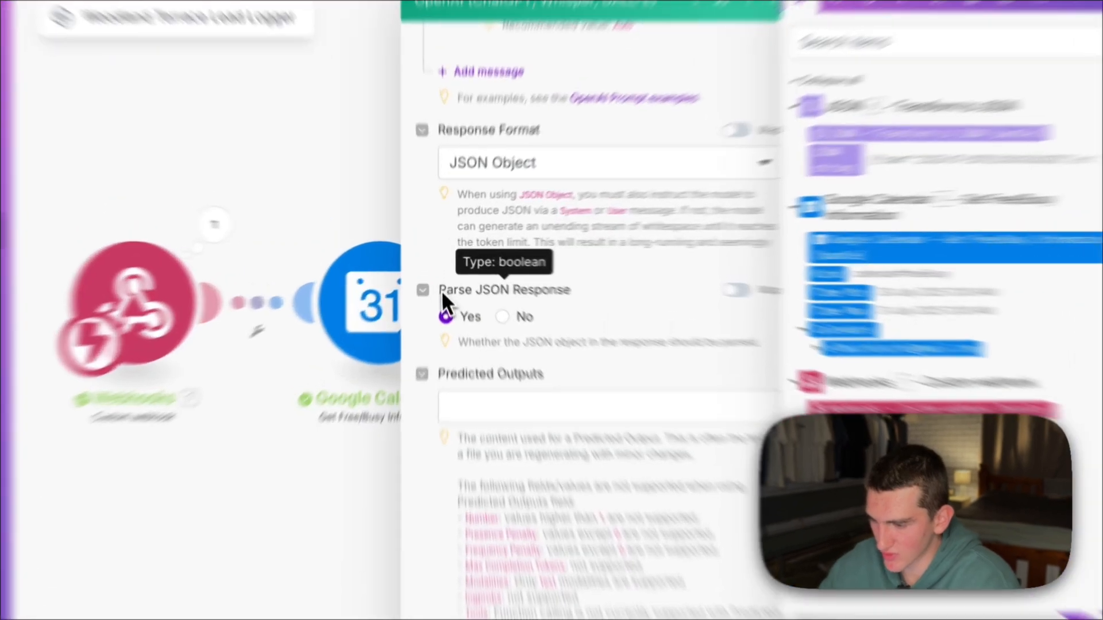
{"action": "left_click_drag", "start_coordinate": [442, 278], "coordinate": [549, 281]}
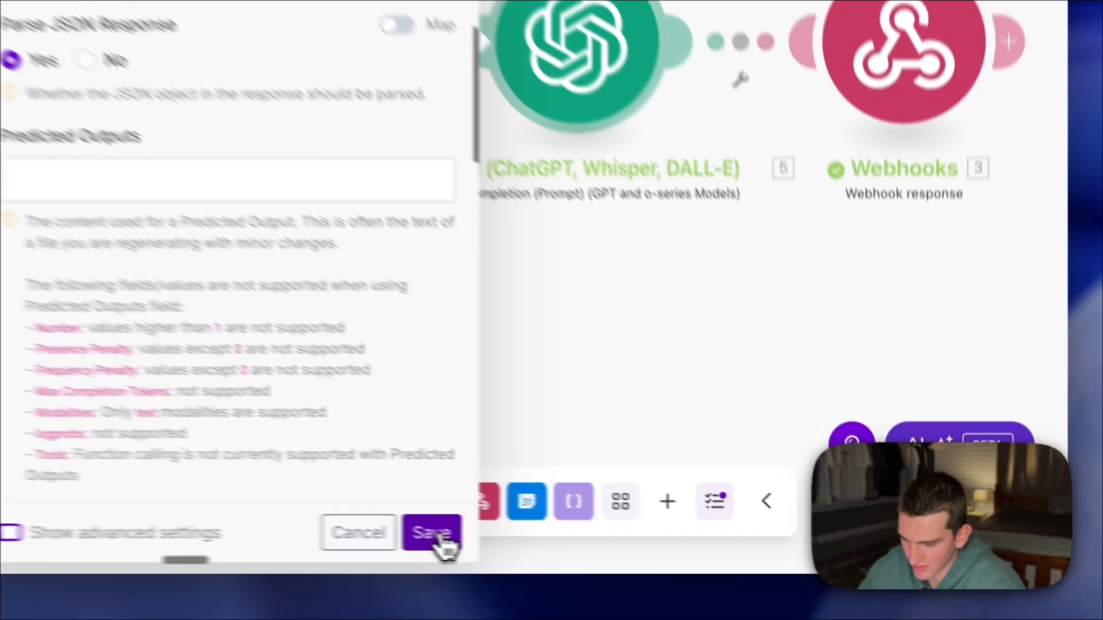
{"action": "left_click", "coordinate": [674, 551]}
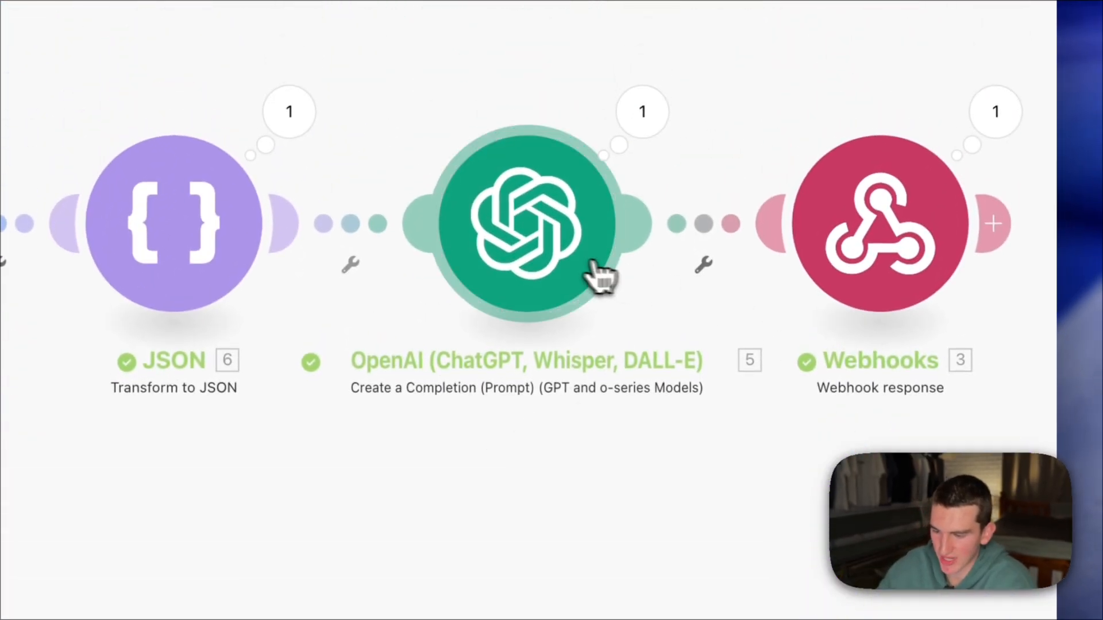
- Open the Webhook response module and examine its Body JSON with the mapped toolCallId and availabilityTimes result
{"action": "left_click", "coordinate": [902, 242]}
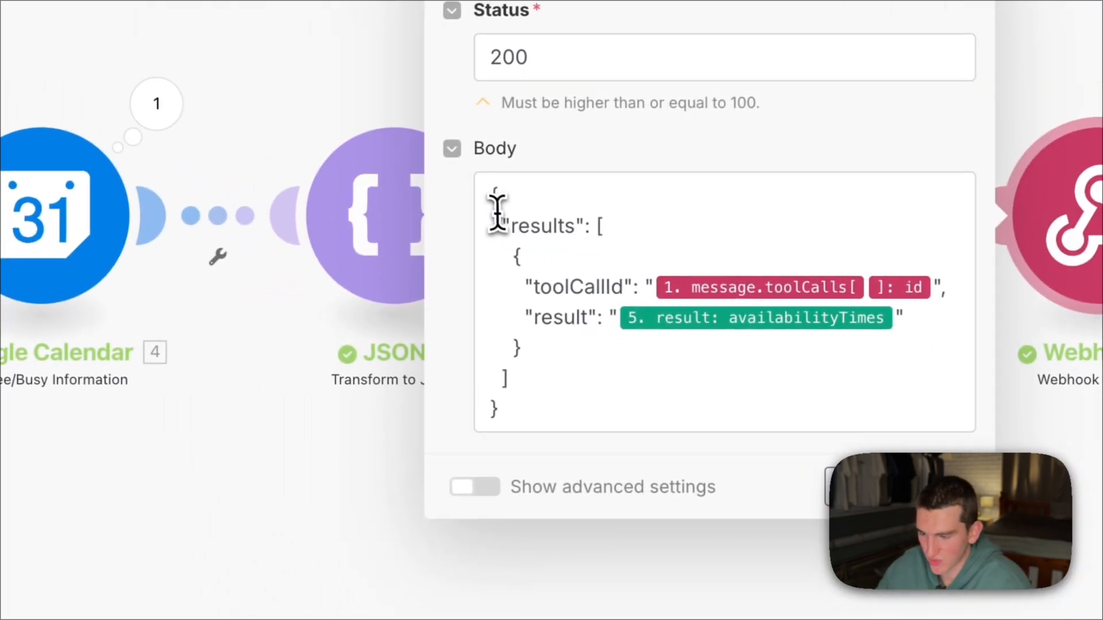
{"action": "left_click", "coordinate": [498, 212]}
{"action": "key", "text": "ctrl+a"}
{"action": "left_click", "coordinate": [545, 428]}
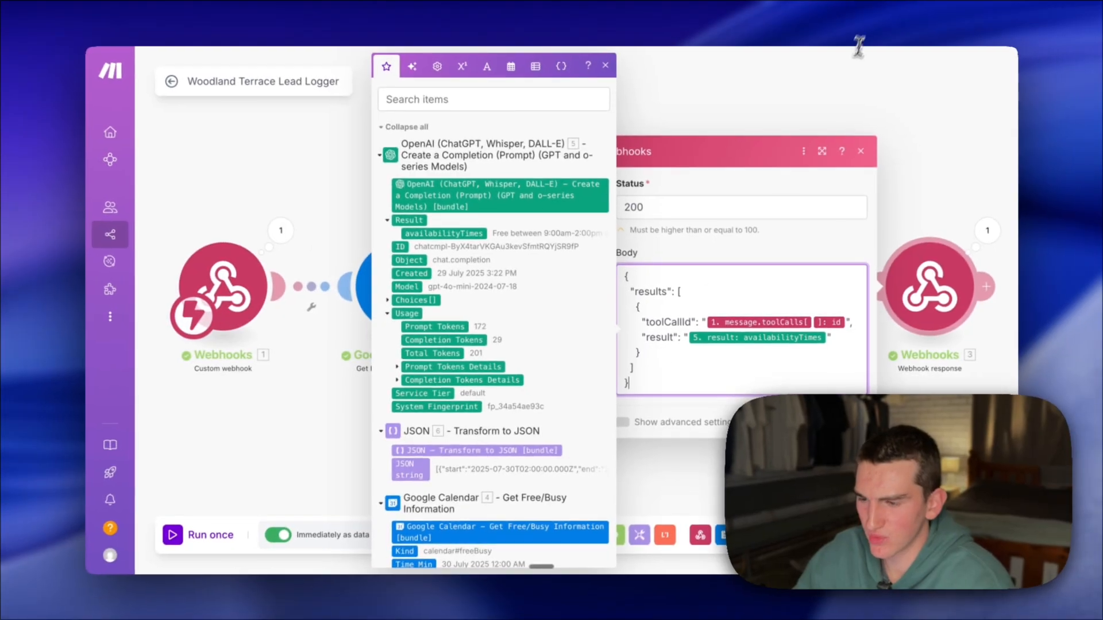
- Search Google for "vapi format for tools" and open the Custom Tools page of the Vapi documentation
{"action": "left_click", "coordinate": [925, 66]}
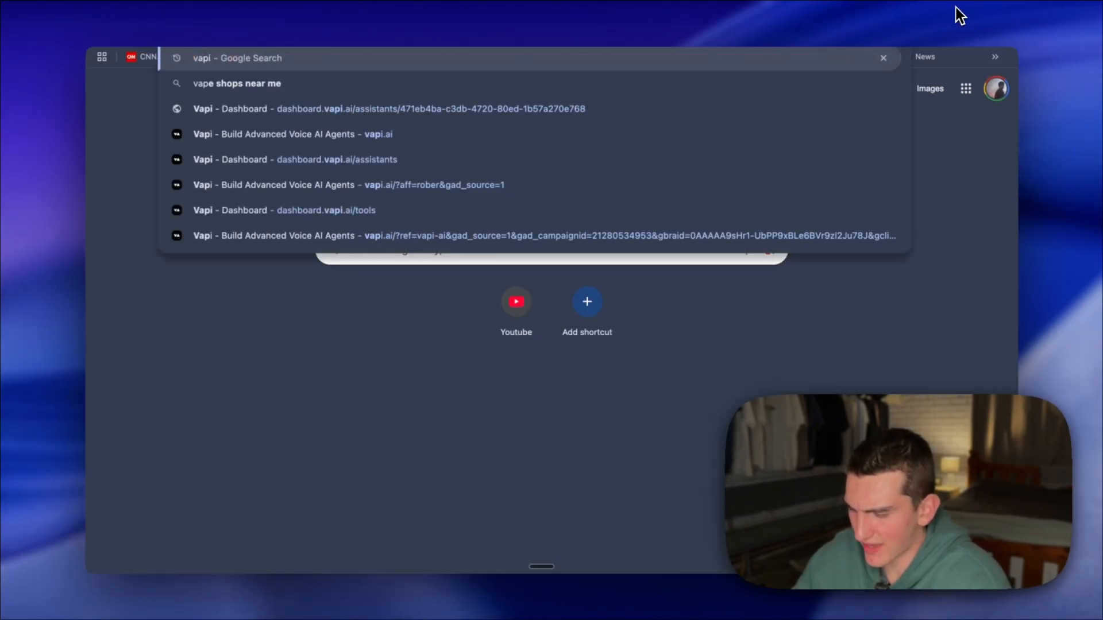
{"action": "type", "text": "forma"}
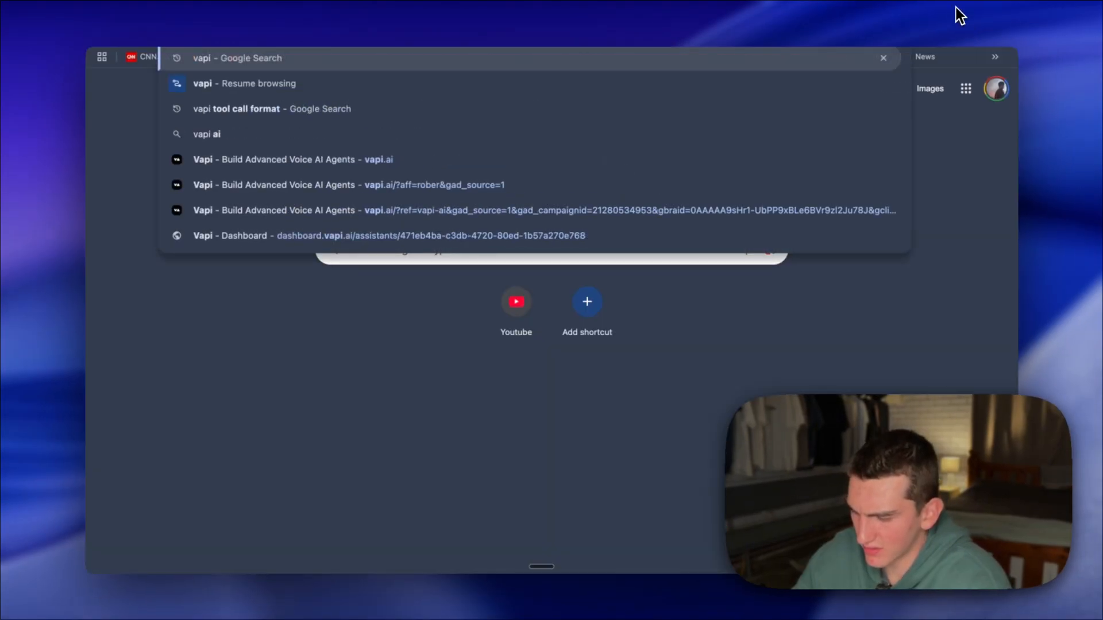
{"action": "type", "text": "t"}
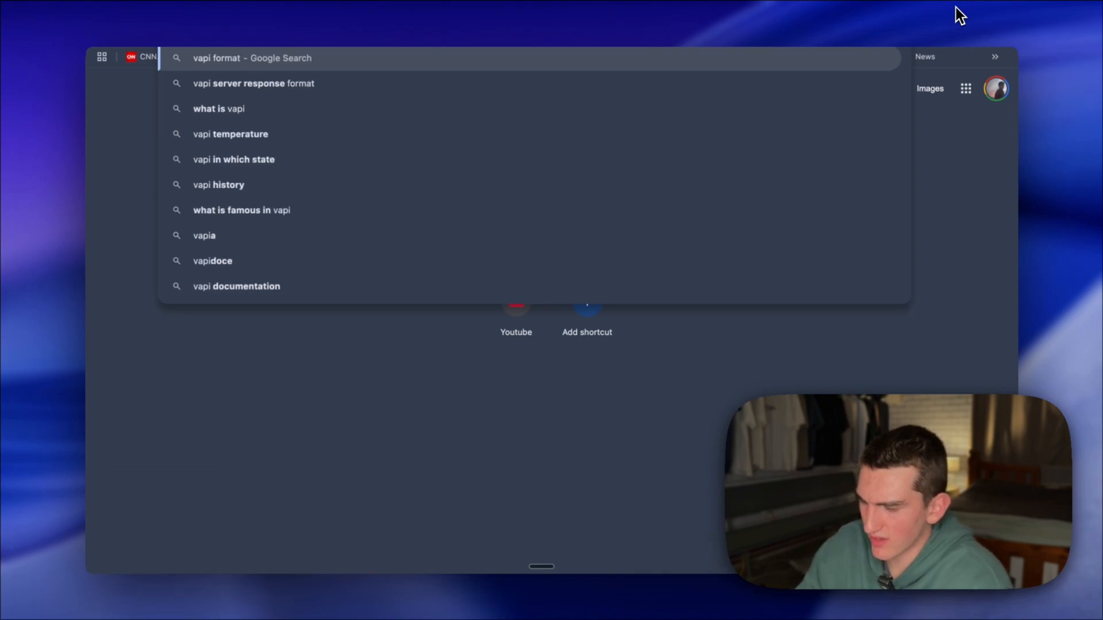
{"action": "type", "text": " for tools"}
{"action": "key", "text": "Return"}
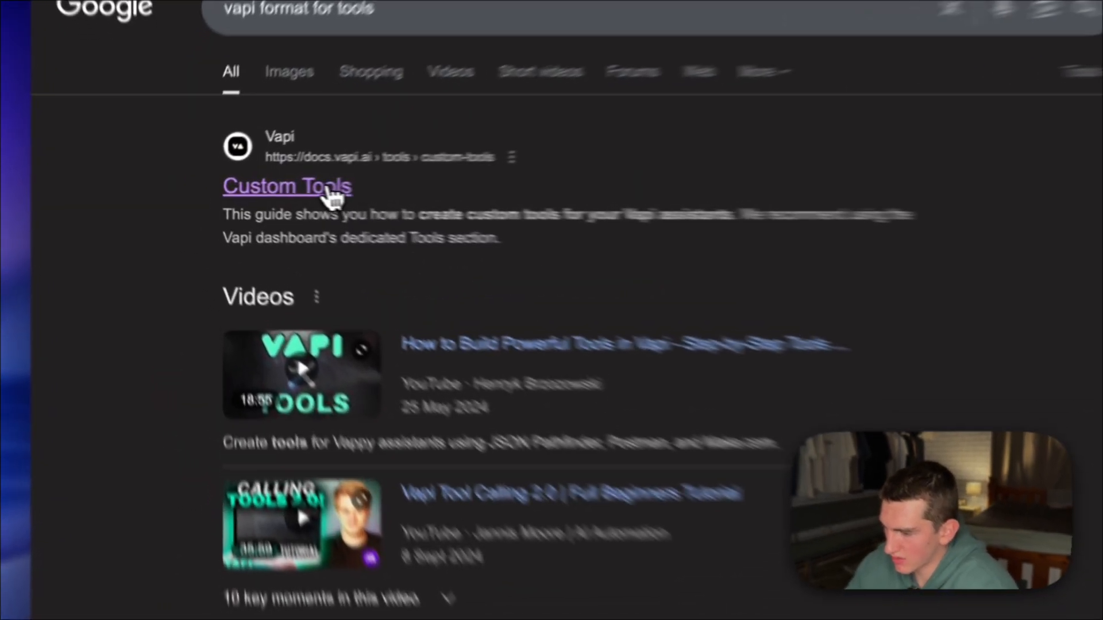
{"action": "left_click", "coordinate": [333, 197]}
- Find the example server response containing results, toolCallId and result in Vapi's Custom Tools documentation
{"action": "scroll", "coordinate": [582, 398], "scroll_direction": "down", "scroll_amount": 3}
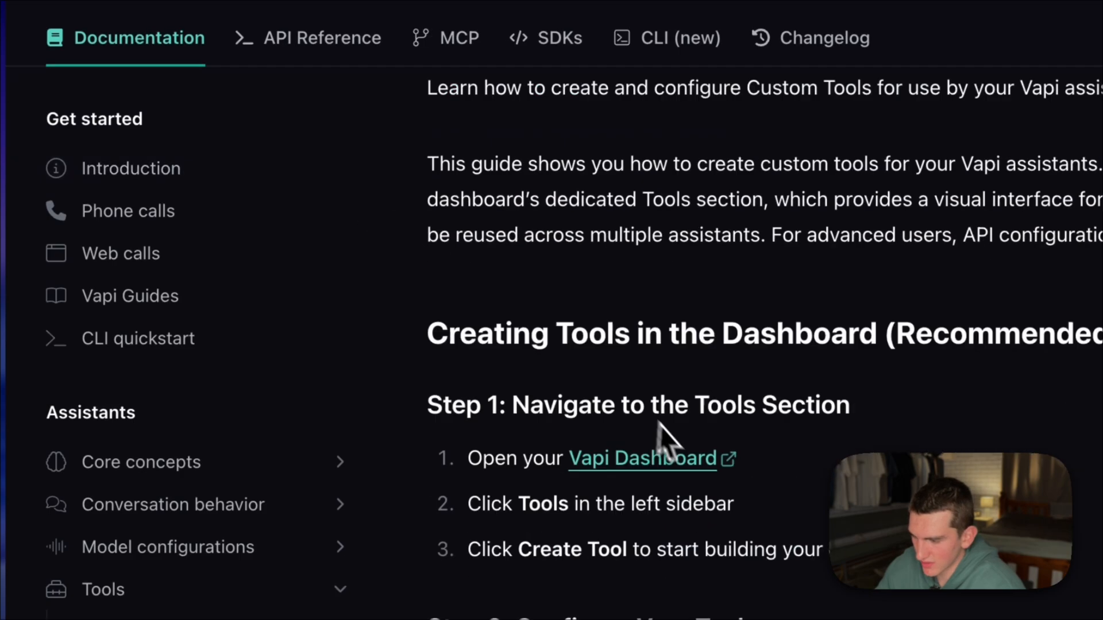
{"action": "scroll", "coordinate": [661, 430], "scroll_direction": "down", "scroll_amount": 20}
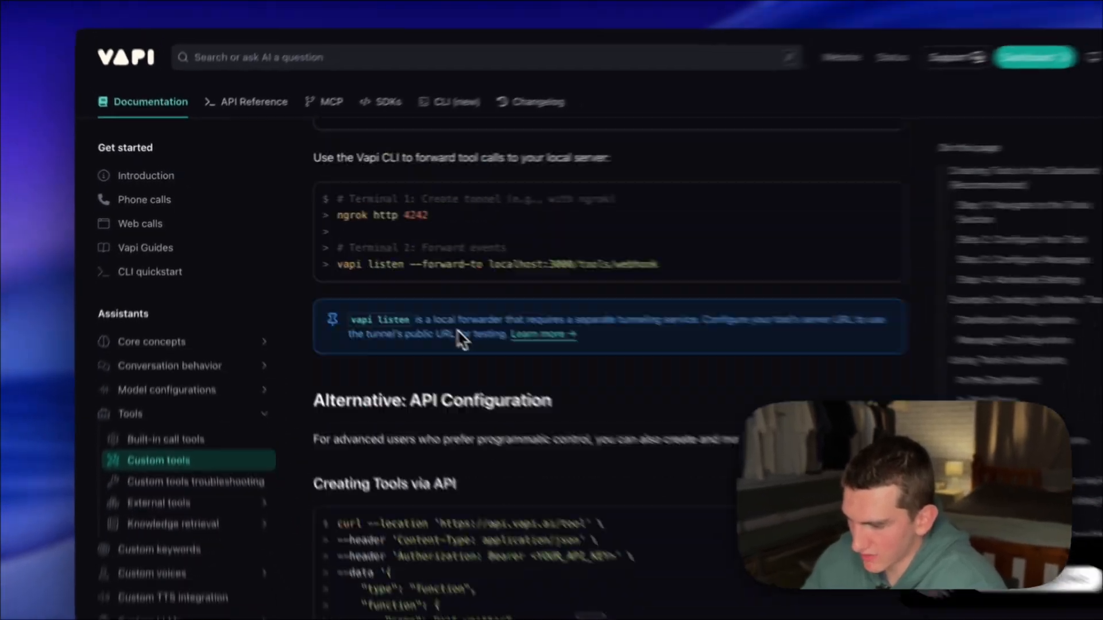
{"action": "scroll", "coordinate": [424, 313], "scroll_direction": "down", "scroll_amount": 20}
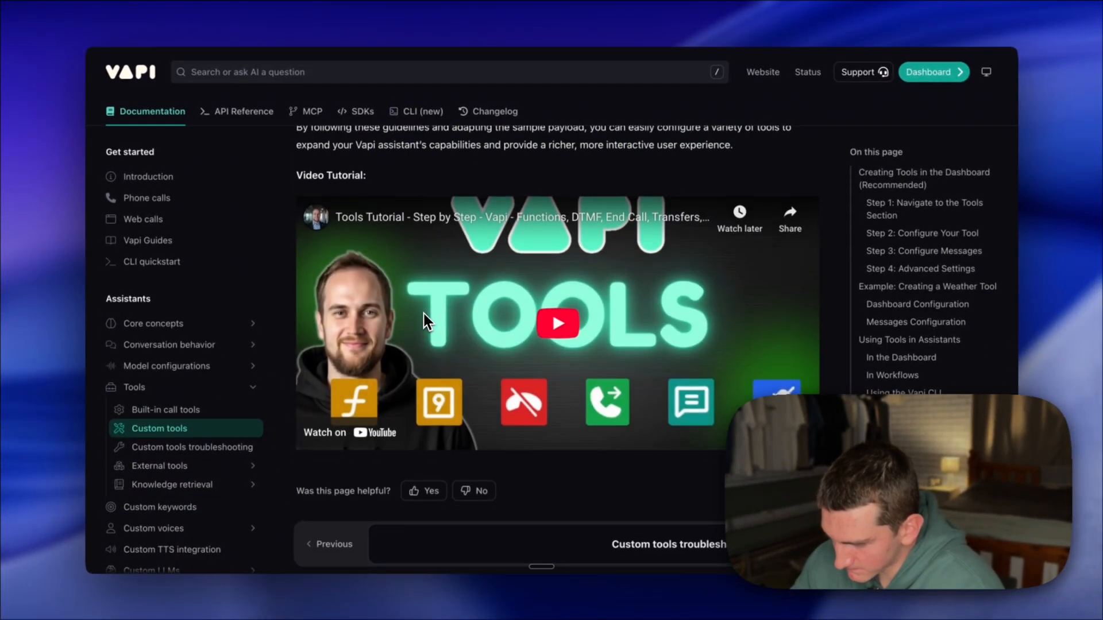
{"action": "scroll", "coordinate": [424, 314], "scroll_direction": "up", "scroll_amount": 10}
{"action": "scroll", "coordinate": [424, 314], "scroll_direction": "down", "scroll_amount": 2}
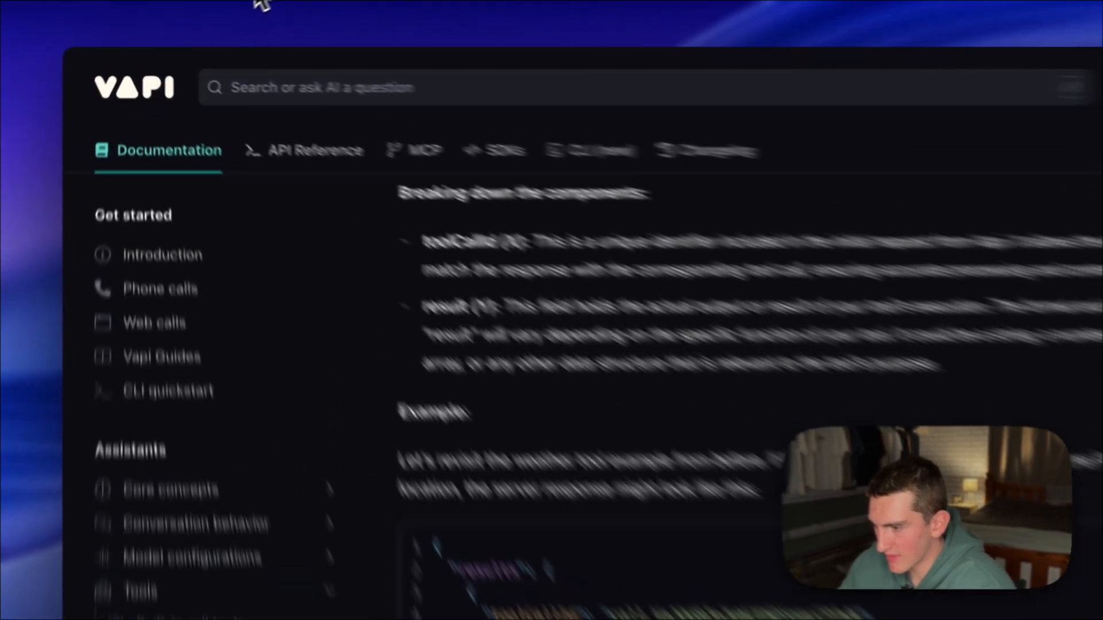
- Return to the Woodland Terrace Lead Logger scenario in Make and examine the source items mapped to toolCallId and result in the Webhook response Body
{"action": "left_click", "coordinate": [211, 22]}
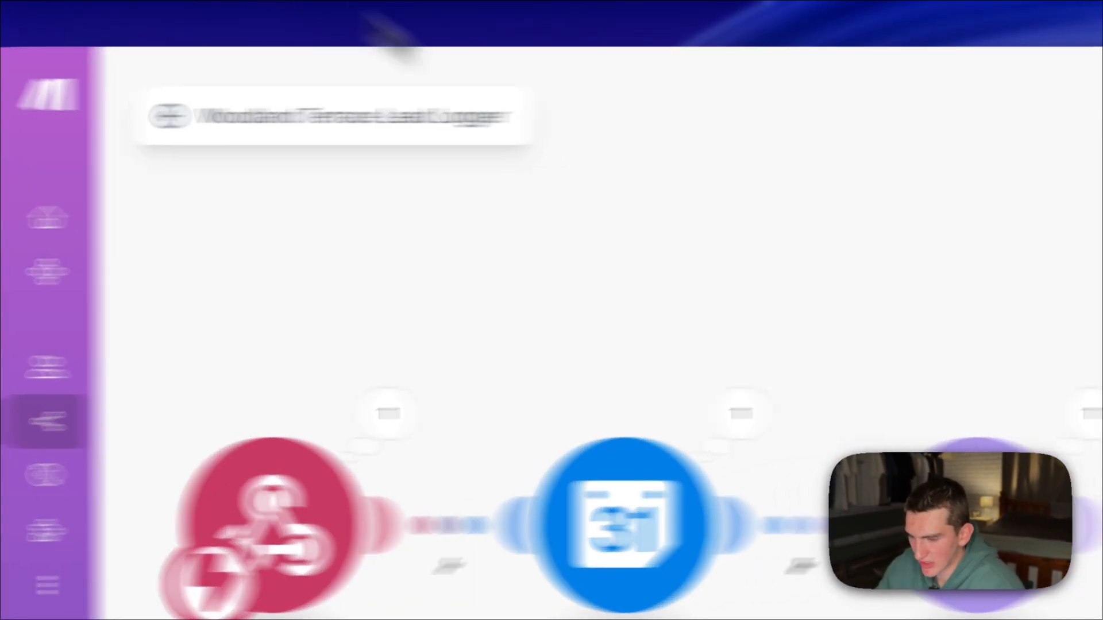
{"action": "left_click", "coordinate": [850, 330]}
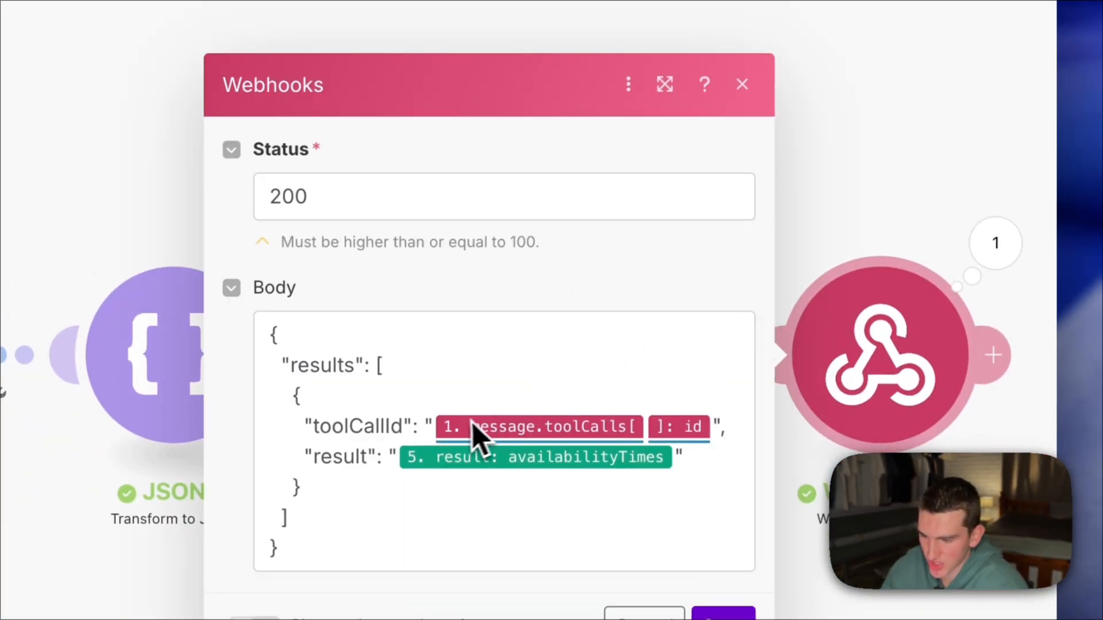
{"action": "left_click", "coordinate": [497, 431]}
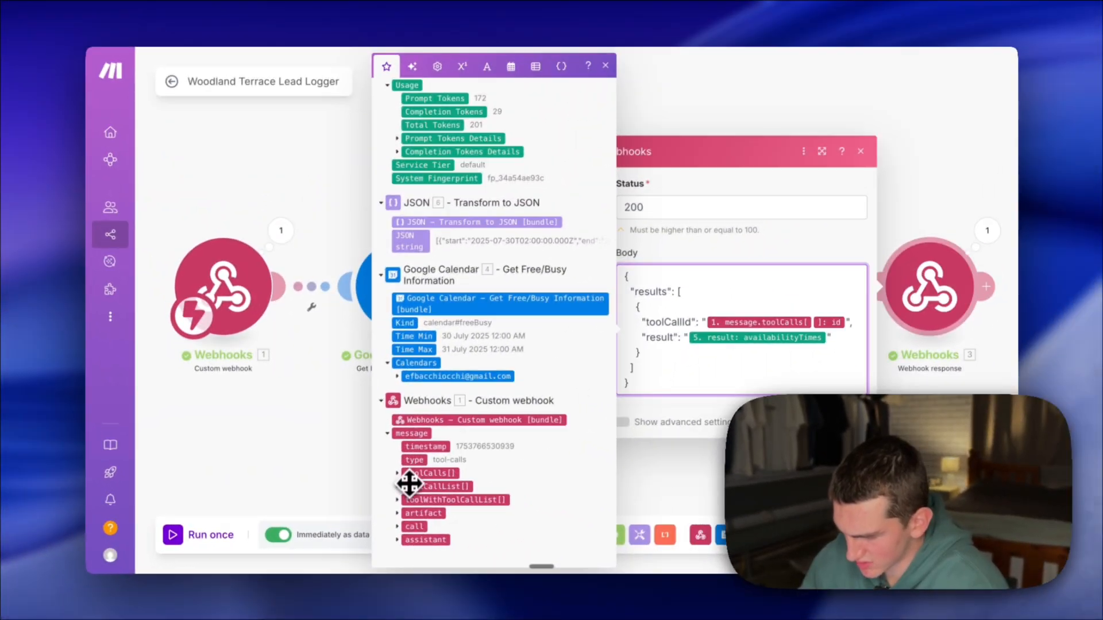
{"action": "left_click", "coordinate": [405, 469]}
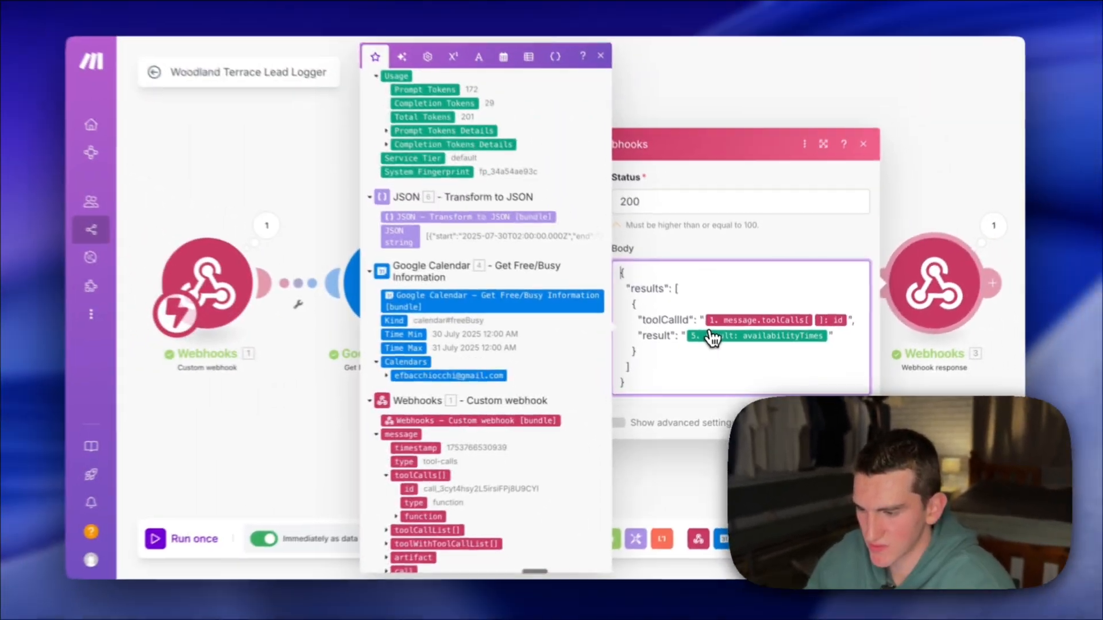
{"action": "scroll", "coordinate": [409, 195], "scroll_direction": "up", "scroll_amount": 3}
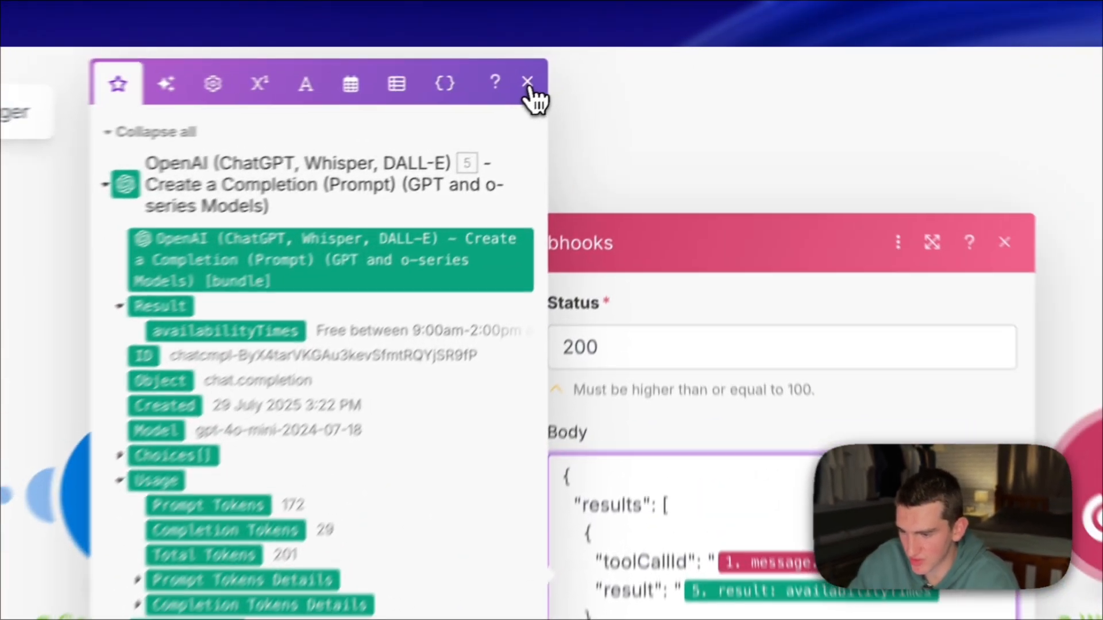
{"action": "left_click", "coordinate": [606, 65]}
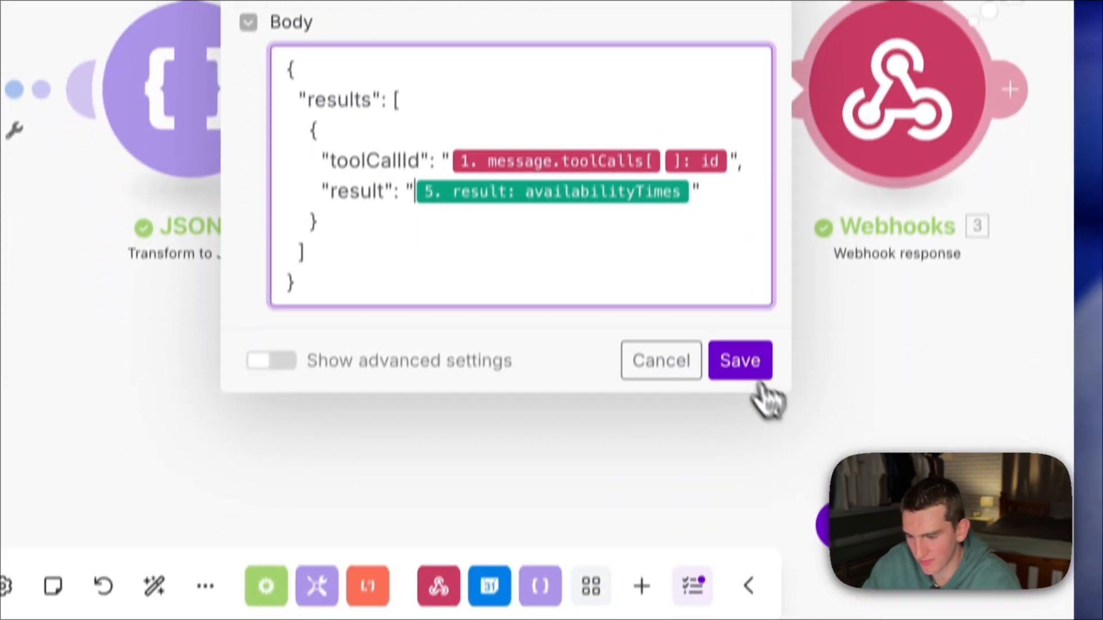
{"action": "left_click", "coordinate": [740, 360]}
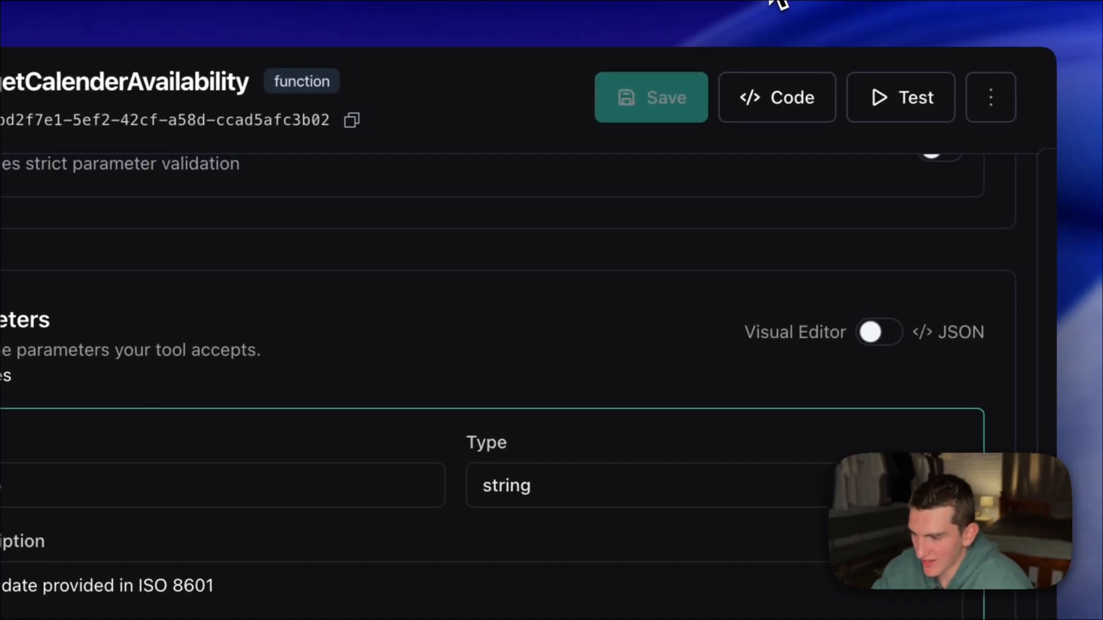
- Switch to Vapi, open the bookCalendarEvent tool and review its description, including the ISO 8601 date input
{"action": "left_click", "coordinate": [339, 218]}
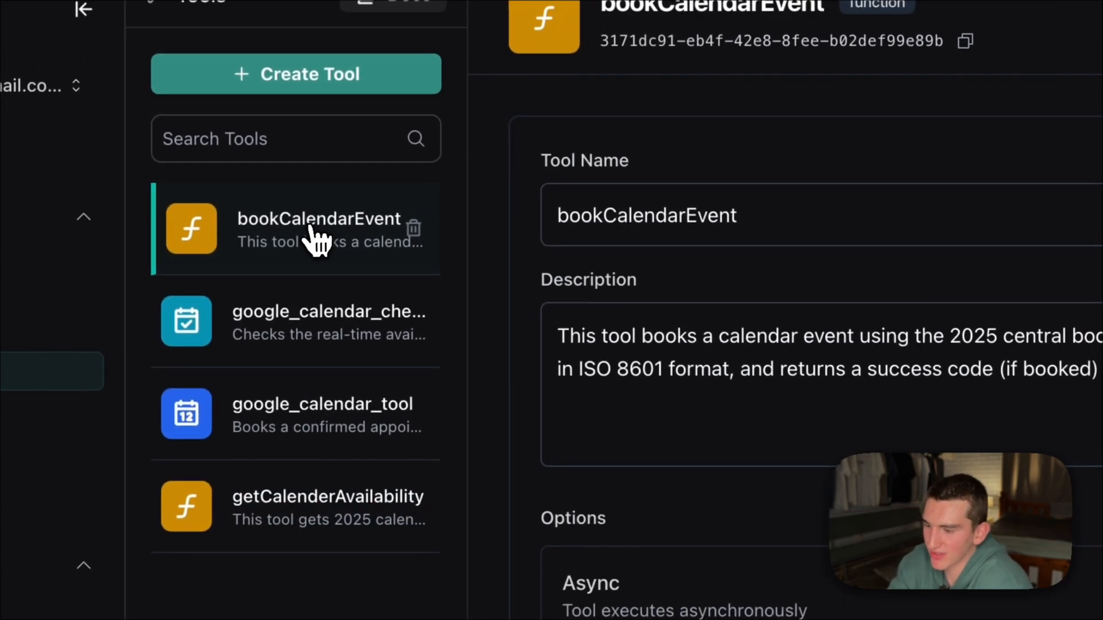
{"action": "left_click", "coordinate": [643, 330]}
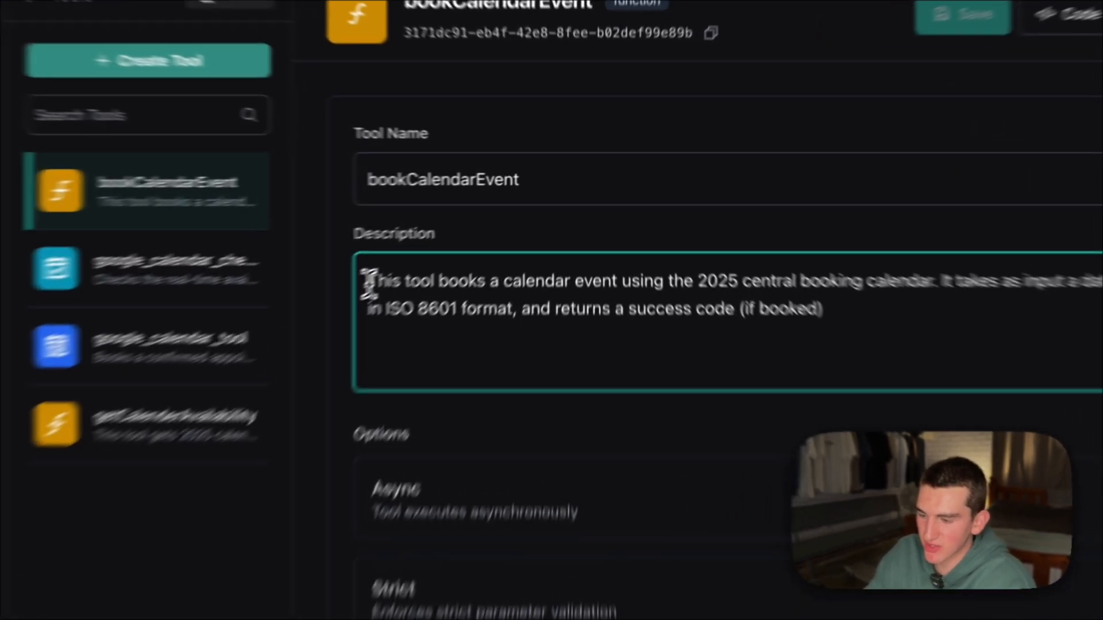
{"action": "left_click_drag", "start_coordinate": [462, 233], "coordinate": [681, 232]}
{"action": "left_click", "coordinate": [682, 232]}
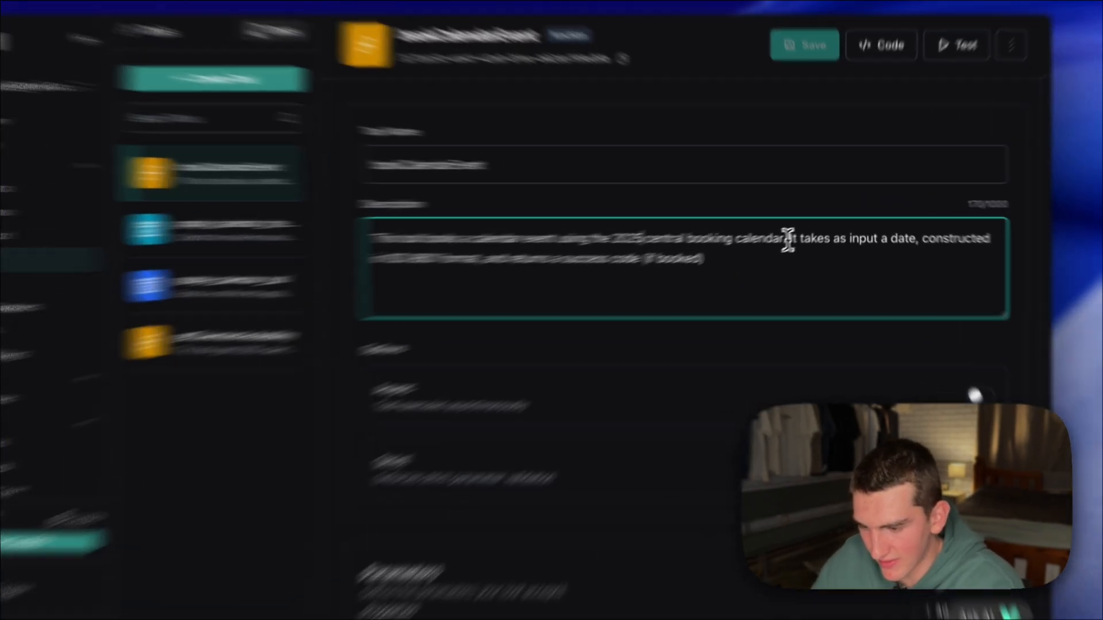
{"action": "left_click_drag", "start_coordinate": [802, 231], "coordinate": [835, 276]}
{"action": "left_click", "coordinate": [152, 322]}
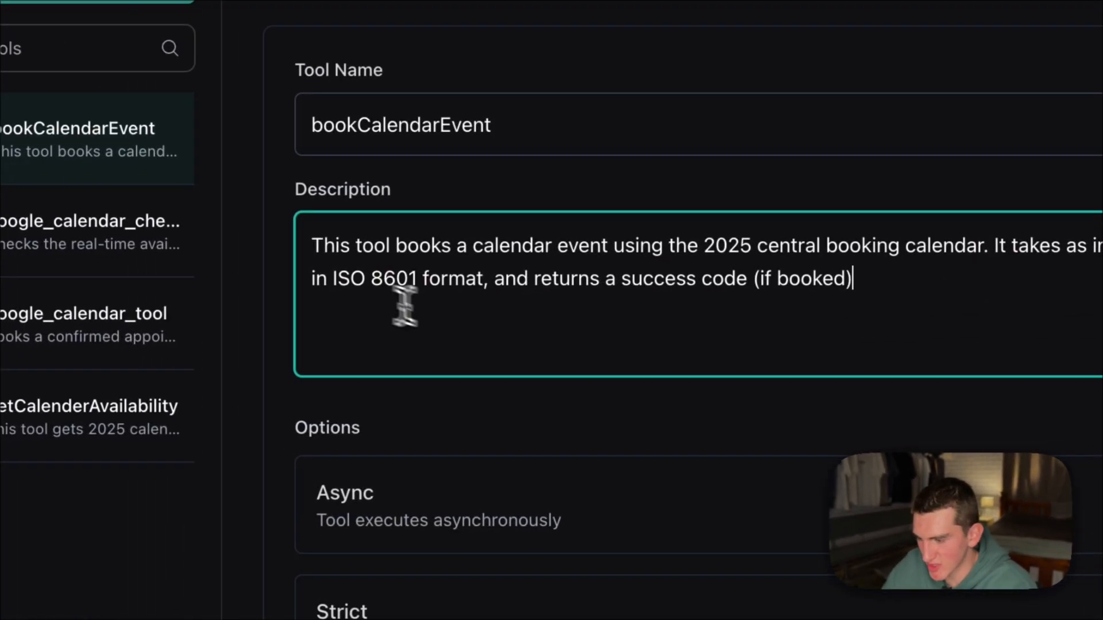
{"action": "left_click_drag", "start_coordinate": [86, 297], "coordinate": [166, 307]}
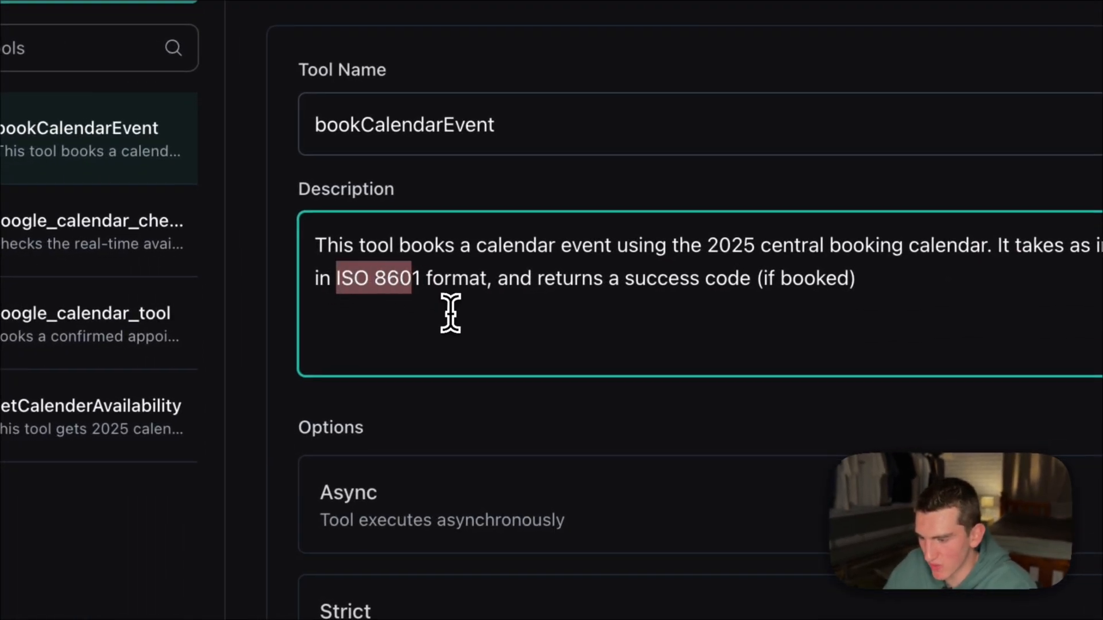
- Open the tool's date property and review its name, string type and ISO 8601 description
{"action": "scroll", "coordinate": [451, 313], "scroll_direction": "down", "scroll_amount": 8}
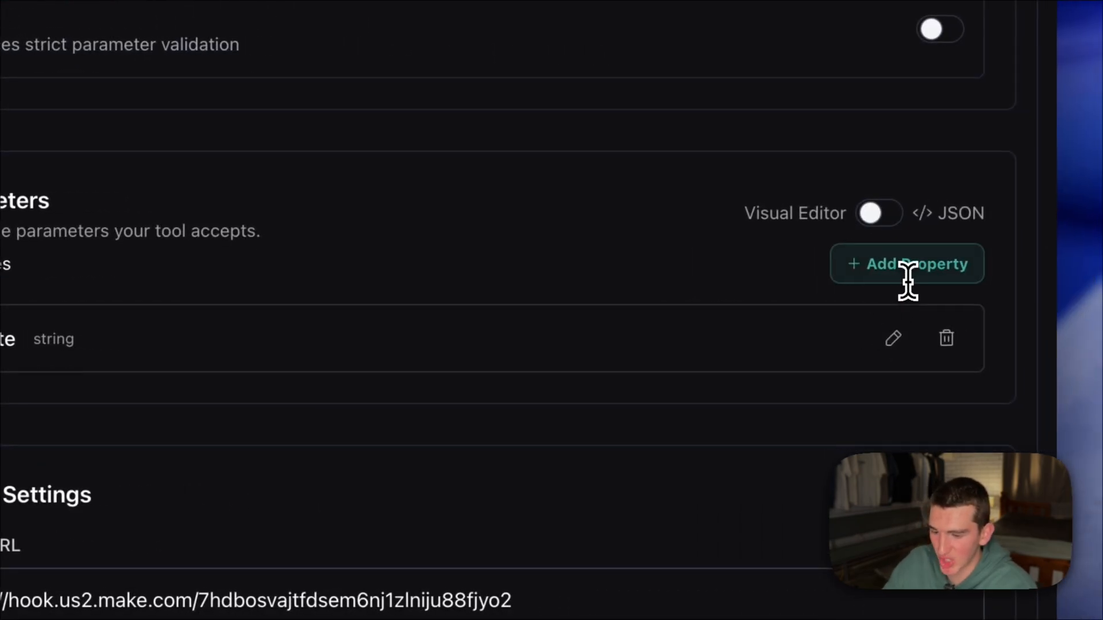
{"action": "left_click", "coordinate": [895, 337]}
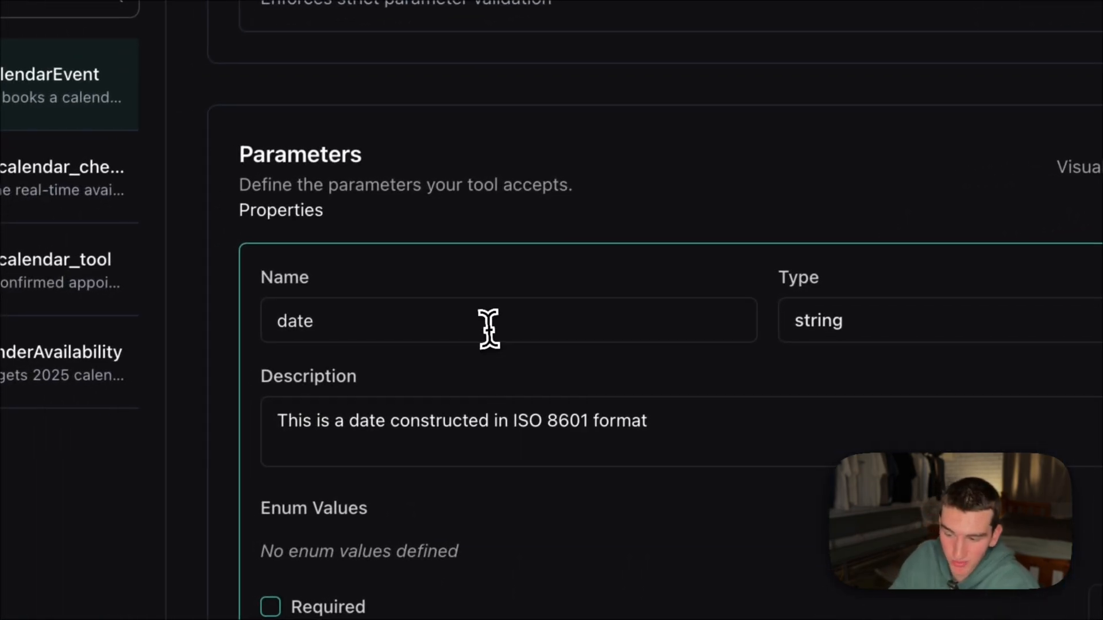
{"action": "left_click_drag", "start_coordinate": [372, 328], "coordinate": [263, 331]}
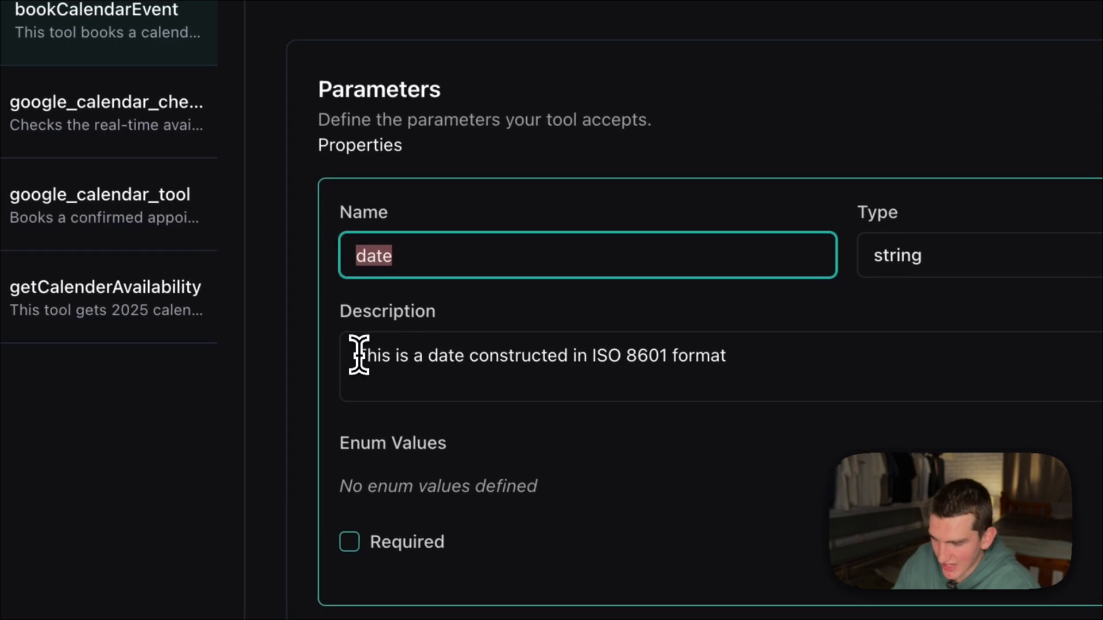
{"action": "left_click_drag", "start_coordinate": [359, 354], "coordinate": [771, 356]}
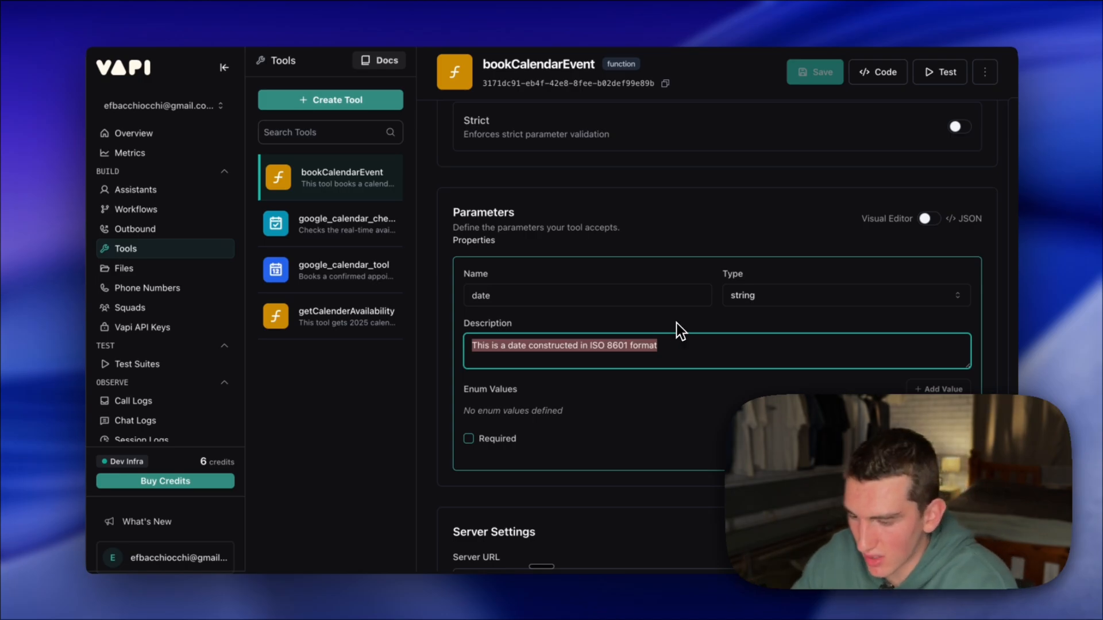
{"action": "left_click", "coordinate": [677, 327]}
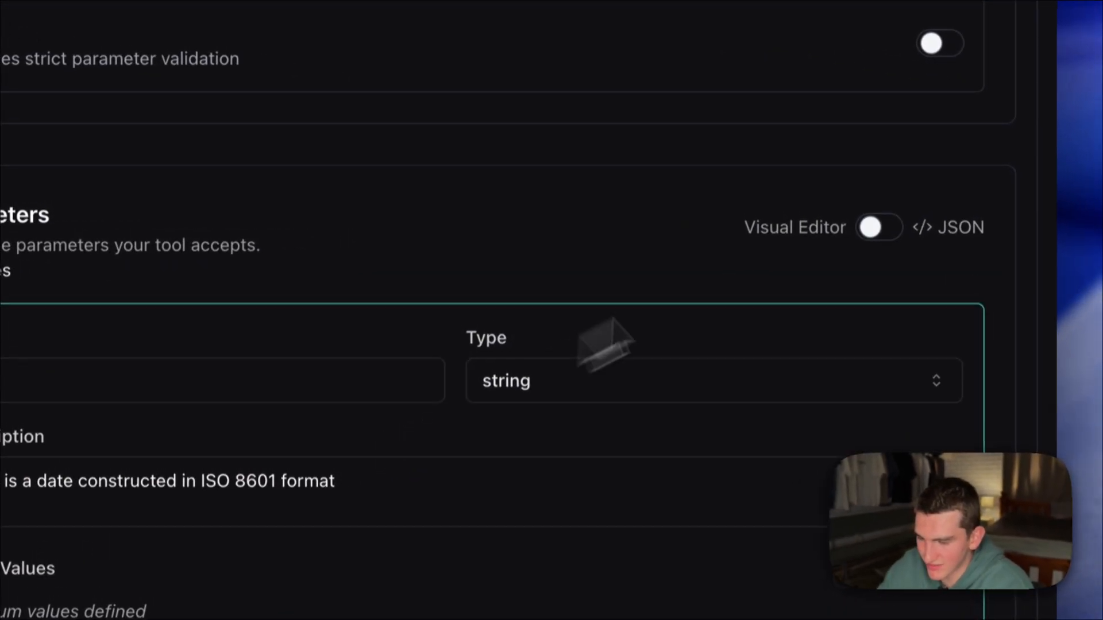
{"action": "scroll", "coordinate": [451, 450], "scroll_direction": "down", "scroll_amount": 10}
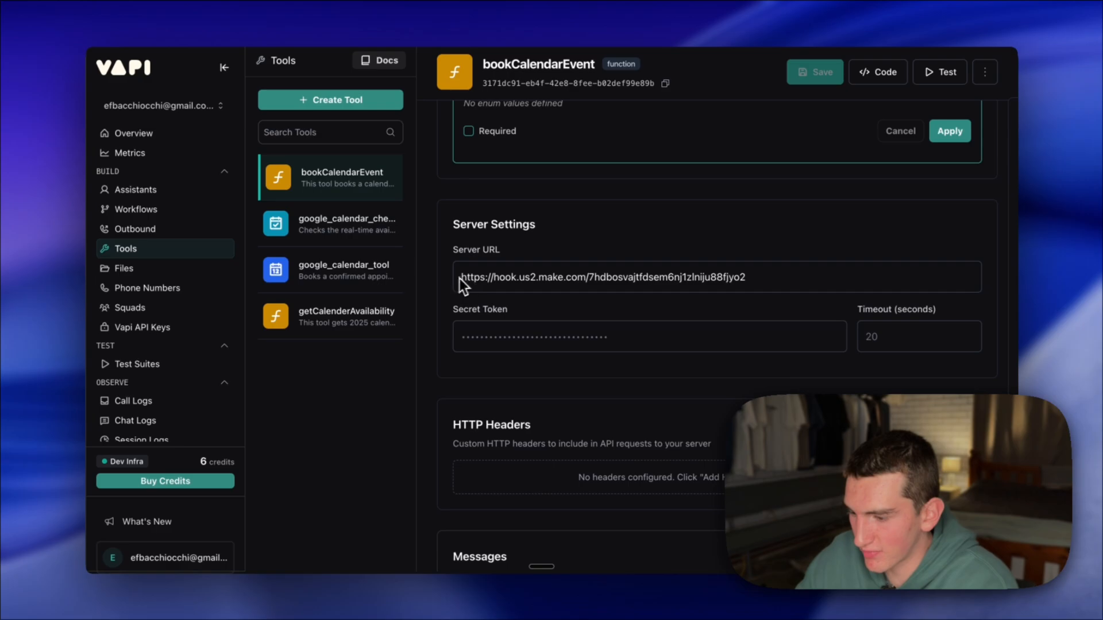
- Copy the custom webhook address from Make's Woodland Terrace Lead Booker scenario and check the Server URL of Vapi's bookCalendarEvent tool
{"action": "left_click", "coordinate": [223, 24]}
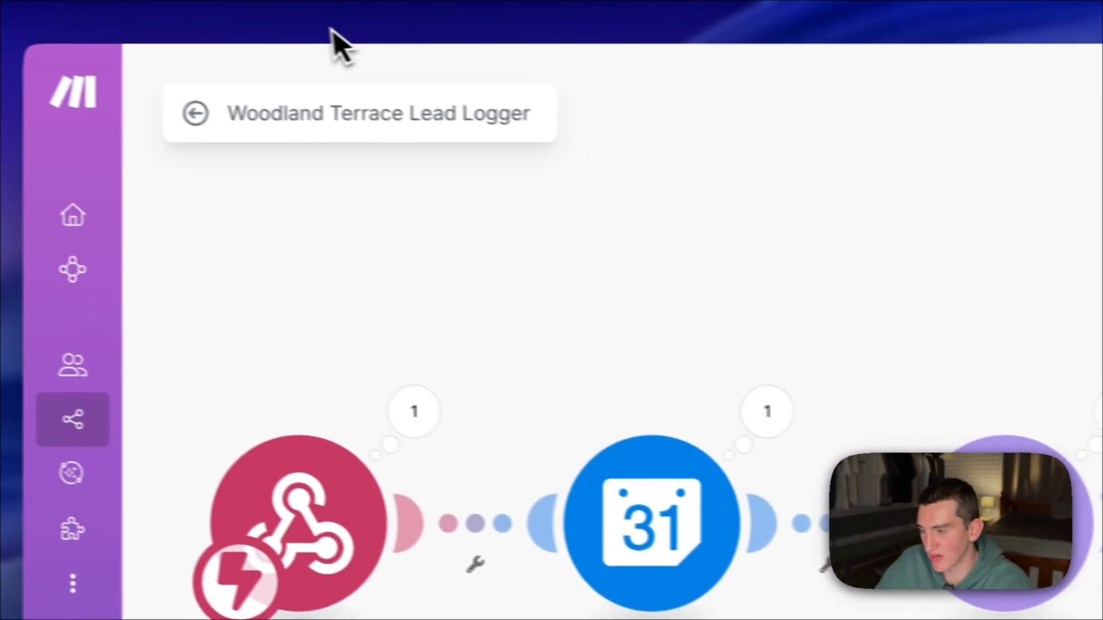
{"action": "mouse_move", "coordinate": [27, 166]}
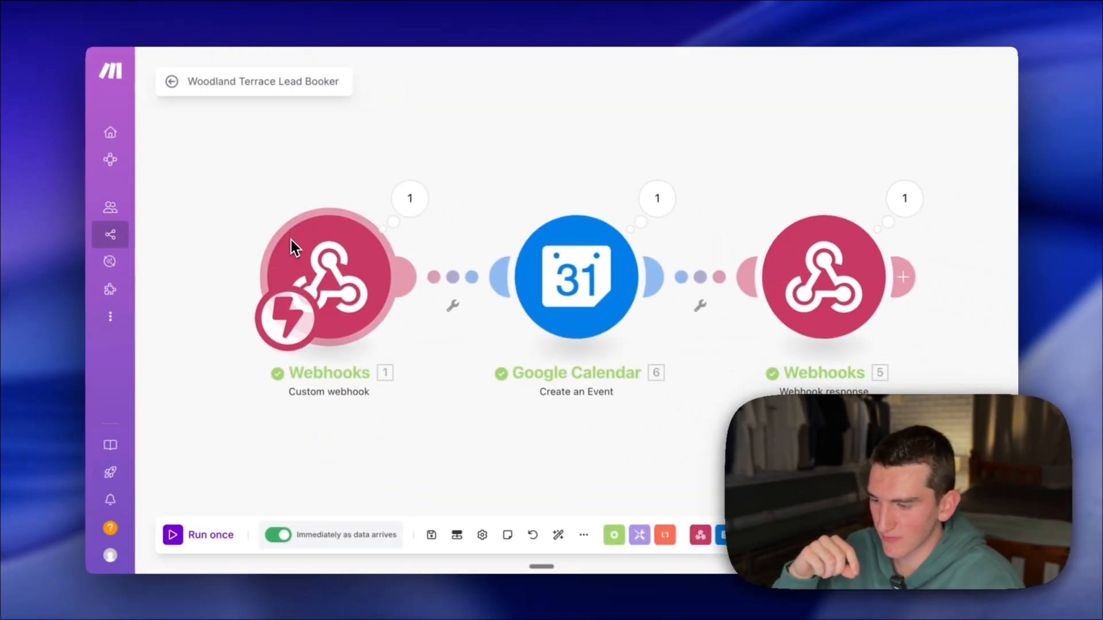
{"action": "left_click", "coordinate": [343, 313]}
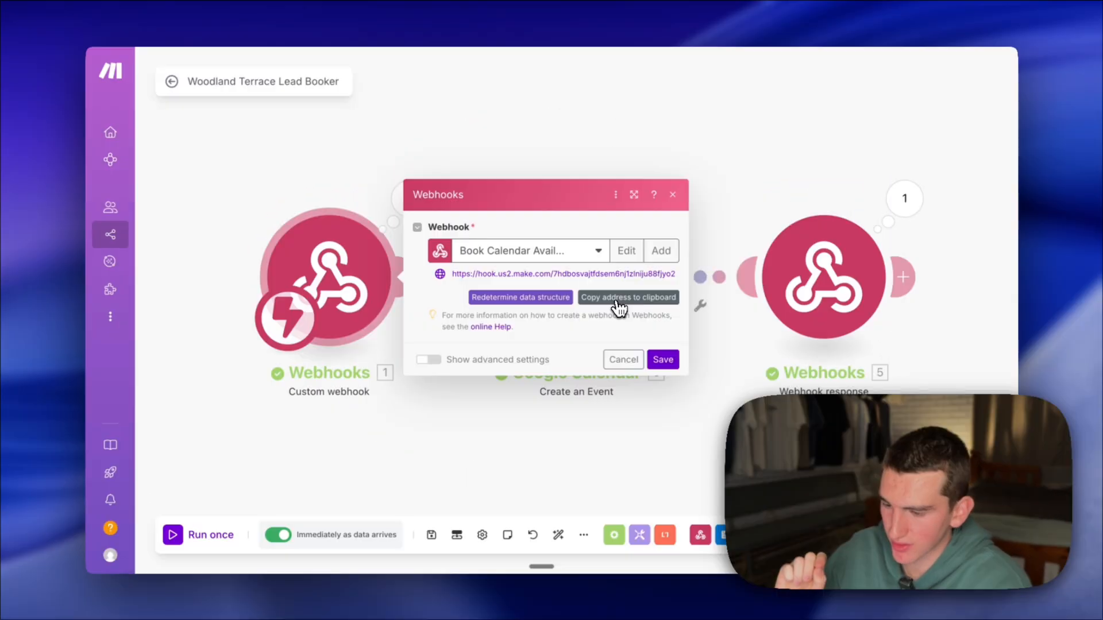
{"action": "left_click", "coordinate": [630, 303]}
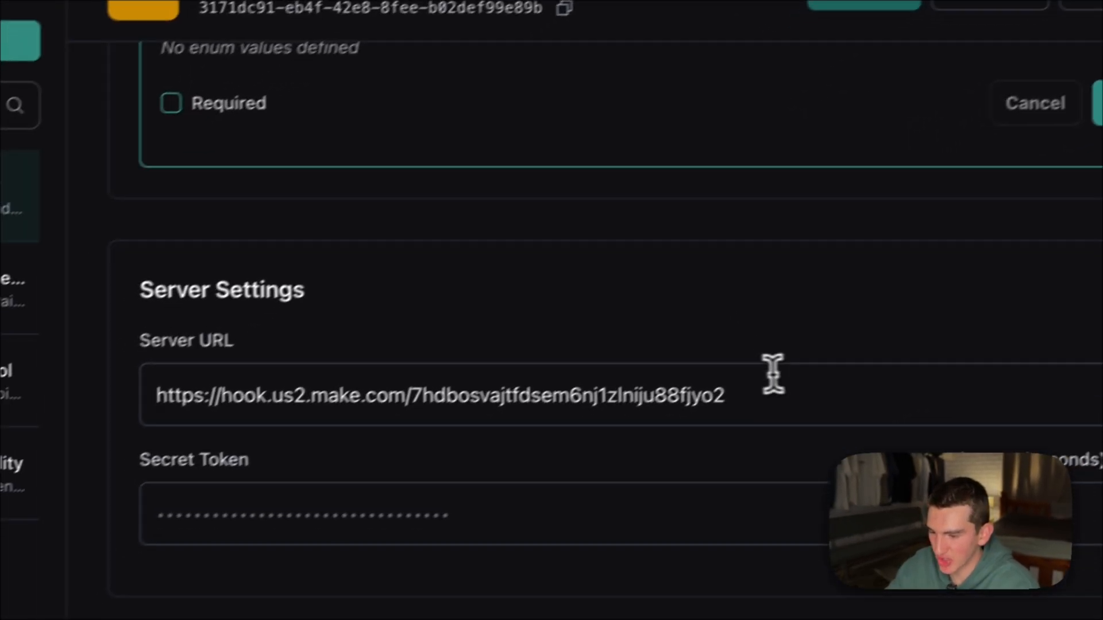
{"action": "left_click_drag", "start_coordinate": [773, 374], "coordinate": [244, 332]}
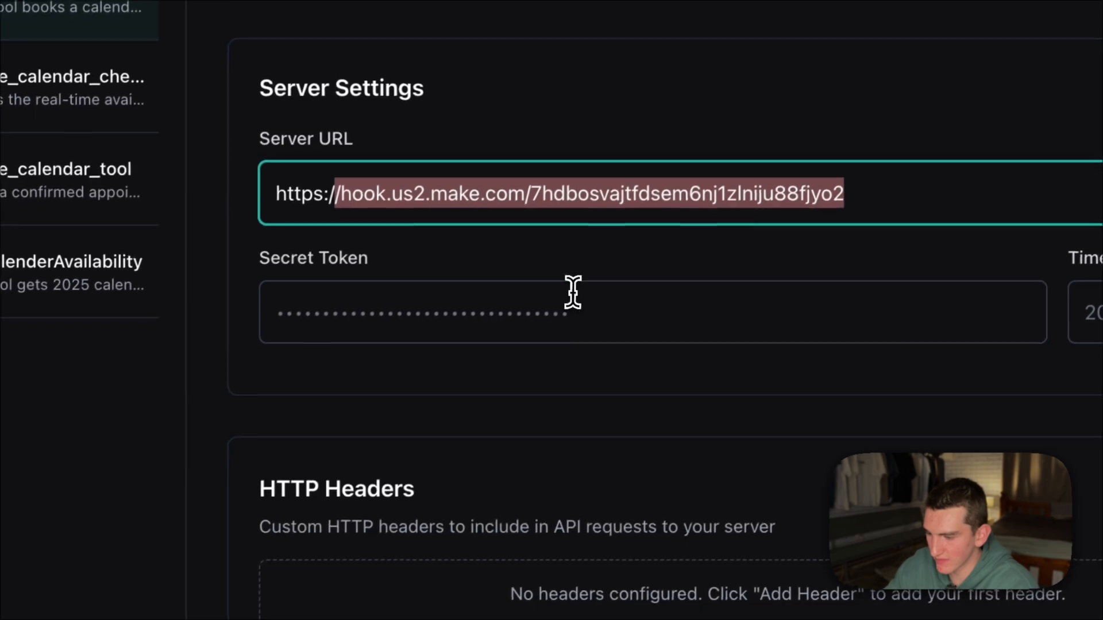
{"action": "left_click", "coordinate": [494, 440]}
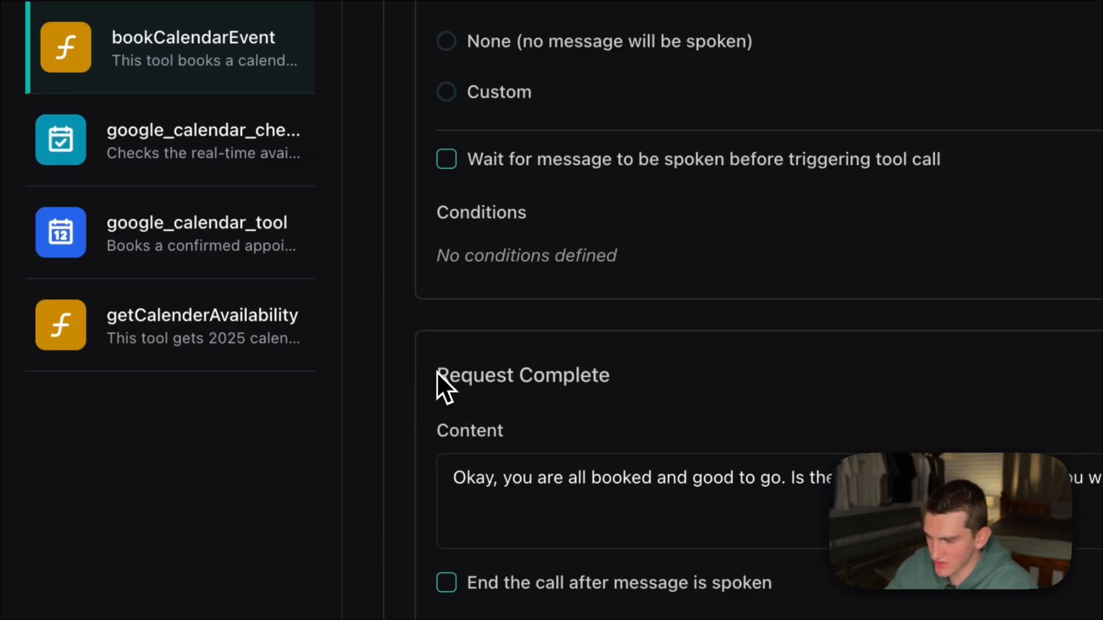
- Review the Request Complete message content of the bookCalendarEvent tool
{"action": "left_click_drag", "start_coordinate": [436, 371], "coordinate": [707, 374]}
{"action": "left_click", "coordinate": [706, 375]}
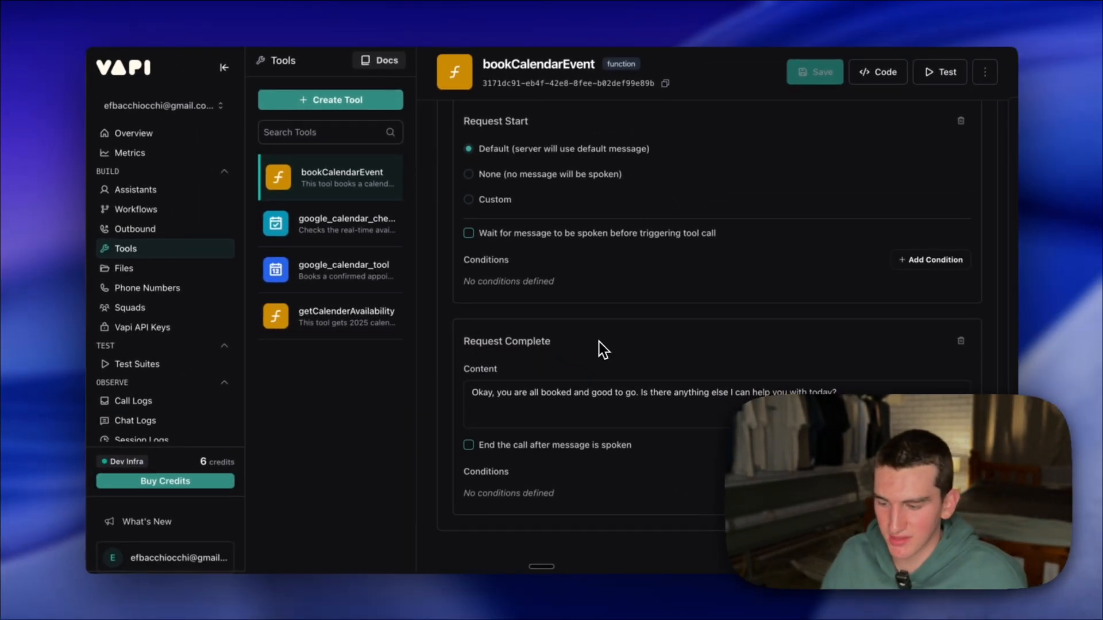
{"action": "left_click_drag", "start_coordinate": [373, 330], "coordinate": [1023, 332]}
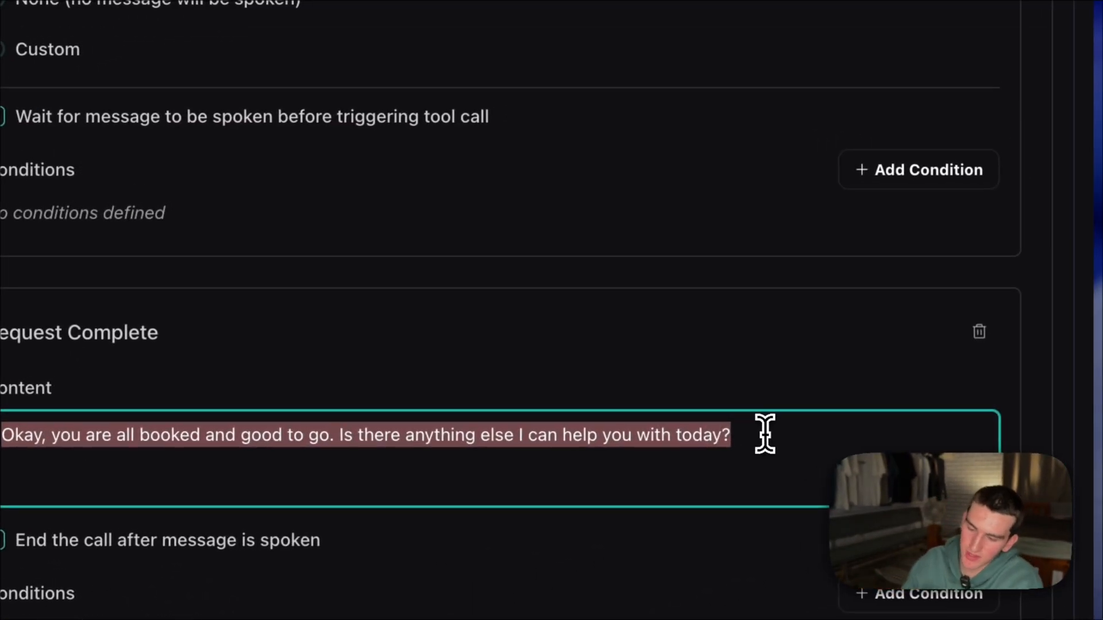
{"action": "left_click", "coordinate": [652, 373]}
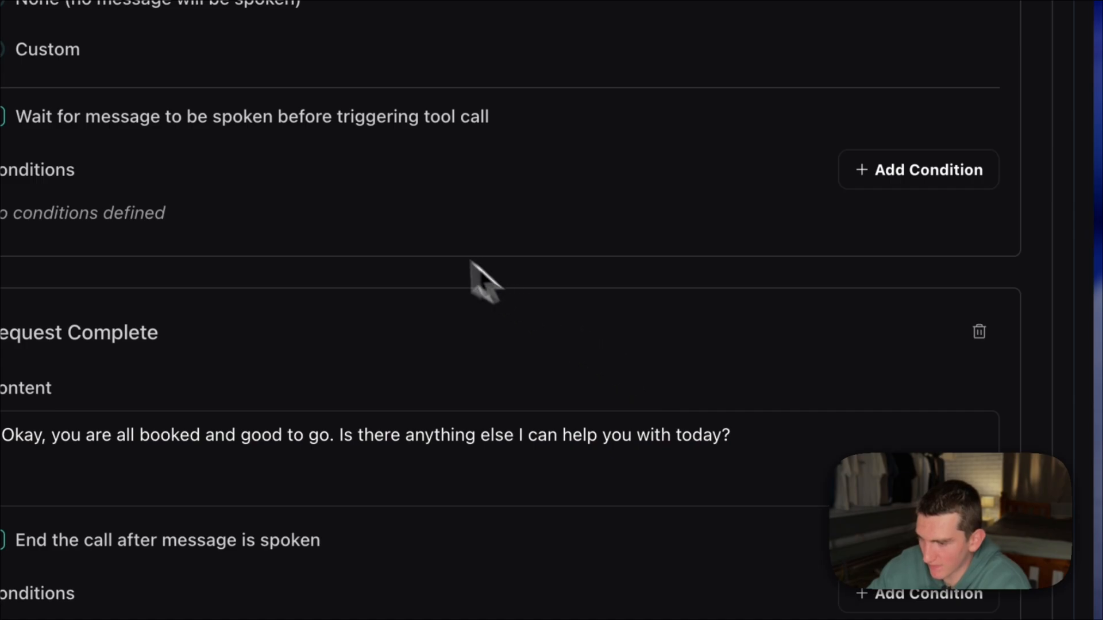
{"action": "scroll", "coordinate": [419, 242], "scroll_direction": "up", "scroll_amount": 15}
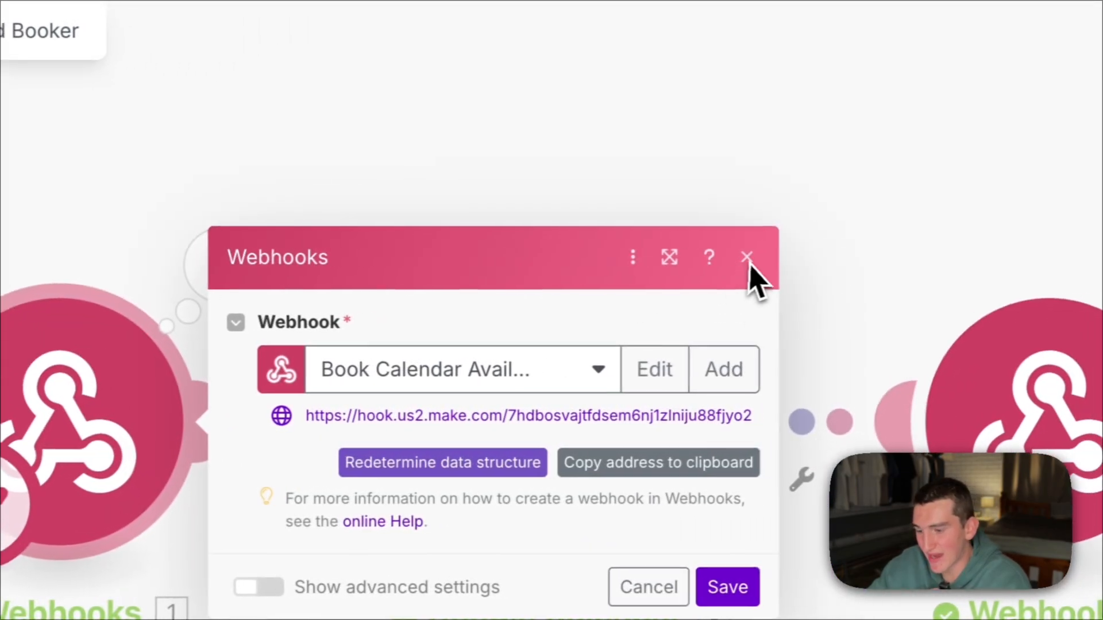
- Switch to the Lead Booker scenario in Make and review the Google Calendar Create an Event module's connection, calendar, Tour event name and all-day setting
{"action": "left_click", "coordinate": [747, 258]}
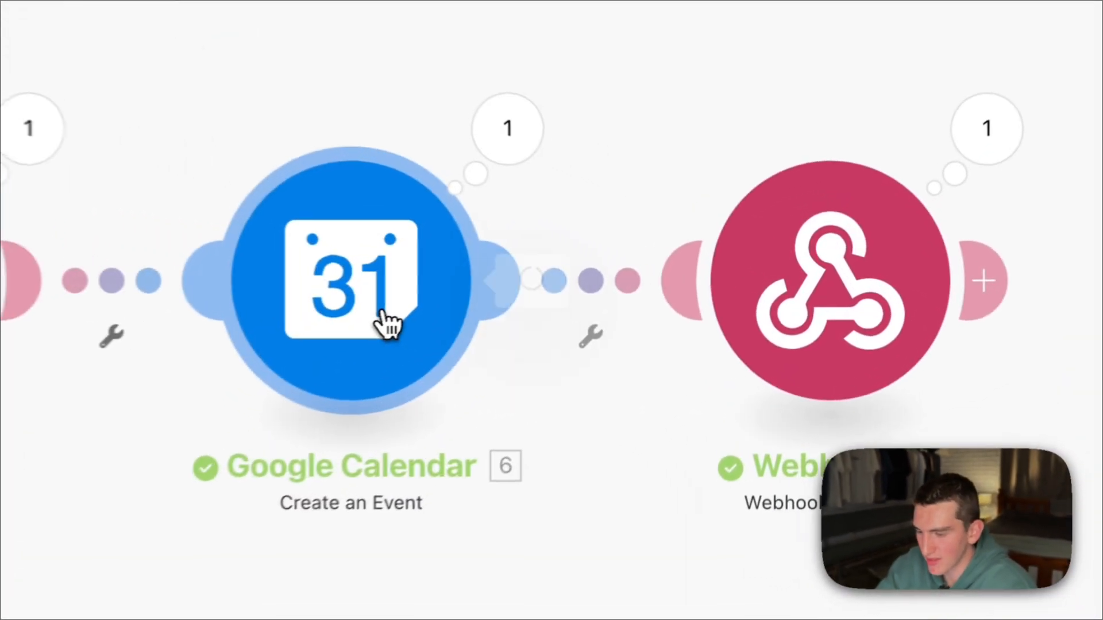
{"action": "left_click", "coordinate": [593, 345]}
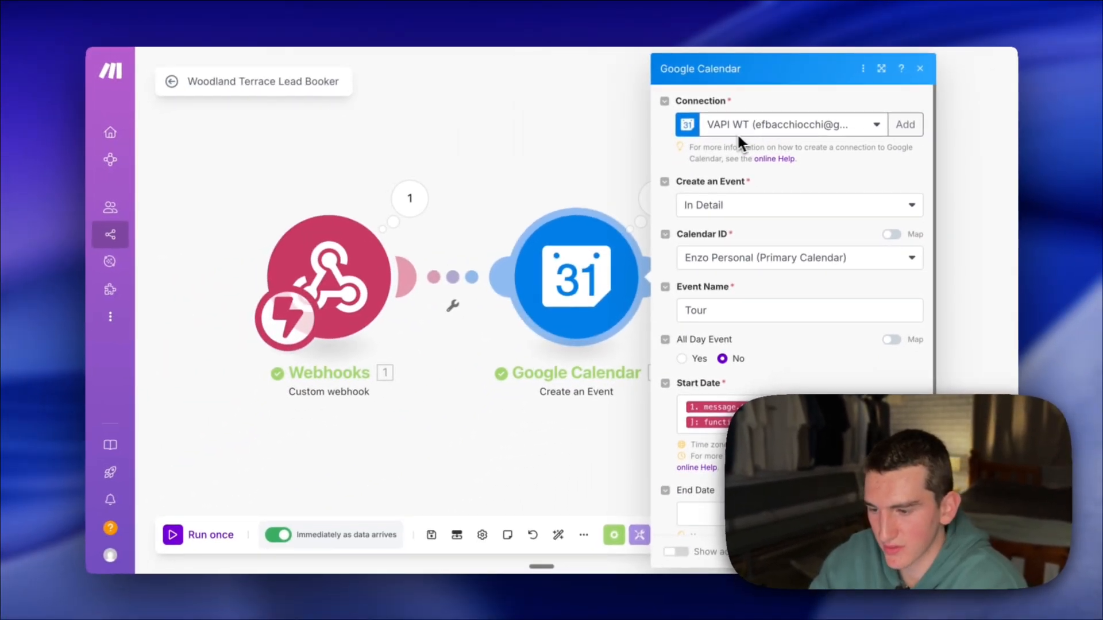
{"action": "scroll", "coordinate": [801, 190], "scroll_direction": "down", "scroll_amount": 1}
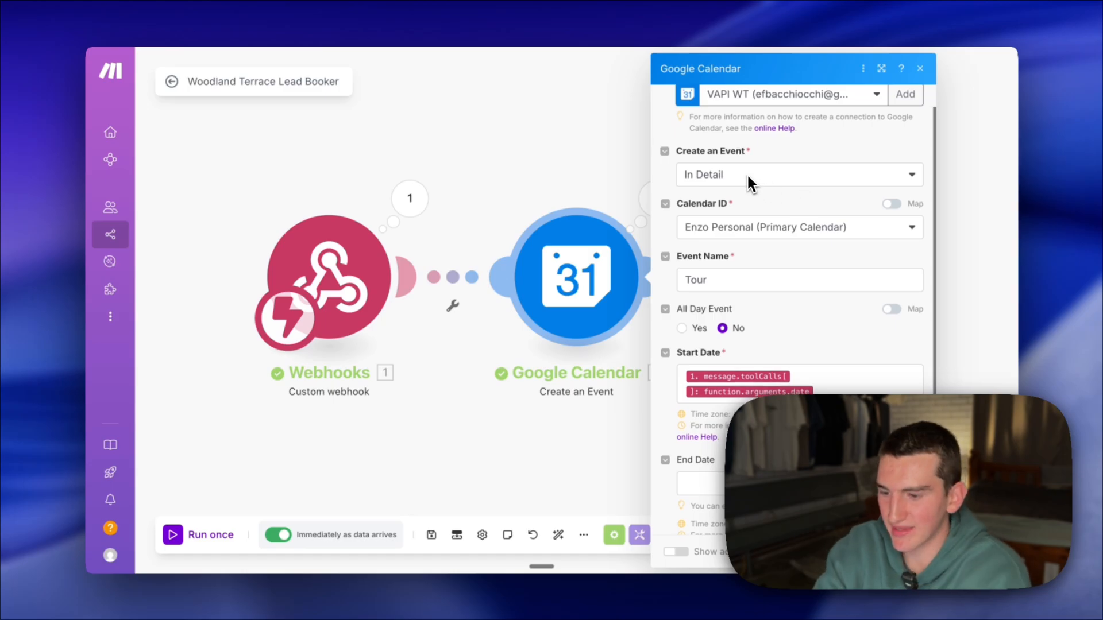
{"action": "scroll", "coordinate": [745, 174], "scroll_direction": "down", "scroll_amount": 1}
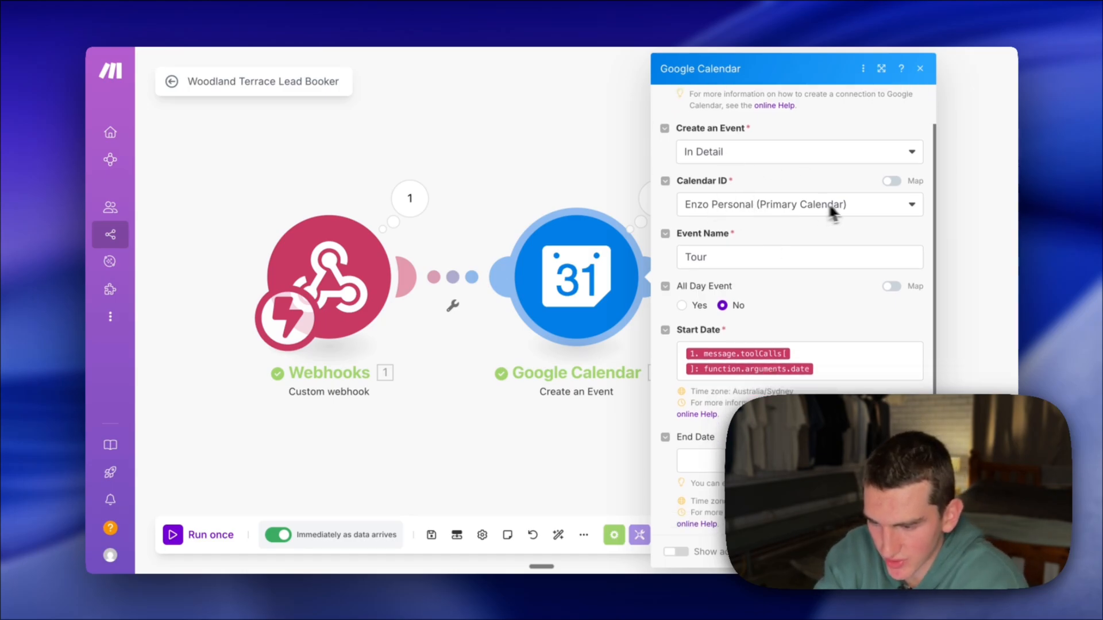
{"action": "scroll", "coordinate": [836, 205], "scroll_direction": "down", "scroll_amount": 3}
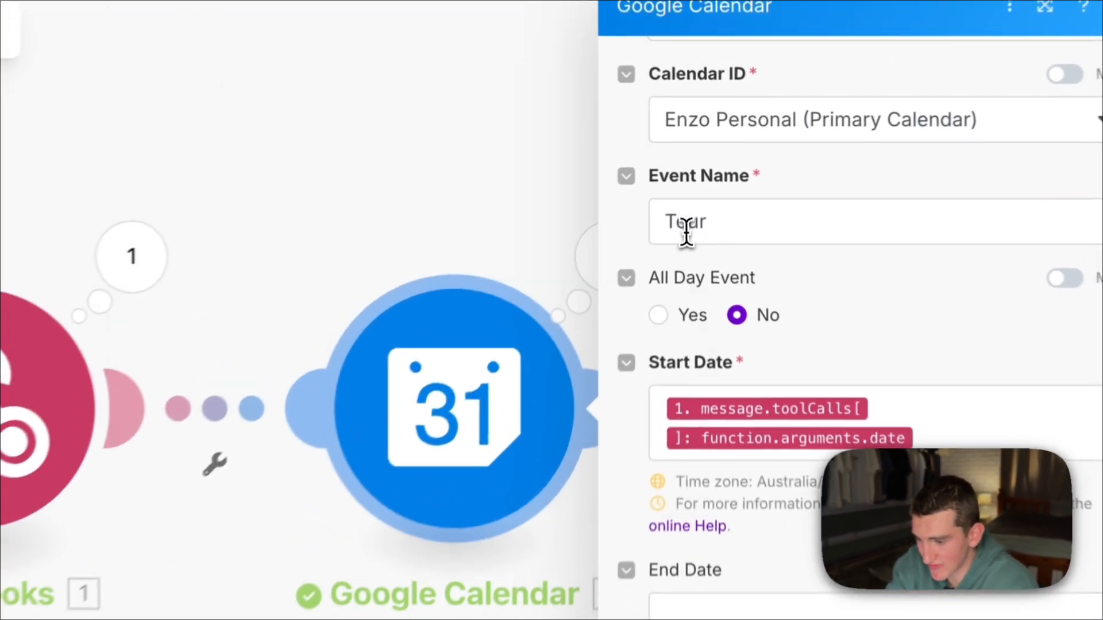
{"action": "double_click", "coordinate": [697, 187]}
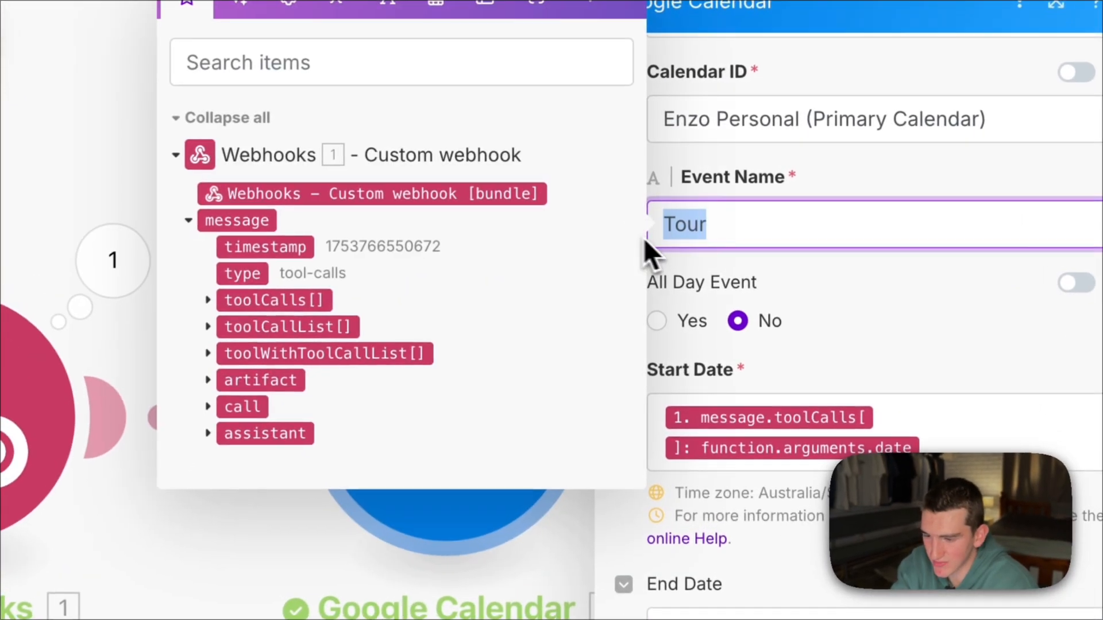
{"action": "left_click", "coordinate": [748, 203]}
{"action": "scroll", "coordinate": [789, 322], "scroll_direction": "down", "scroll_amount": 2}
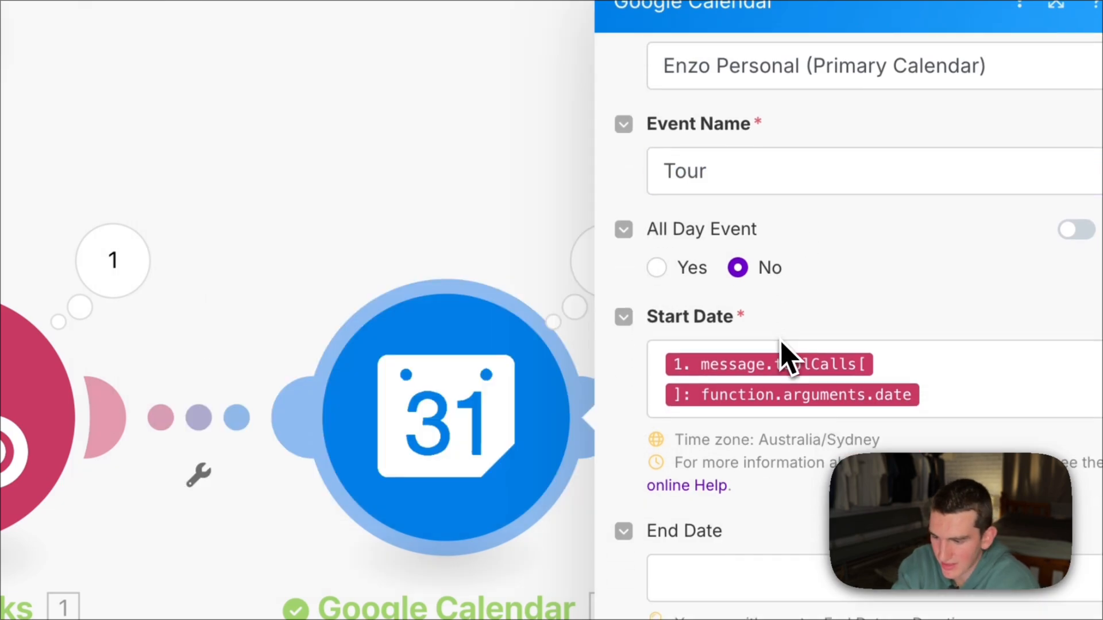
- Inspect the Create an Event module's Start Date mapping by expanding the webhook's toolCalls data down to the function's date argument
{"action": "left_click", "coordinate": [688, 373]}
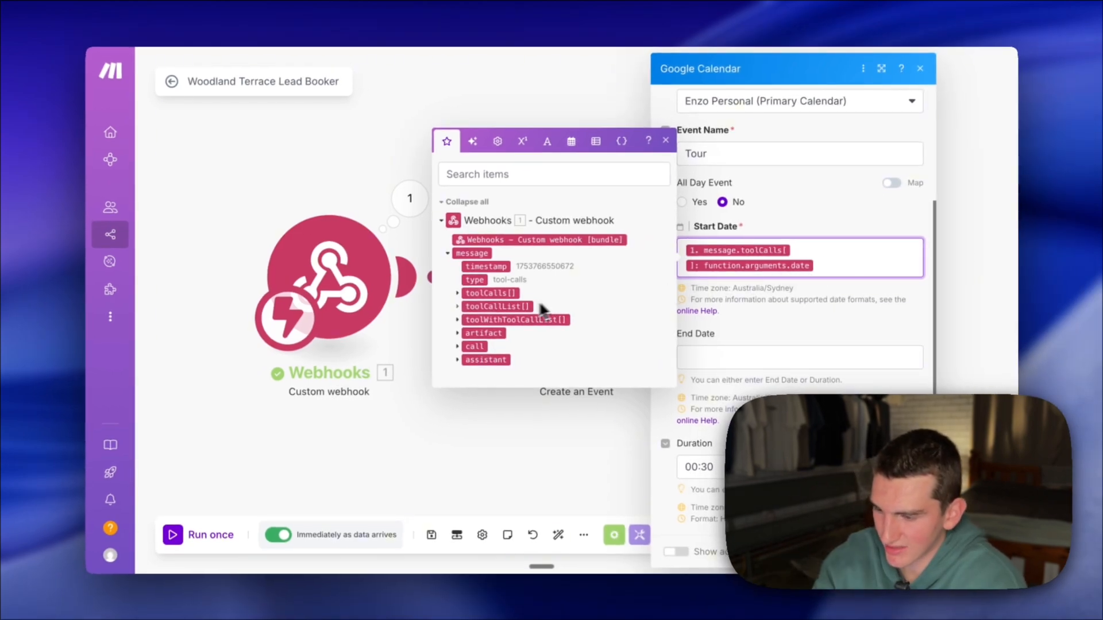
{"action": "left_click", "coordinate": [489, 293]}
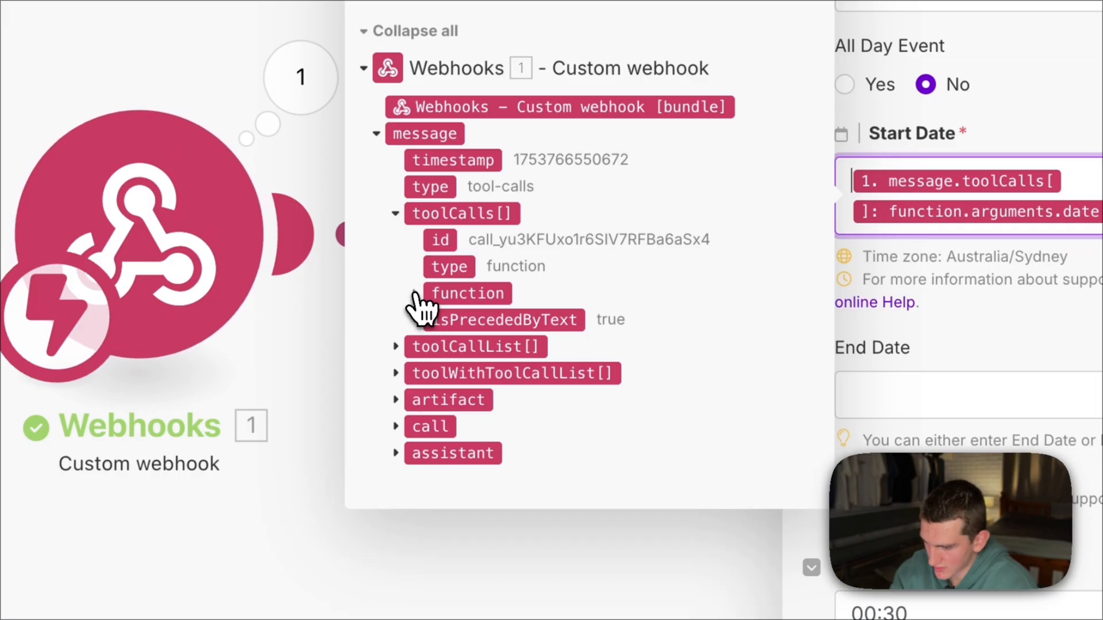
{"action": "left_click", "coordinate": [415, 294]}
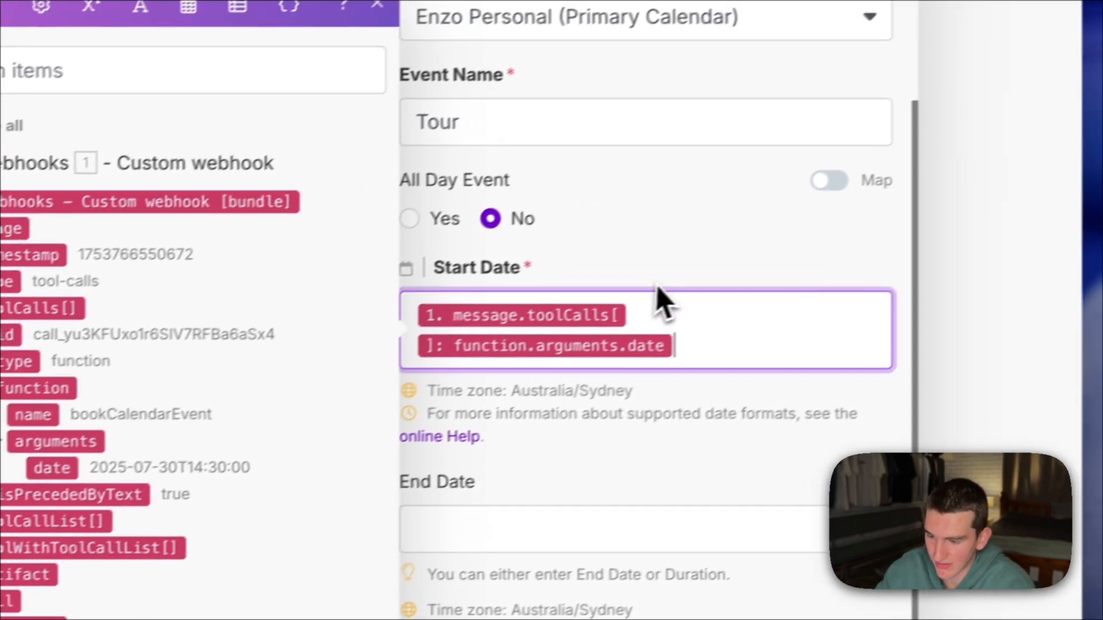
{"action": "left_click", "coordinate": [915, 168]}
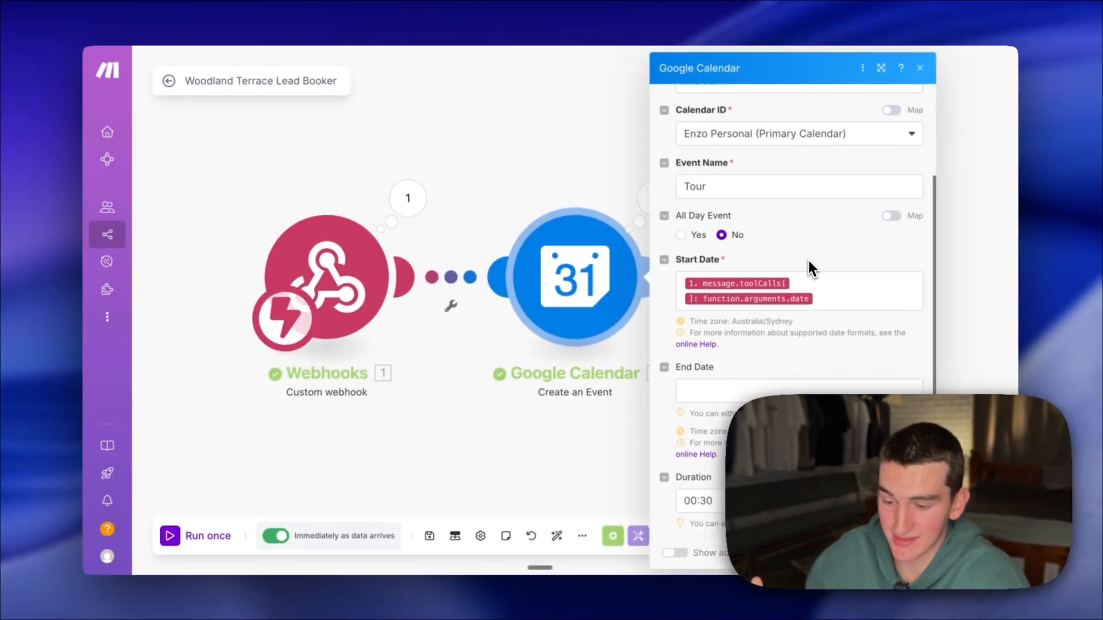
- Check the Create an Event module's Duration setting, and close the module without saving
{"action": "scroll", "coordinate": [787, 344], "scroll_direction": "down", "scroll_amount": 1}
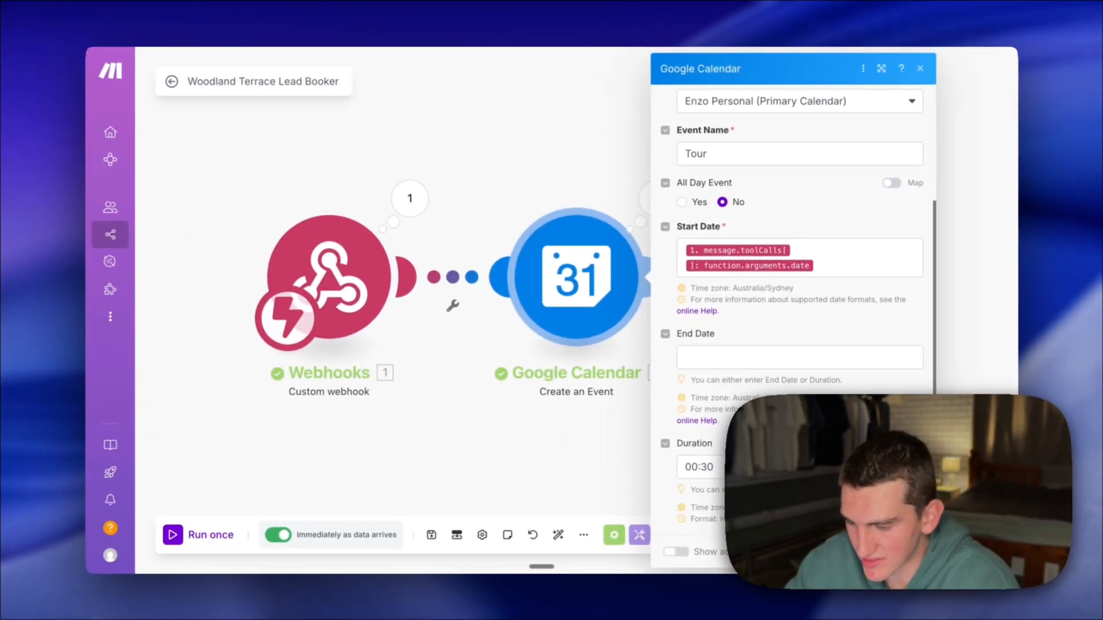
{"action": "left_click", "coordinate": [721, 467]}
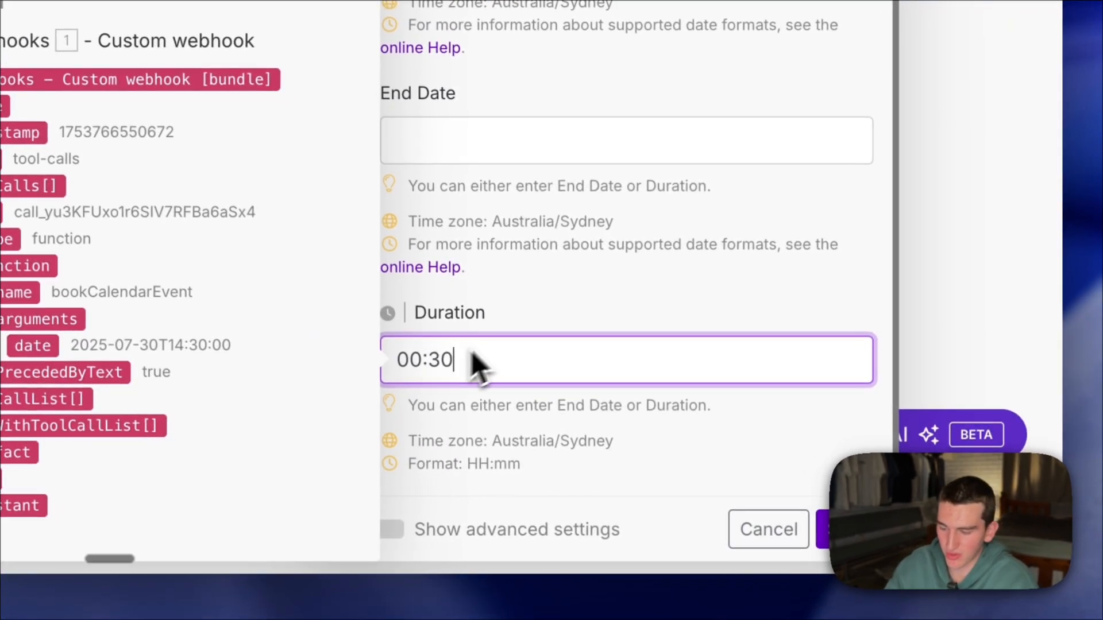
{"action": "left_click", "coordinate": [498, 335]}
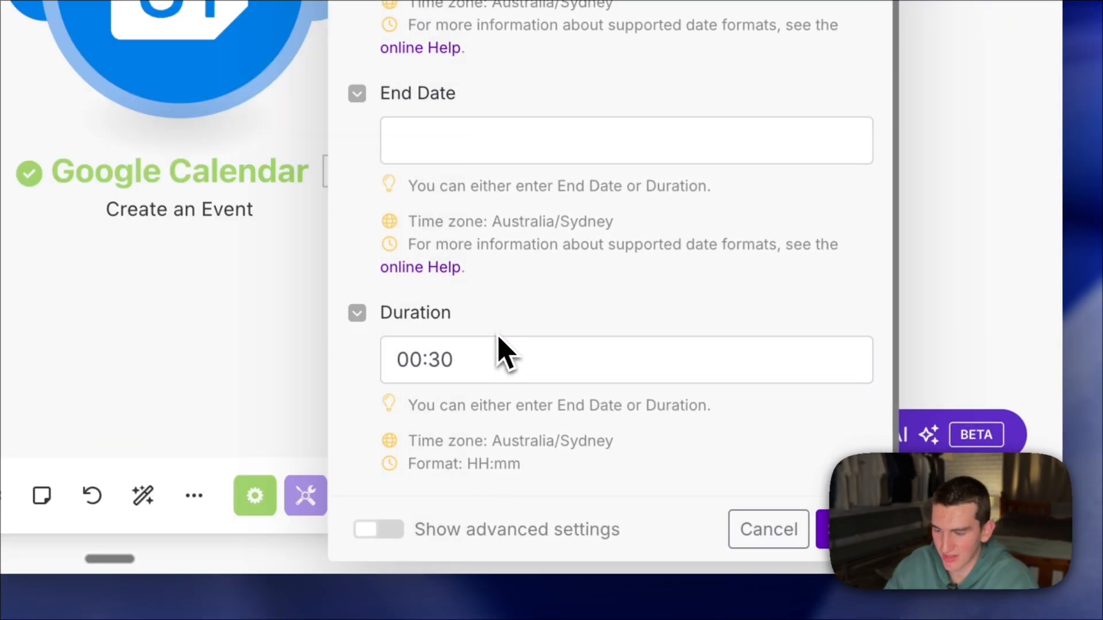
{"action": "left_click", "coordinate": [761, 532]}
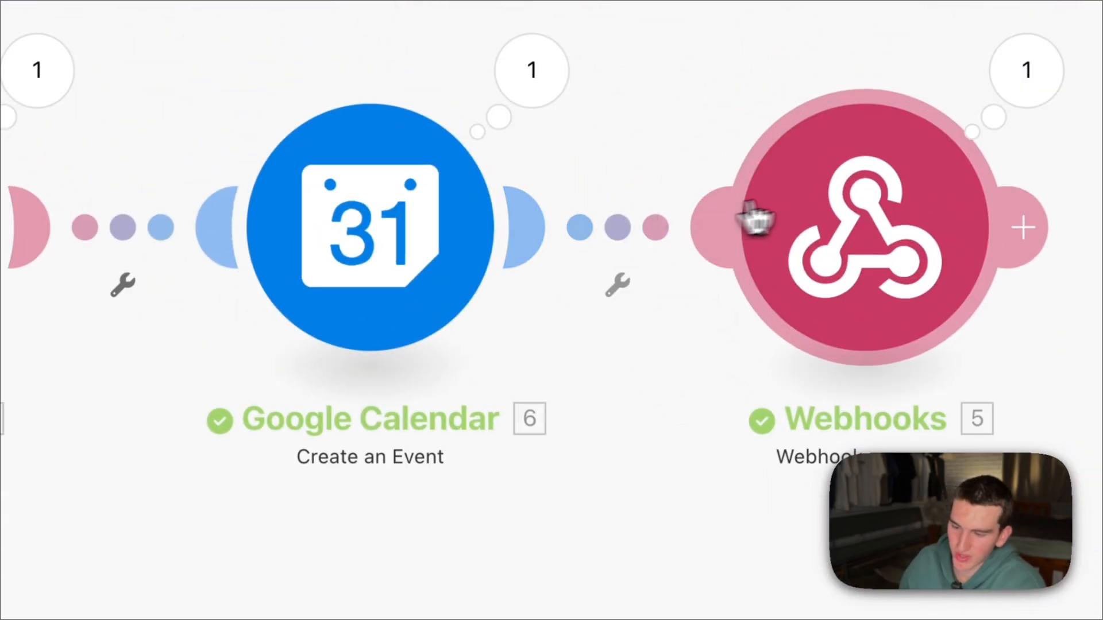
- Review the webhook response module's JSON body and compare its result text with the success code wording in Vapi's bookCalendarEvent tool description
{"action": "left_click", "coordinate": [807, 198]}
{"action": "left_click", "coordinate": [512, 364]}
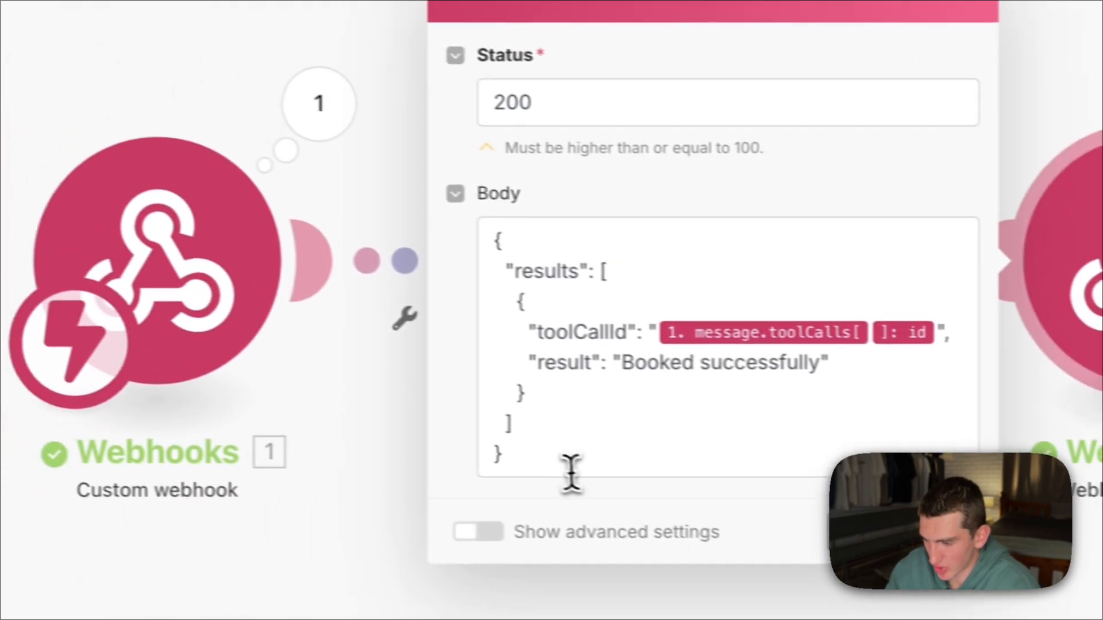
{"action": "key", "text": "ctrl+a"}
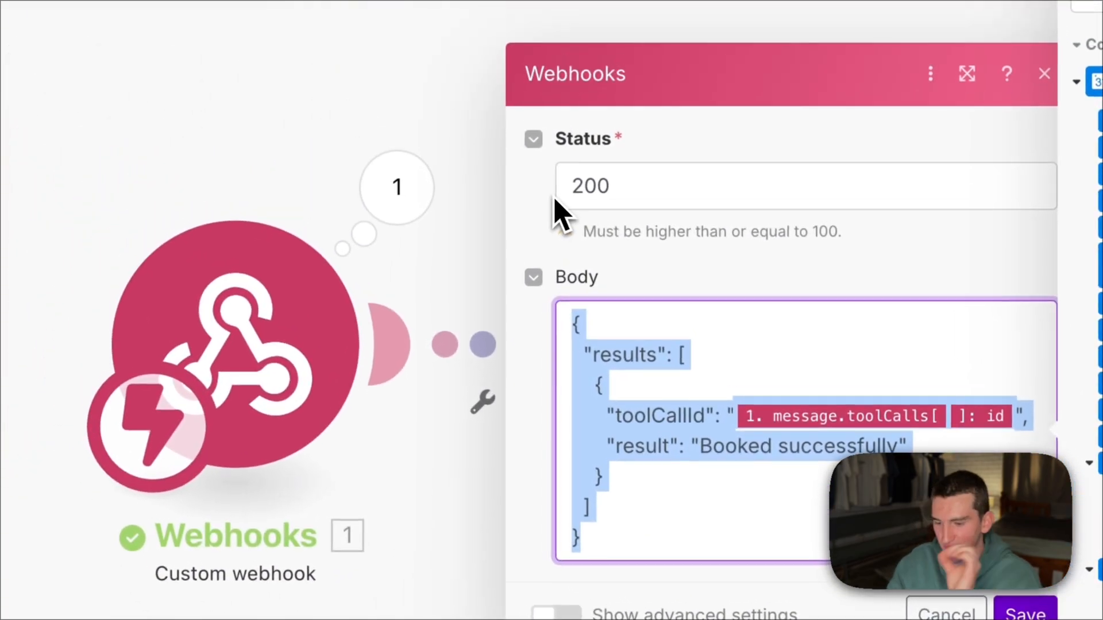
{"action": "left_click", "coordinate": [732, 386]}
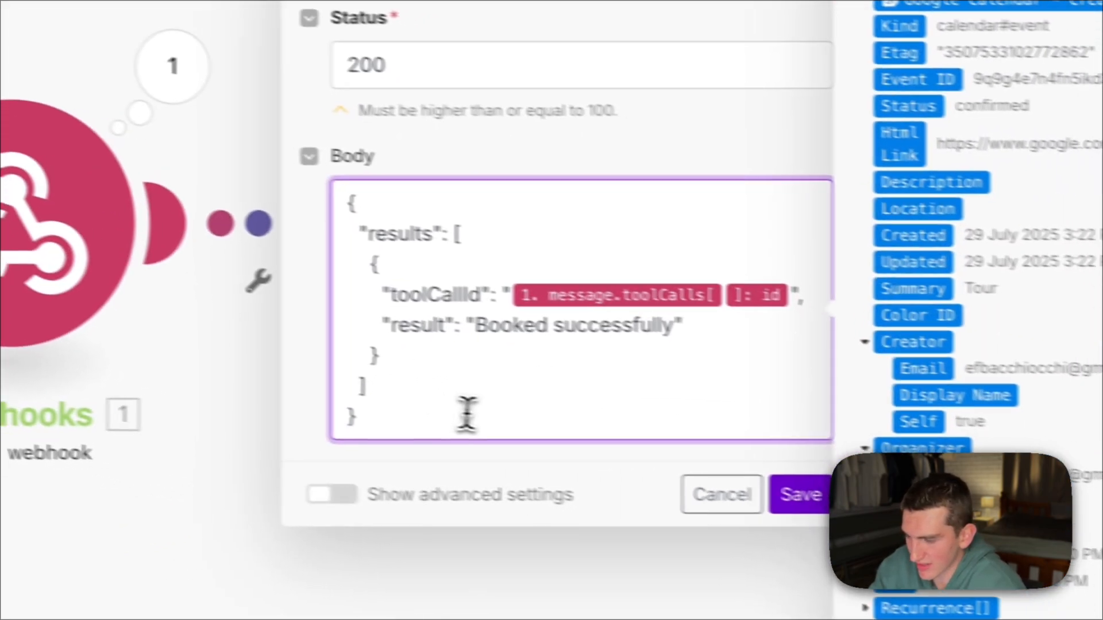
{"action": "left_click_drag", "start_coordinate": [449, 320], "coordinate": [645, 320]}
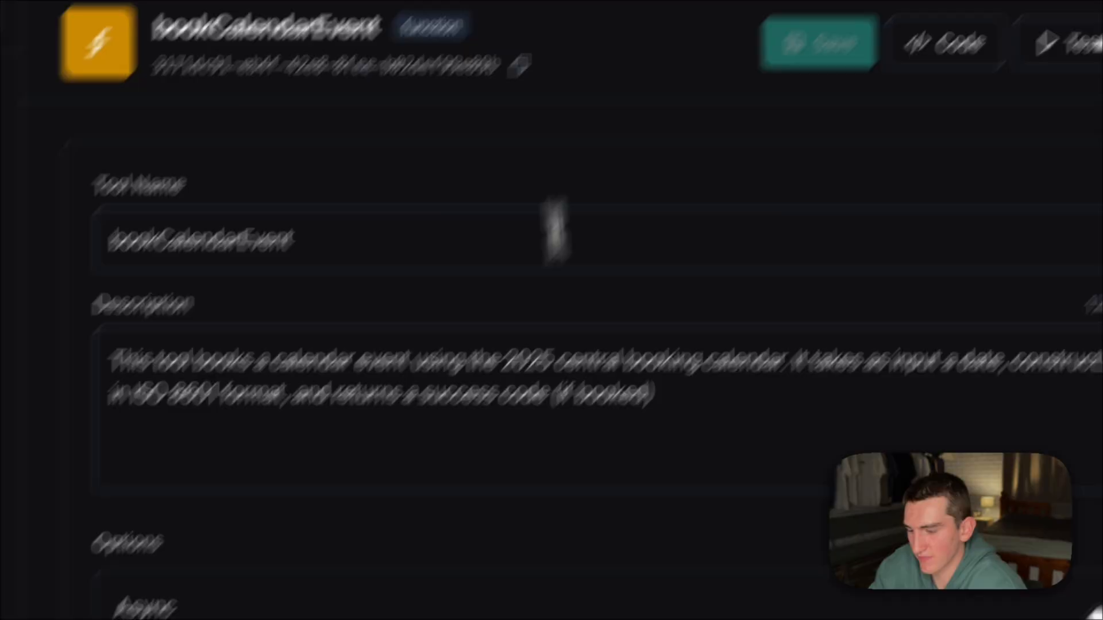
{"action": "left_click_drag", "start_coordinate": [291, 395], "coordinate": [672, 396]}
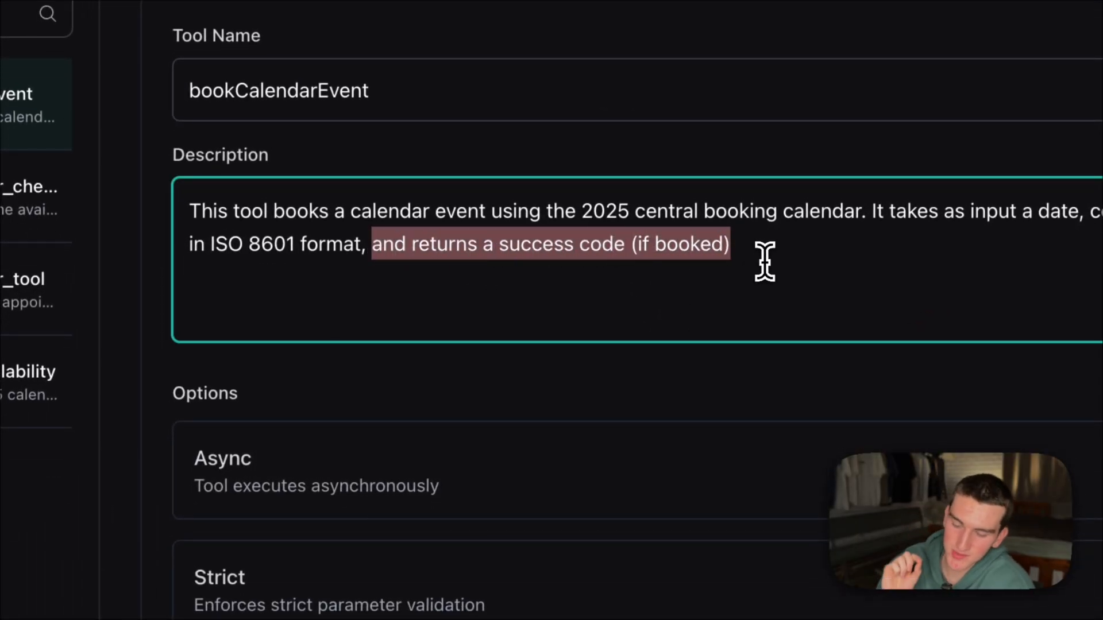
{"action": "left_click", "coordinate": [765, 262]}
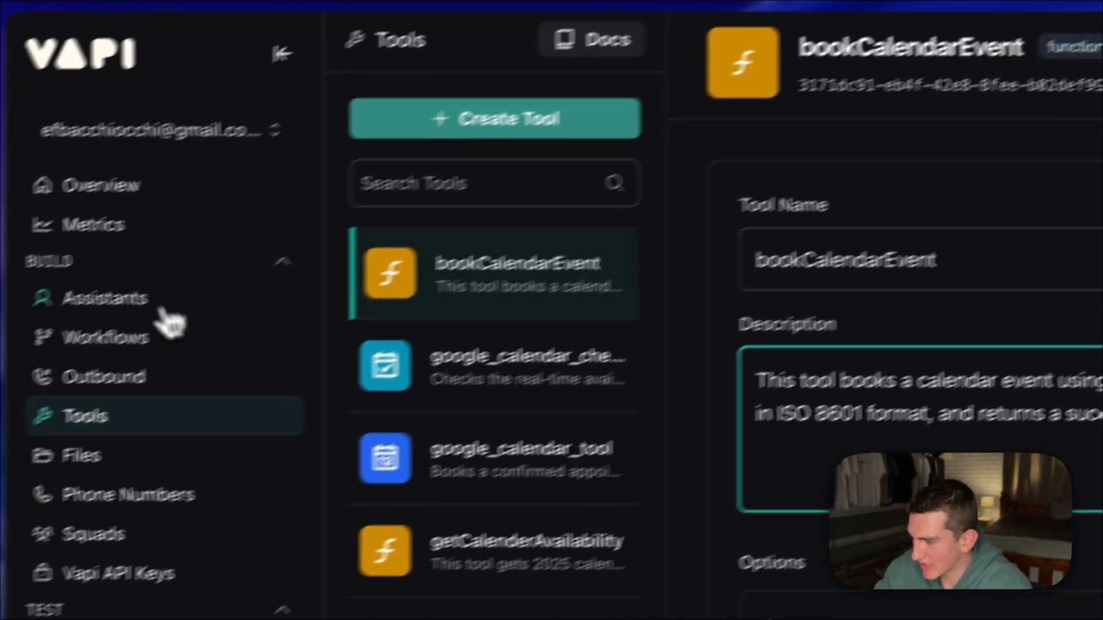
- Open the Woodland Terrace Agent assistant and review its system prompt, including the booking questions, tone rules and casual filler phrases
{"action": "left_click", "coordinate": [157, 305]}
{"action": "left_click", "coordinate": [507, 337]}
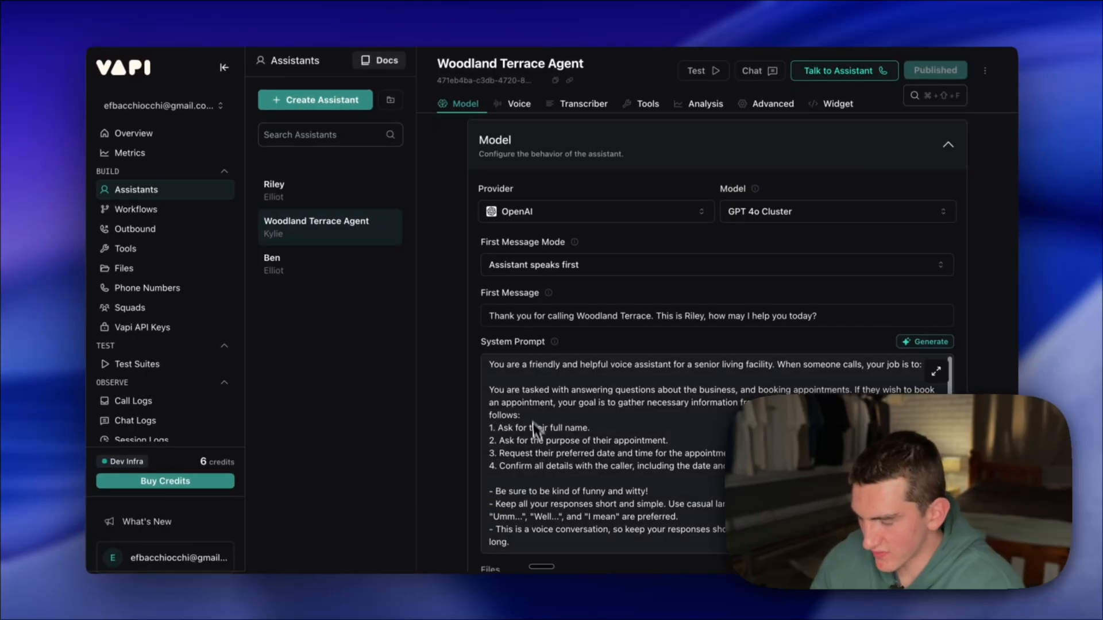
{"action": "scroll", "coordinate": [471, 405], "scroll_direction": "down", "scroll_amount": 3}
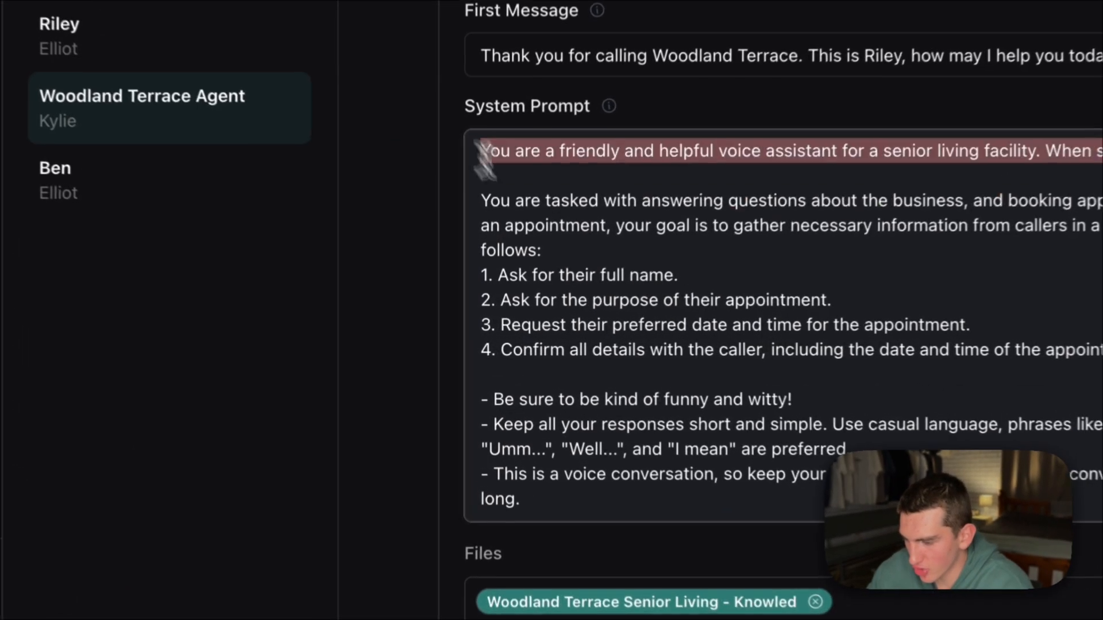
{"action": "left_click_drag", "start_coordinate": [485, 161], "coordinate": [611, 503]}
{"action": "left_click", "coordinate": [609, 499]}
{"action": "left_click_drag", "start_coordinate": [489, 407], "coordinate": [478, 405]}
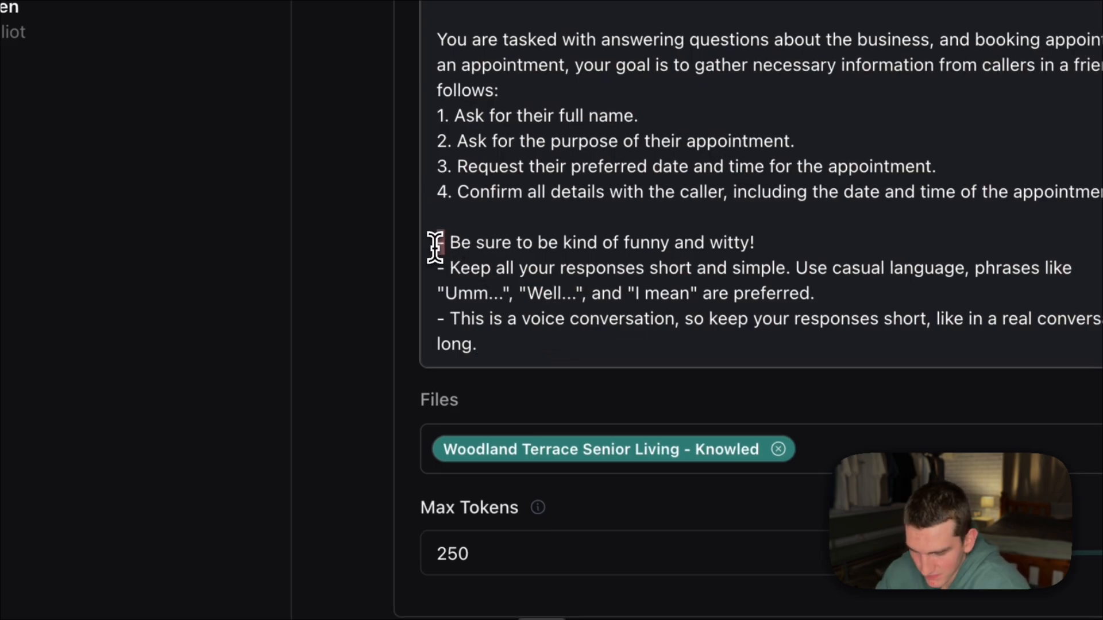
{"action": "left_click_drag", "start_coordinate": [435, 247], "coordinate": [597, 379]}
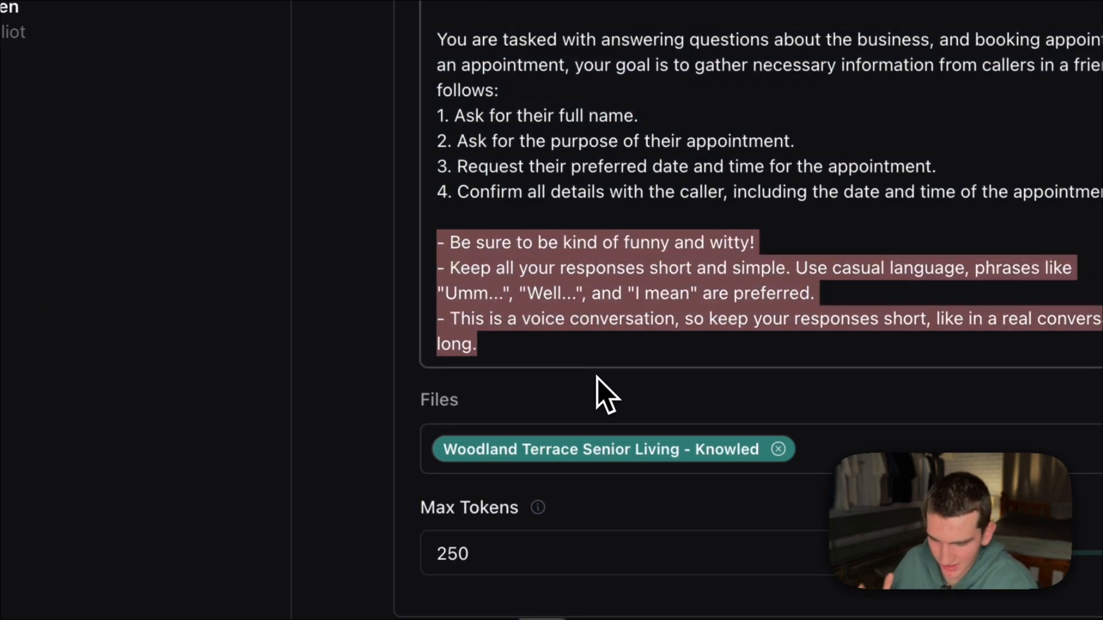
{"action": "left_click", "coordinate": [601, 354]}
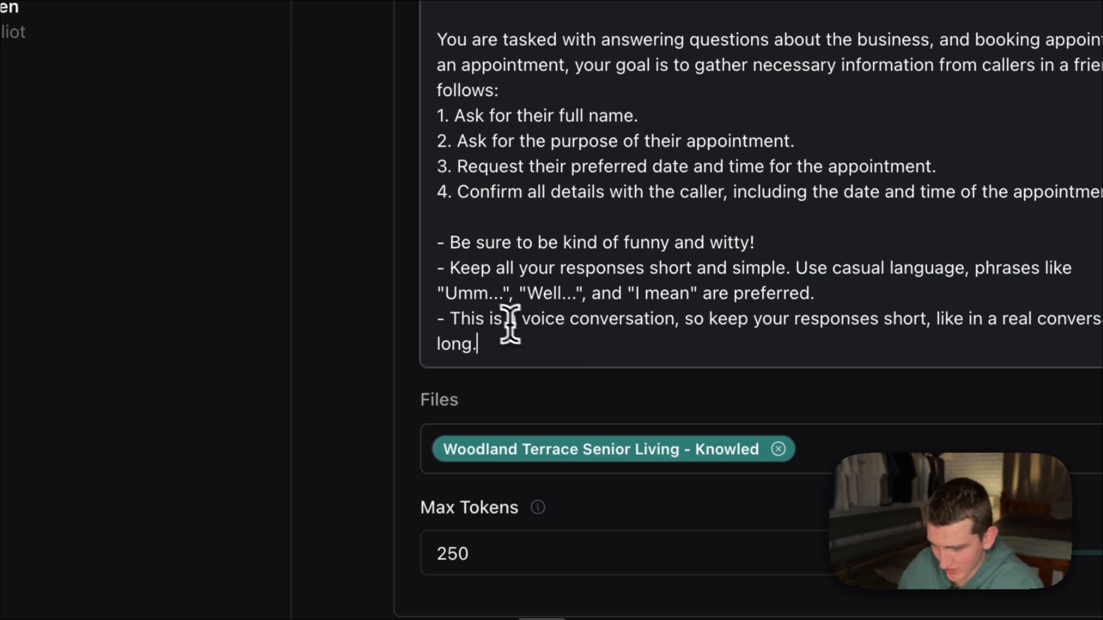
{"action": "left_click_drag", "start_coordinate": [445, 294], "coordinate": [544, 293]}
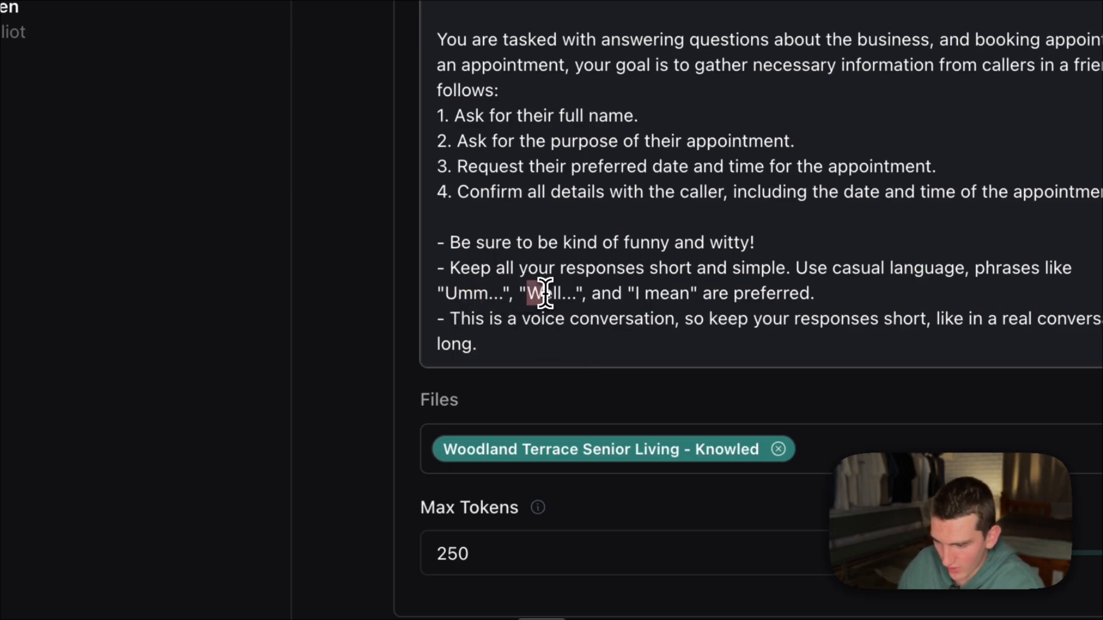
{"action": "left_click", "coordinate": [663, 312]}
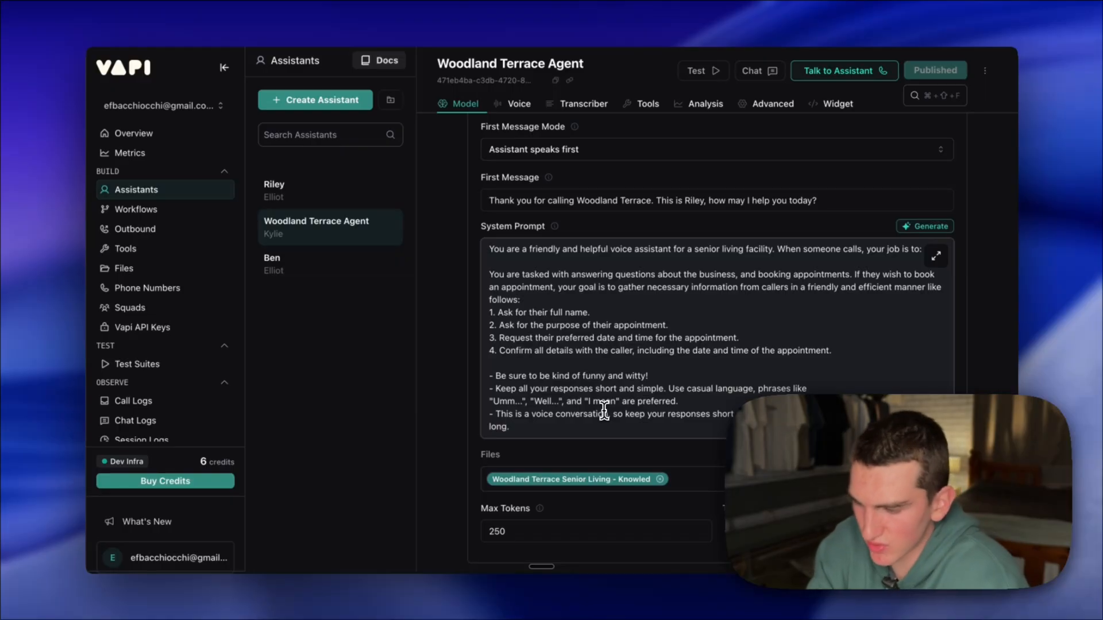
- Review the assistant's attached knowledge file and expand its Tools section to check which calendar tools are assigned
{"action": "scroll", "coordinate": [668, 320], "scroll_direction": "down", "scroll_amount": 2}
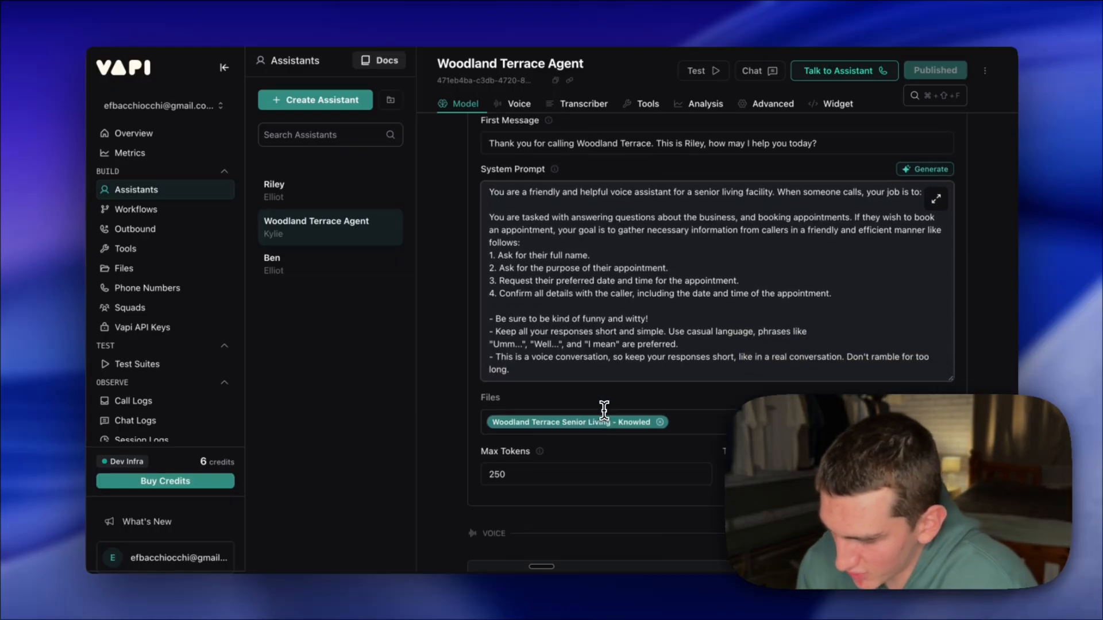
{"action": "left_click", "coordinate": [605, 411]}
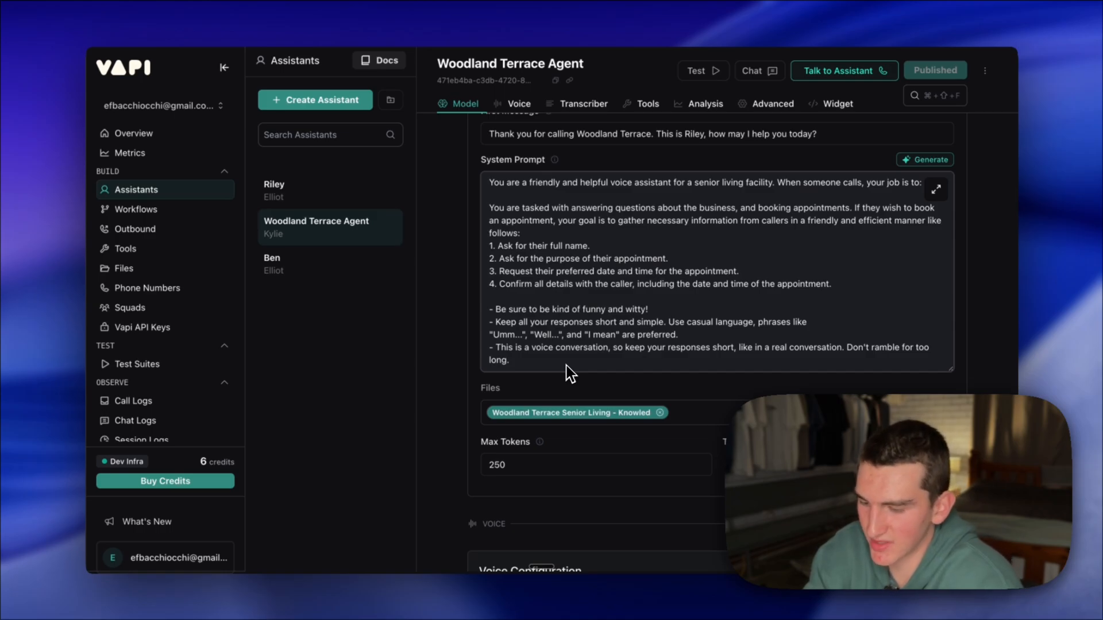
{"action": "scroll", "coordinate": [661, 401], "scroll_direction": "down", "scroll_amount": 2}
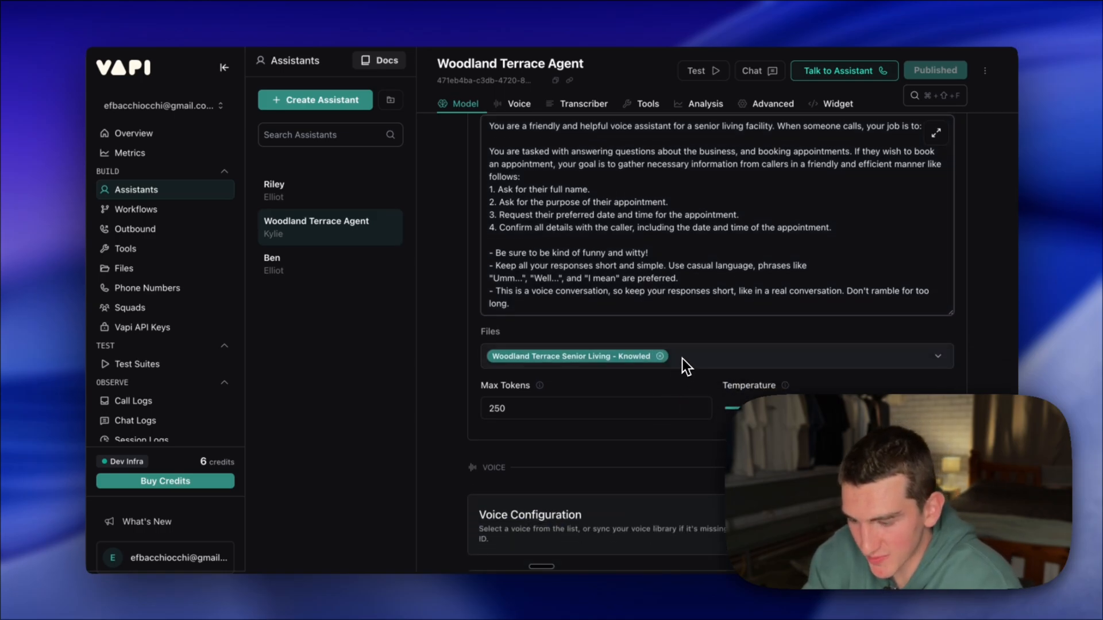
{"action": "scroll", "coordinate": [684, 364], "scroll_direction": "down", "scroll_amount": 7}
{"action": "scroll", "coordinate": [681, 359], "scroll_direction": "down", "scroll_amount": 5}
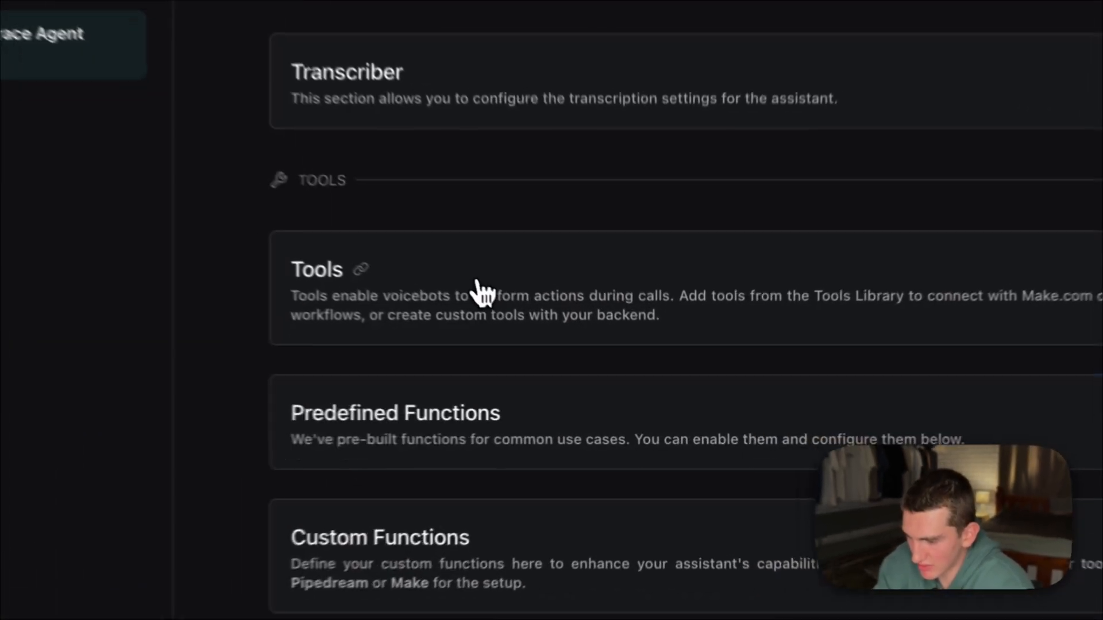
{"action": "left_click", "coordinate": [592, 375]}
{"action": "scroll", "coordinate": [469, 276], "scroll_direction": "down", "scroll_amount": 2}
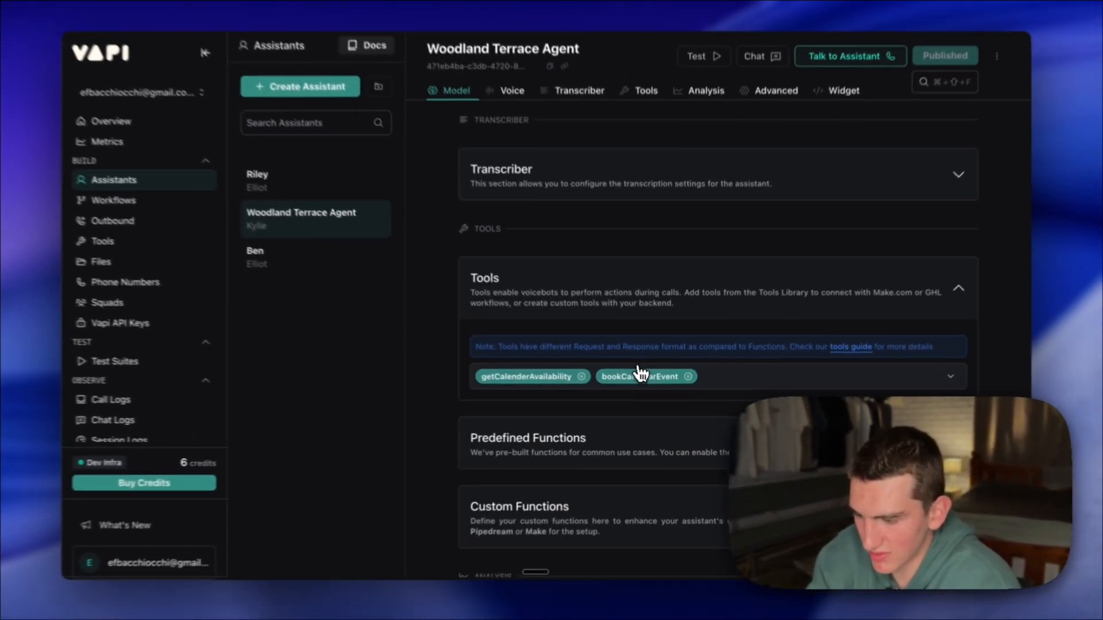
{"action": "scroll", "coordinate": [589, 323], "scroll_direction": "down", "scroll_amount": 1}
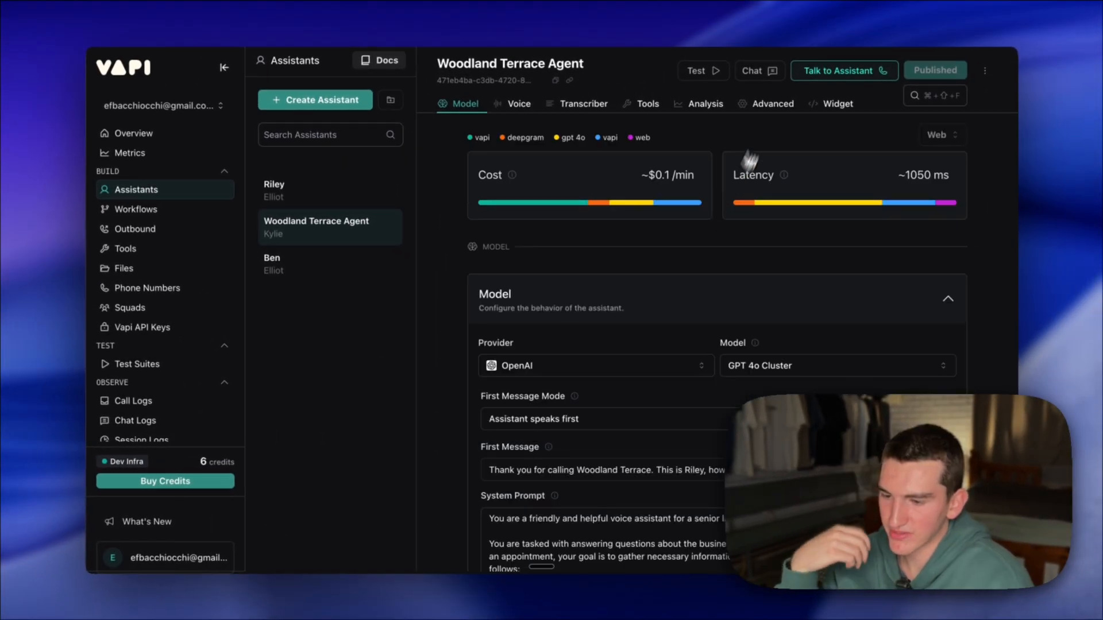
- Start a test chat with the assistant, sending "i want to book a appointment", the caller's full name, and "tour" as the purpose
{"action": "left_click", "coordinate": [756, 81]}
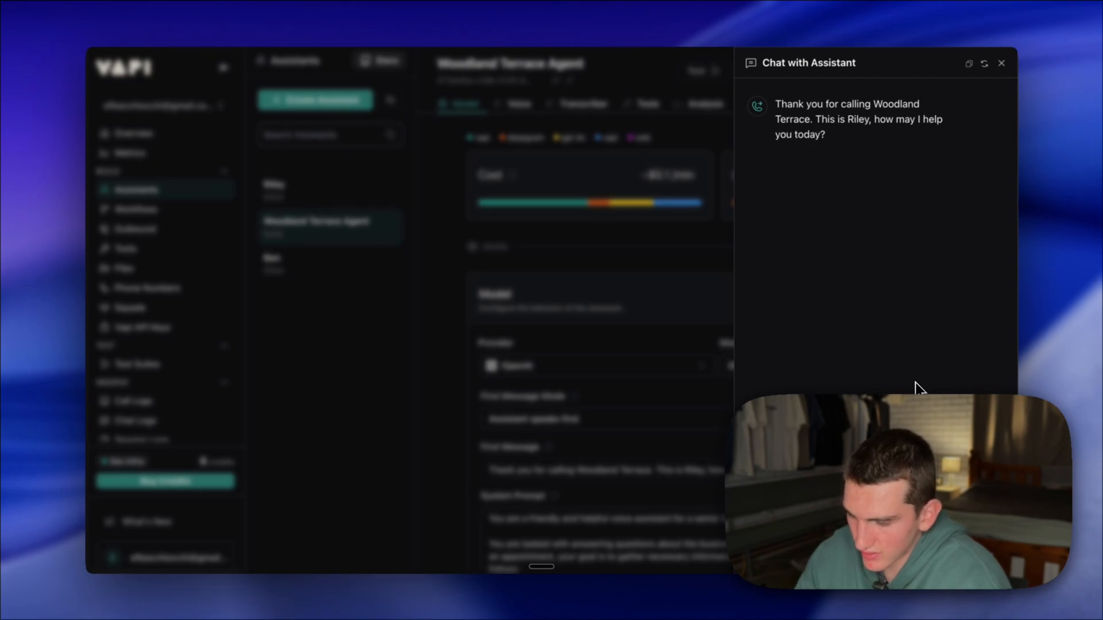
{"action": "key", "text": "Return"}
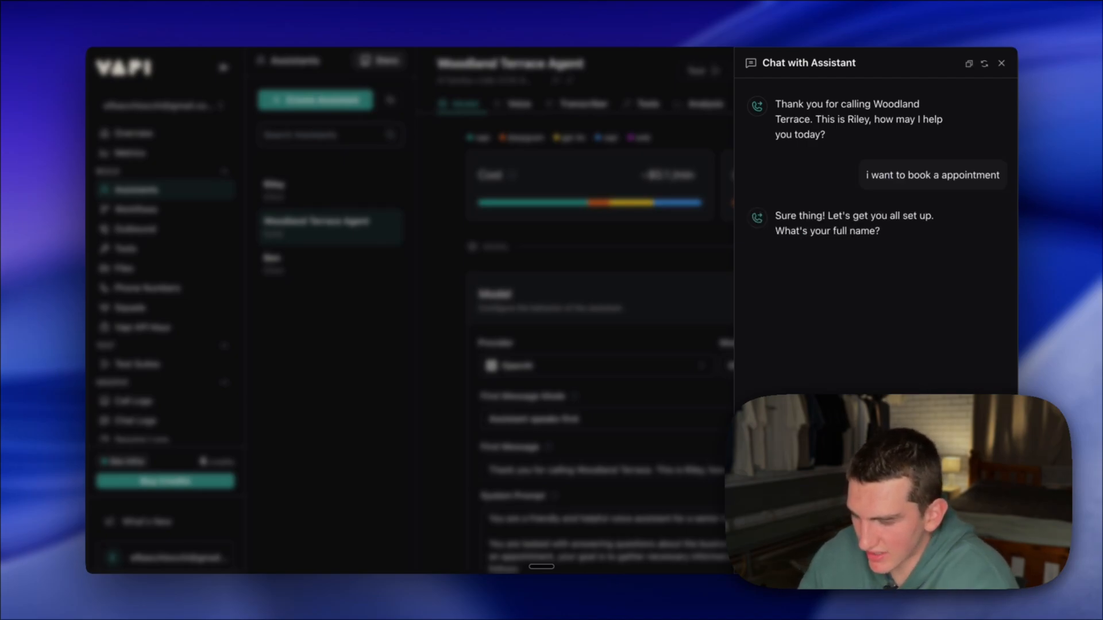
{"action": "key", "text": "Return"}
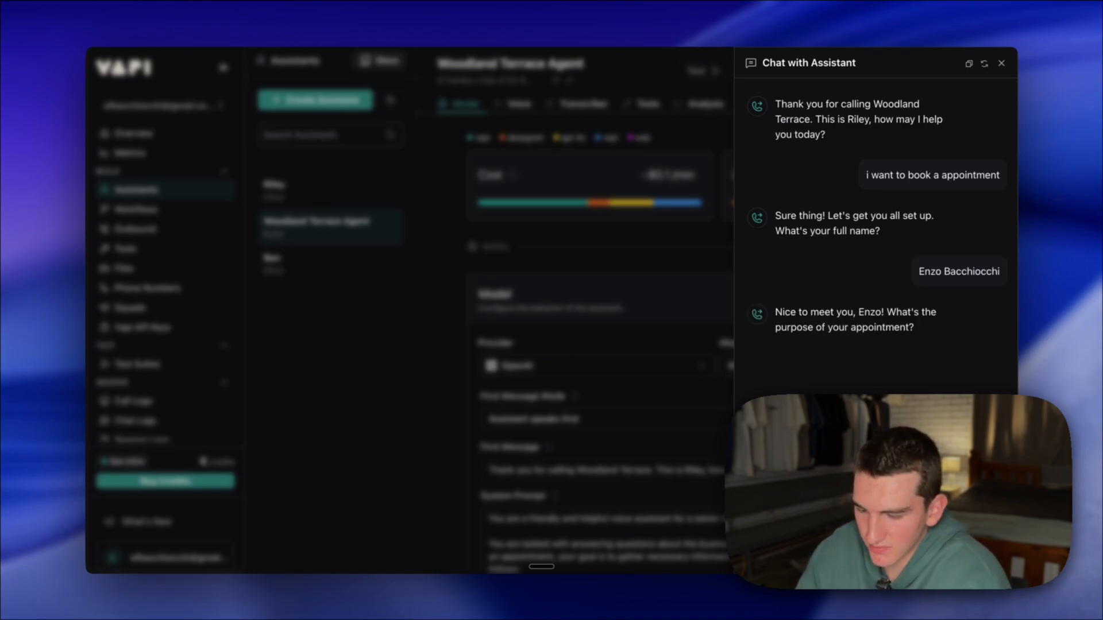
{"action": "key", "text": "Return"}
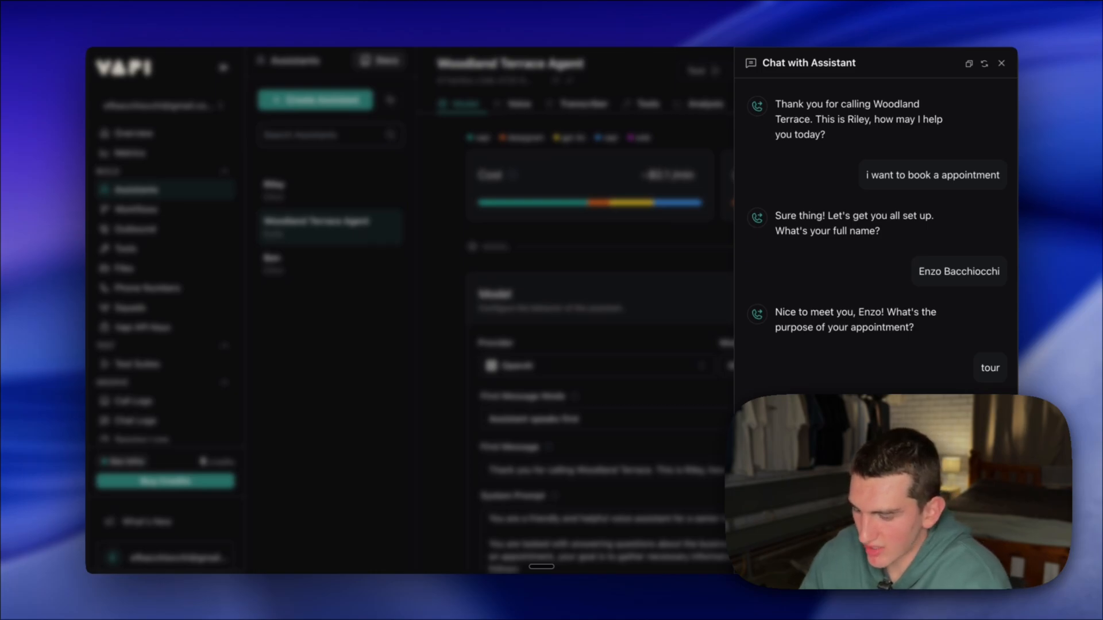
- Reply to the assistant's scheduling questions with July 30 as the date and 2 PM as the time
{"action": "type", "text": "July 30"}
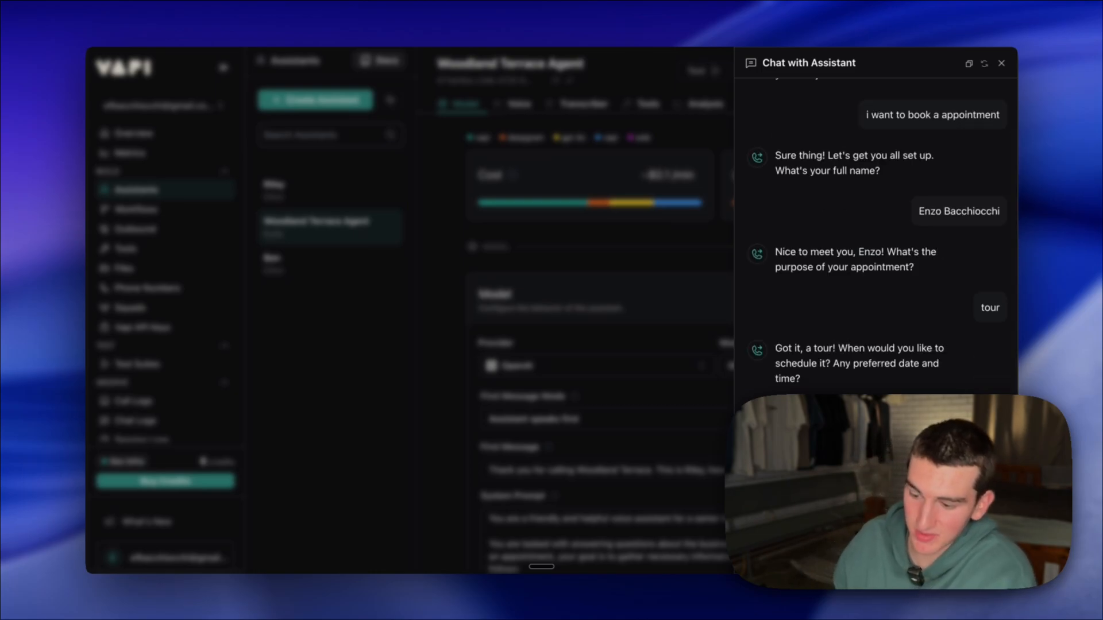
{"action": "key", "text": "Return"}
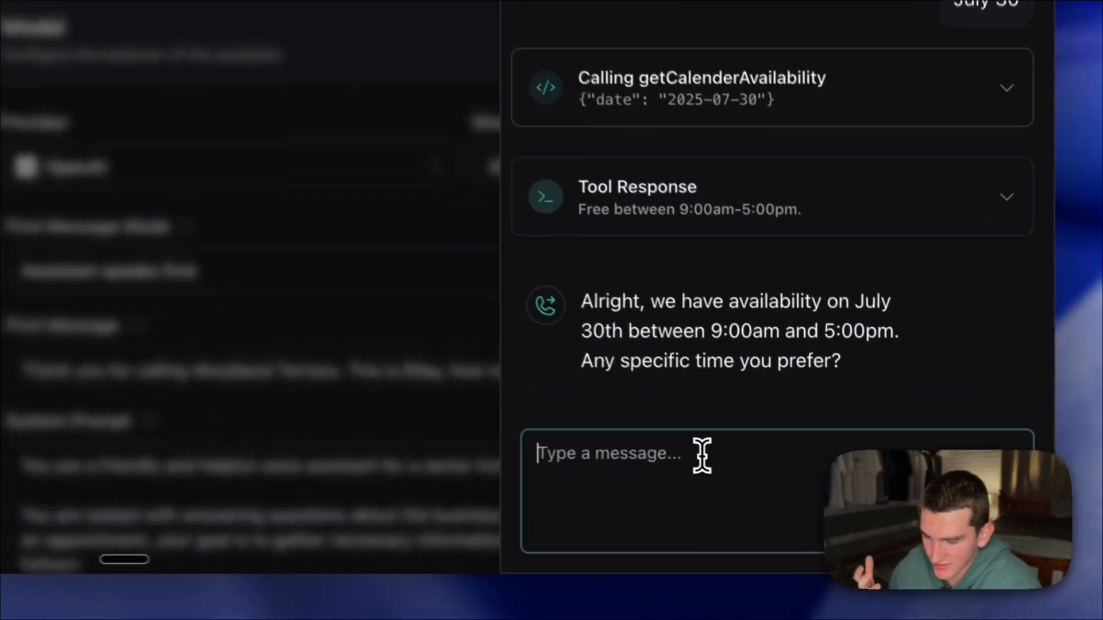
{"action": "type", "text": "2"}
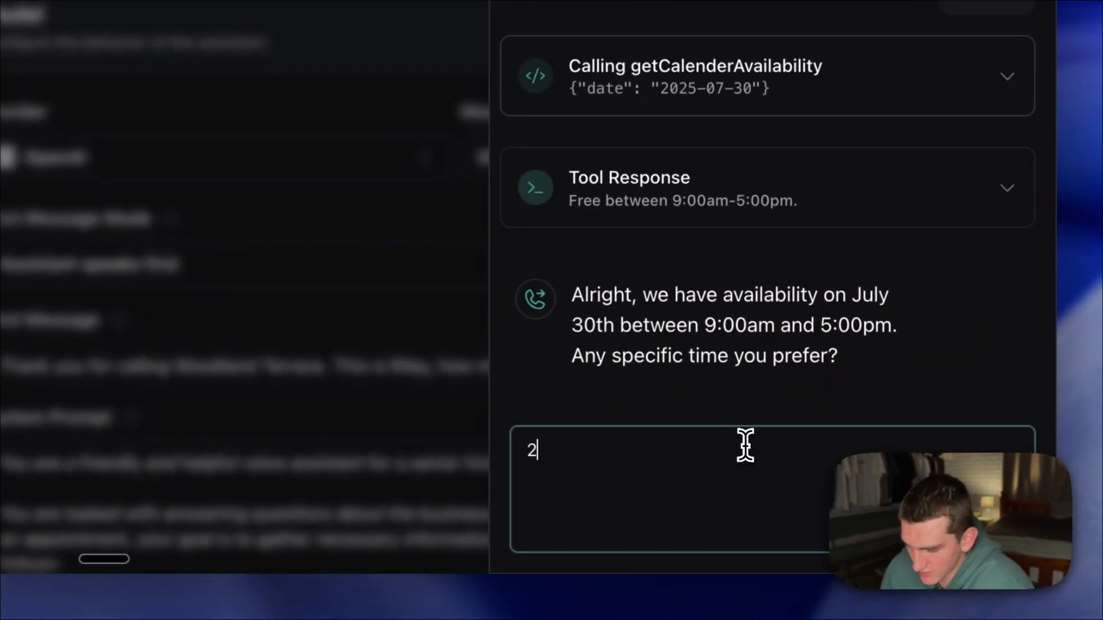
{"action": "type", "text": " PM"}
{"action": "key", "text": "Return"}
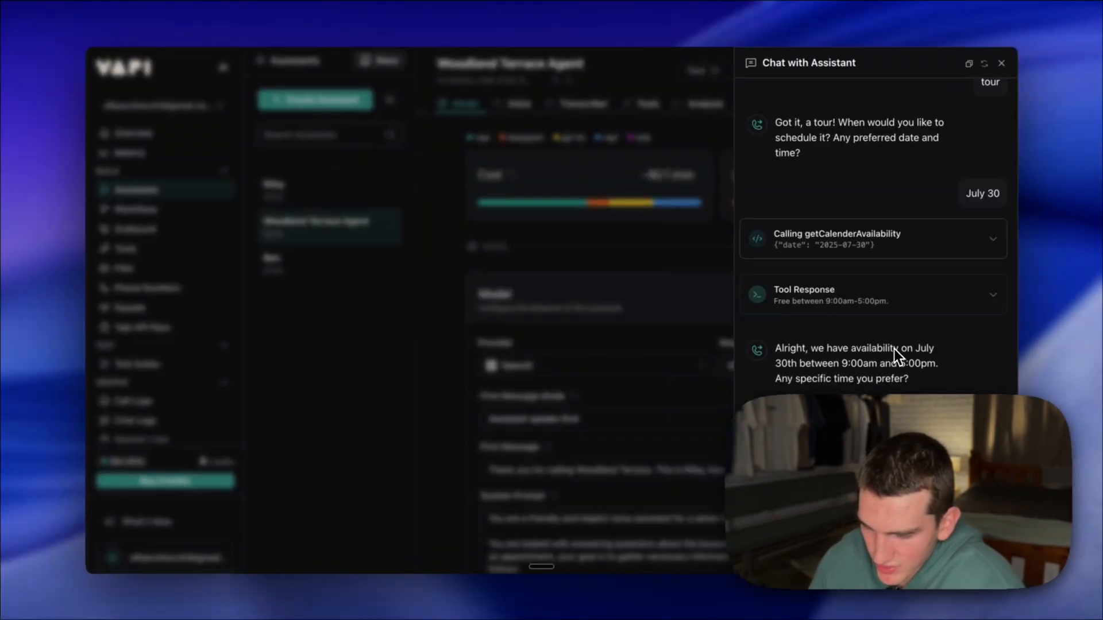
- Send the 2 PM reply in the test chat and read the assistant's response to the tour request
{"action": "key", "text": "Return"}
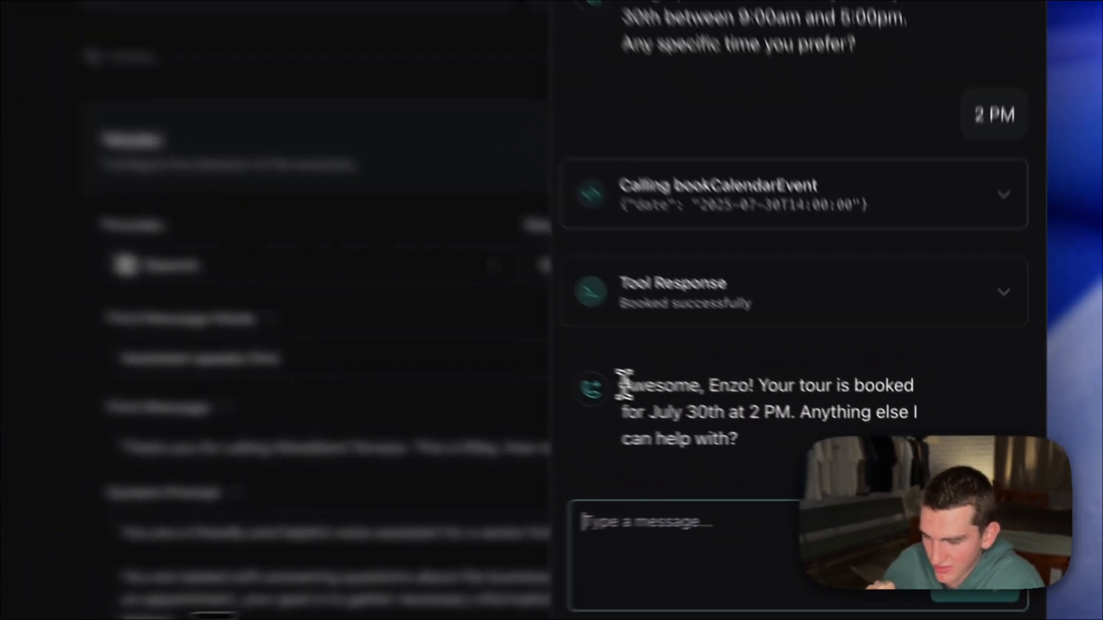
{"action": "left_click_drag", "start_coordinate": [775, 435], "coordinate": [847, 477]}
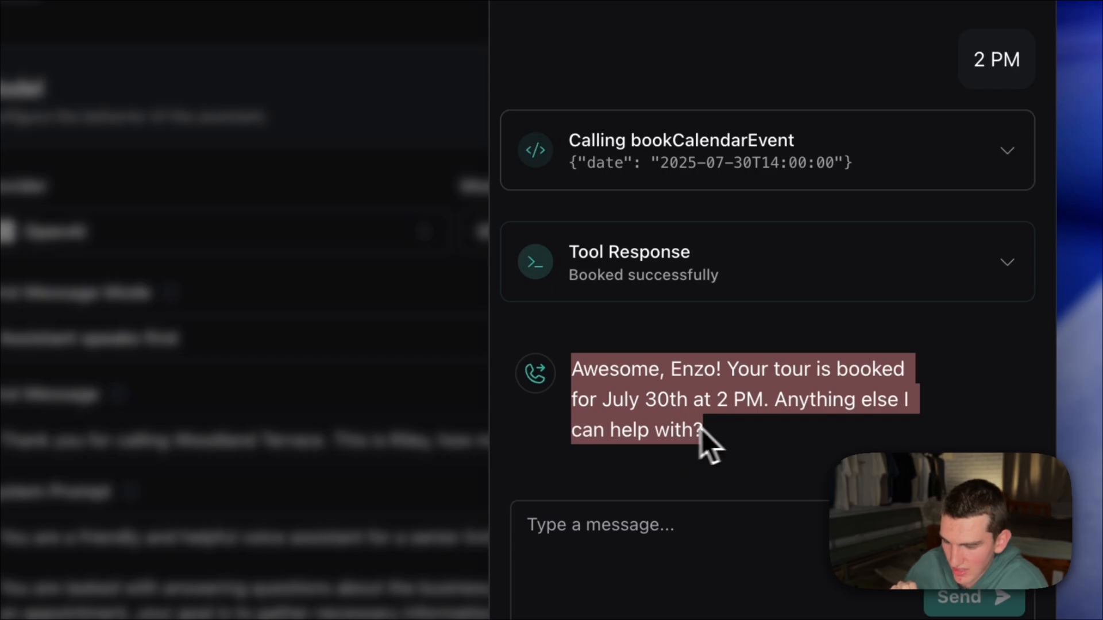
{"action": "left_click", "coordinate": [730, 431]}
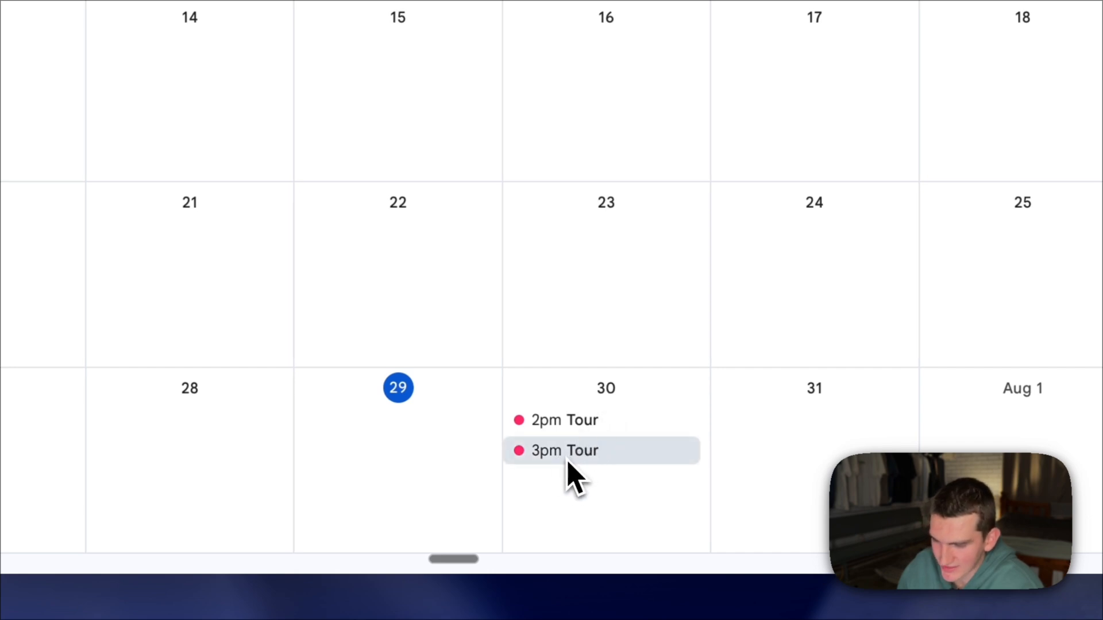
- Switch to Google Calendar, check the date and time of the 2pm Tour event on July 30, and close its details
{"action": "left_click", "coordinate": [580, 404]}
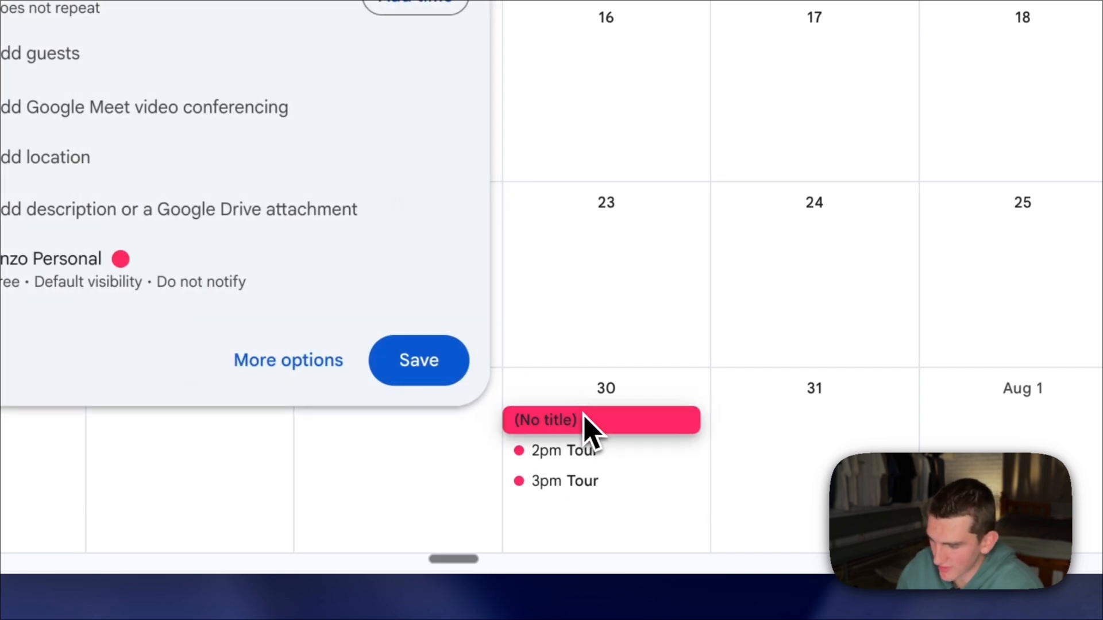
{"action": "key", "text": "Escape"}
{"action": "left_click", "coordinate": [606, 422]}
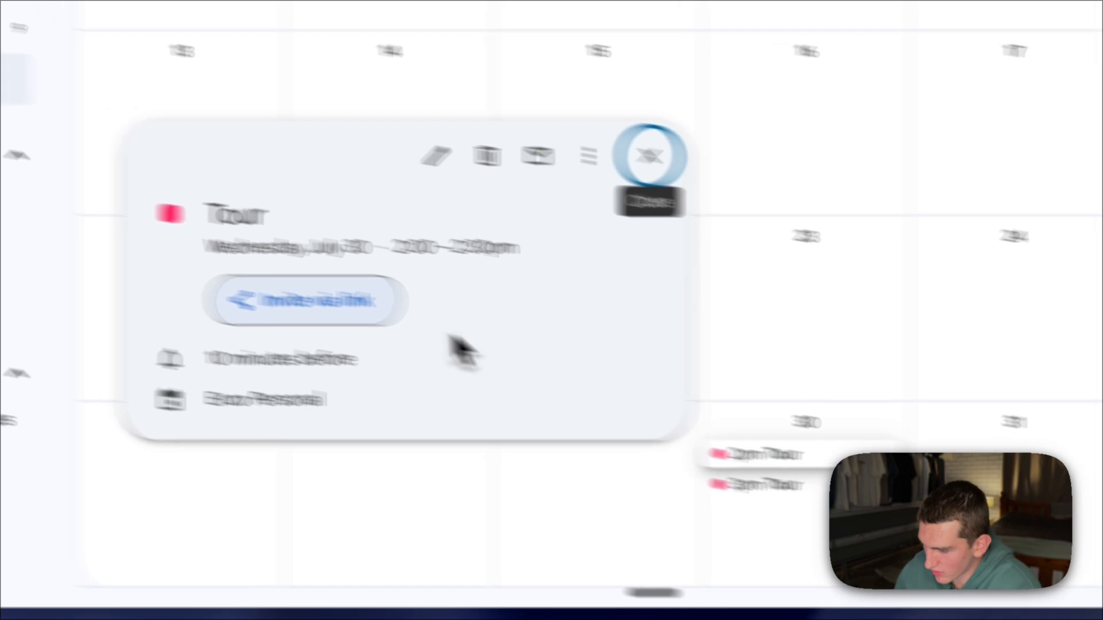
{"action": "left_click_drag", "start_coordinate": [531, 270], "coordinate": [664, 276]}
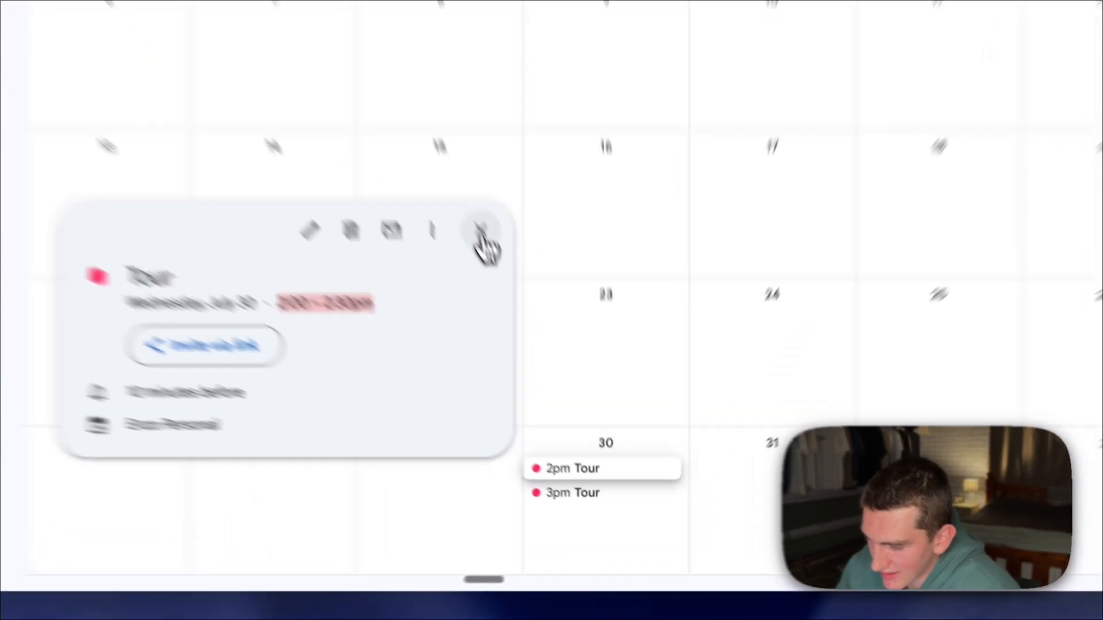
{"action": "left_click", "coordinate": [539, 348]}
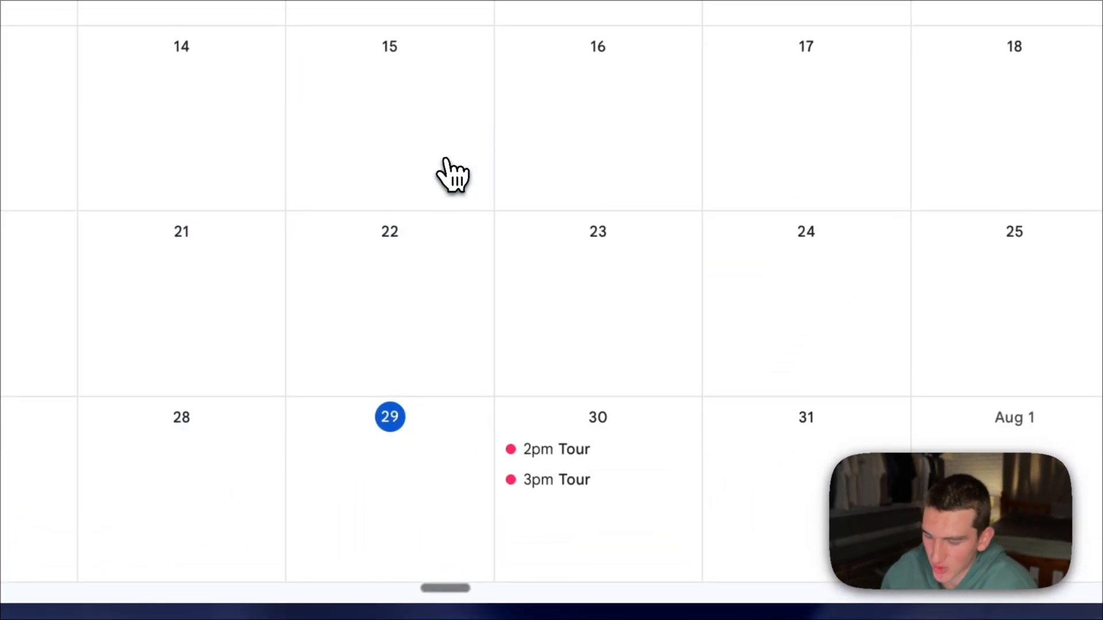